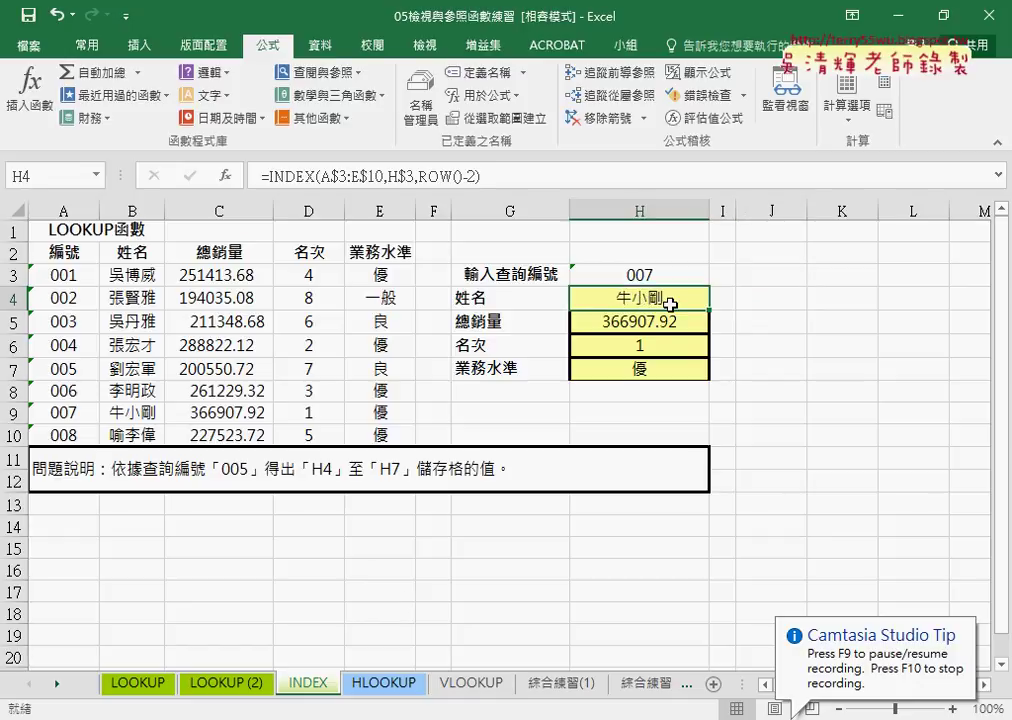
Step: On the LOOKUP (2) sheet, review H4's LOOKUP(H3,編號,B3:B10) arguments, then cancel without changes
click(238, 684)
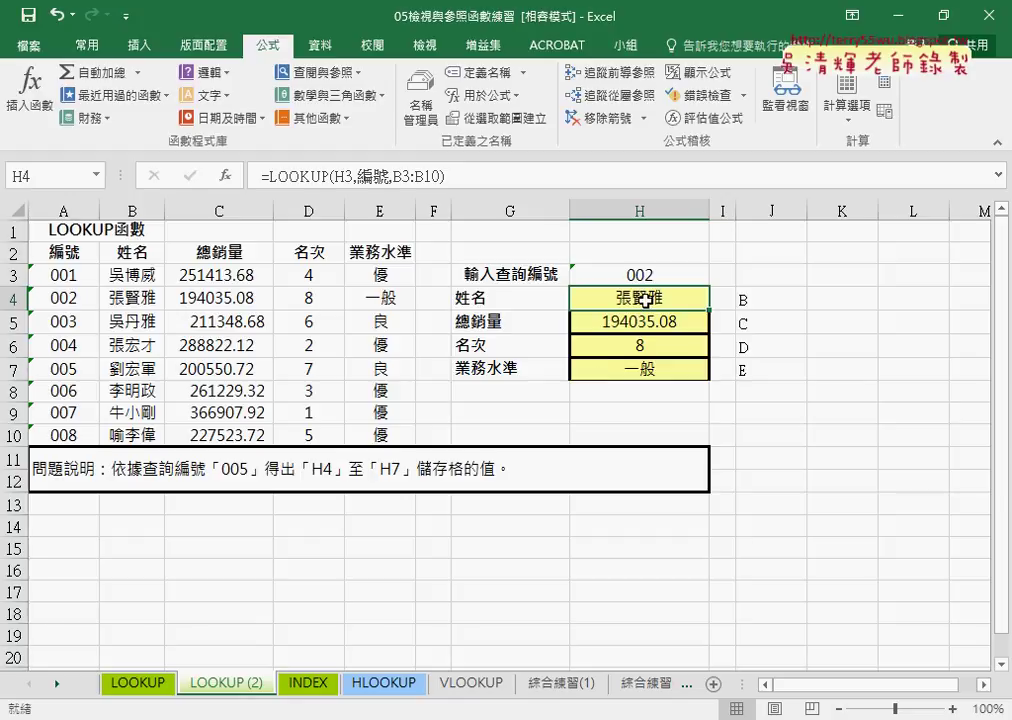
click(291, 176)
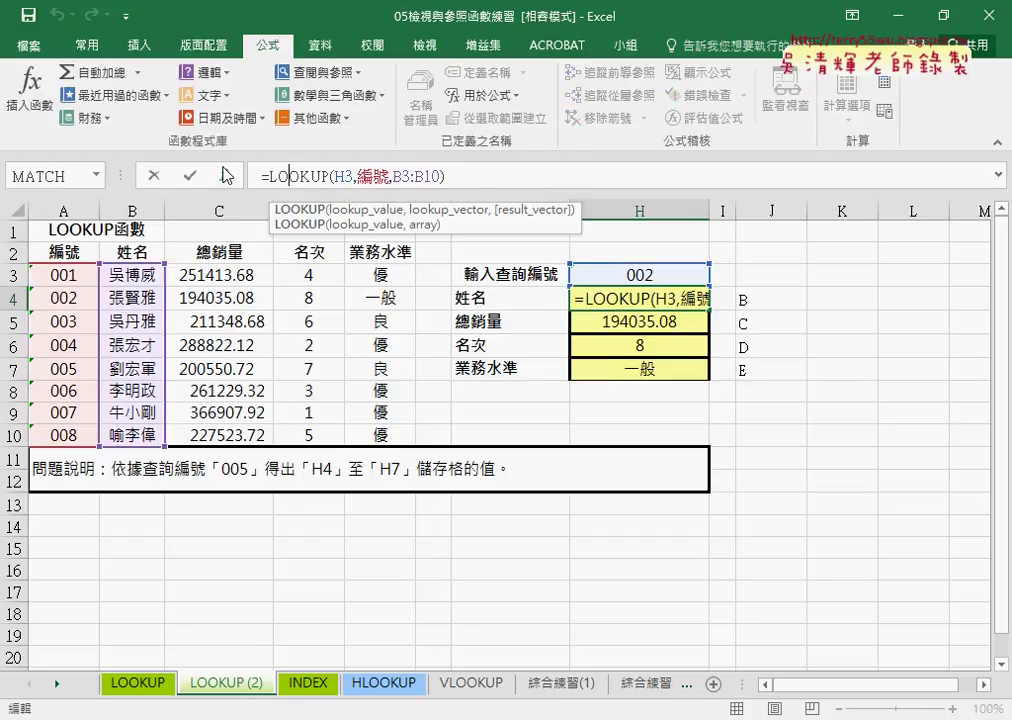
click(226, 175)
click(657, 608)
drag(591, 412, 503, 352)
click(503, 421)
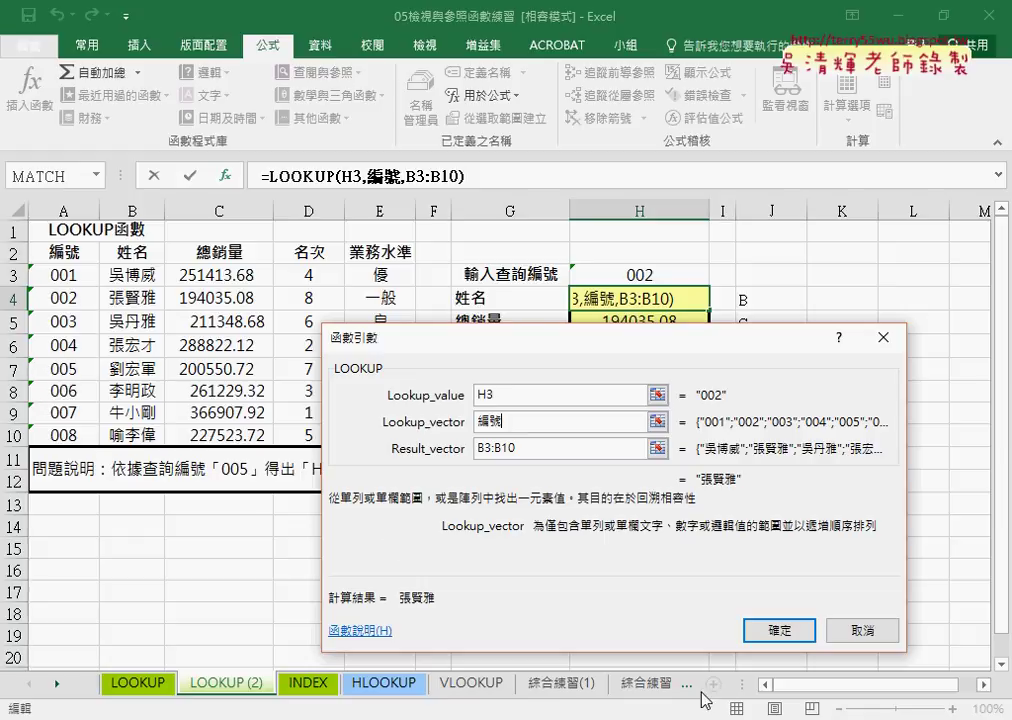
click(861, 641)
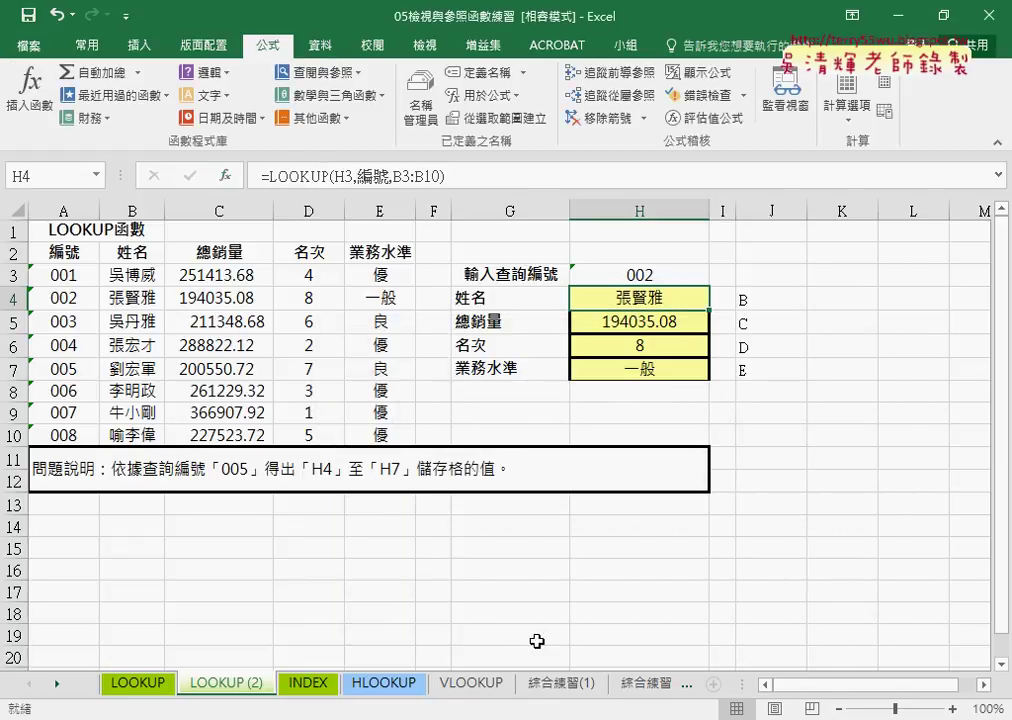
Step: On the INDEX sheet, mark table A3:E10 and ID 002's position with the pen, then clear the ink
click(308, 683)
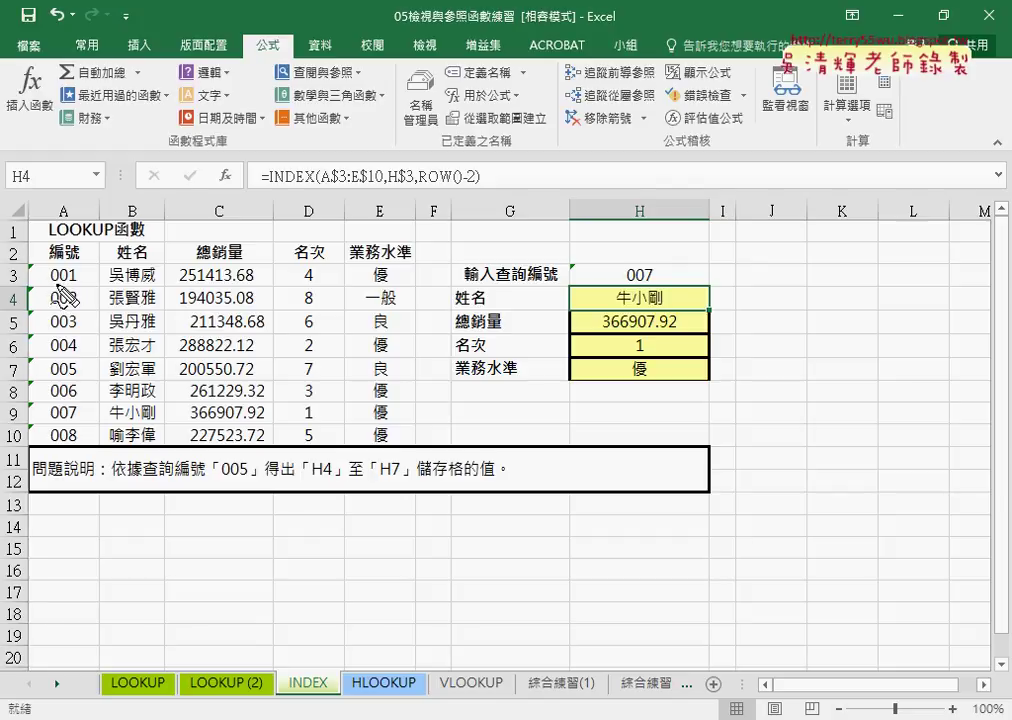
drag(30, 264, 47, 425)
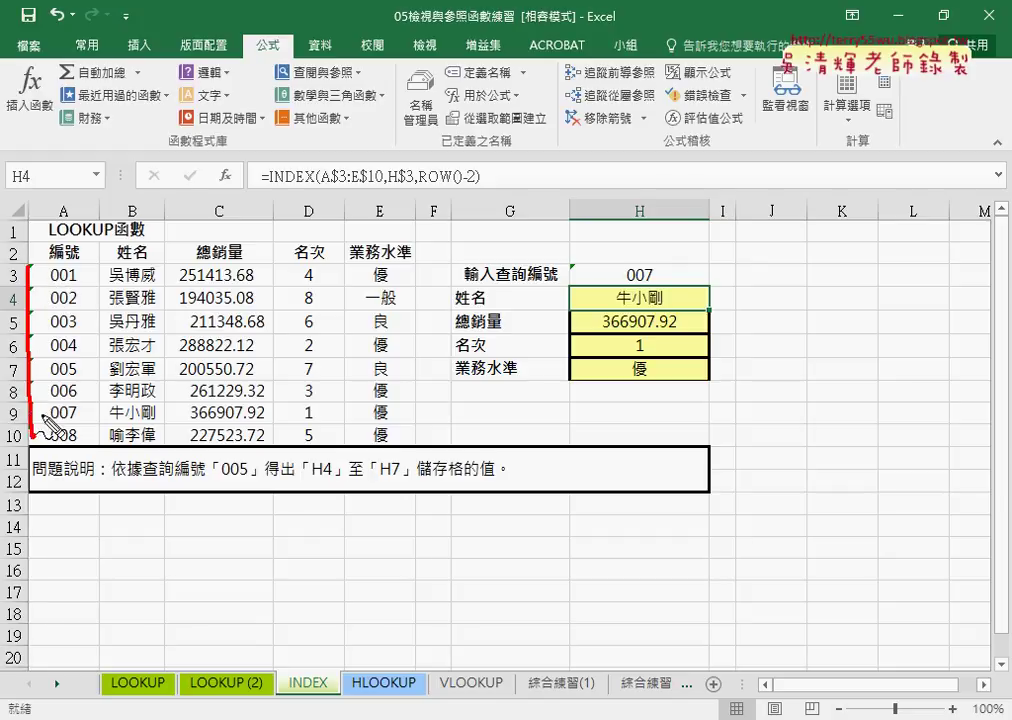
drag(33, 262, 180, 451)
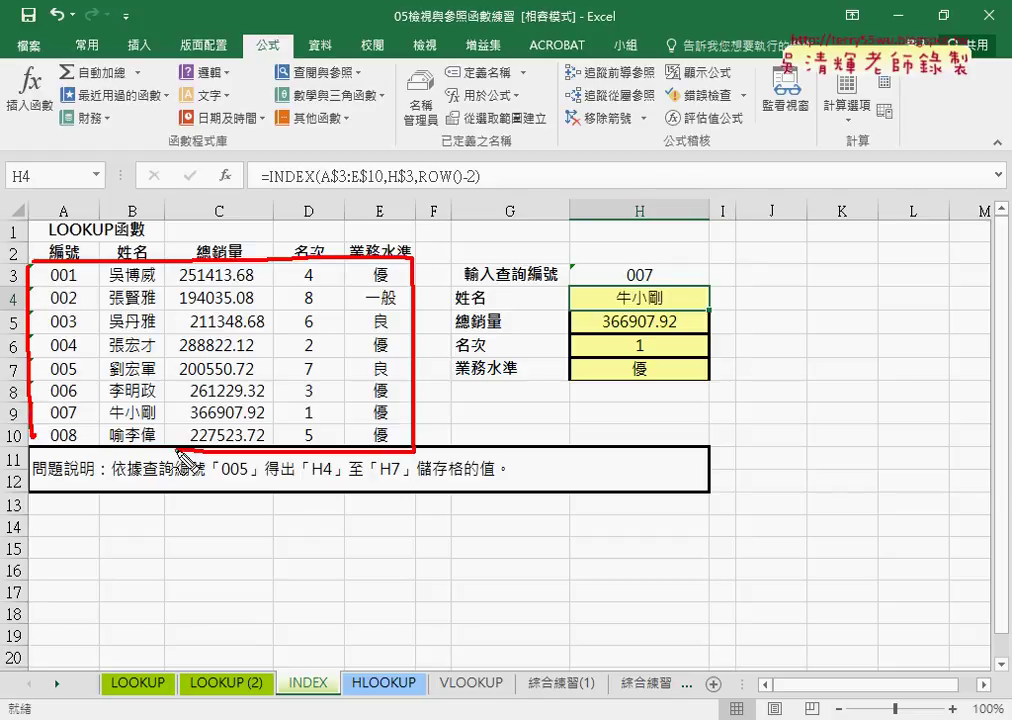
mouse_move(13, 264)
mouse_down()
mouse_move(20, 300)
mouse_move(74, 285)
mouse_up()
mouse_move(10, 298)
mouse_down()
mouse_move(20, 322)
mouse_move(77, 306)
mouse_up()
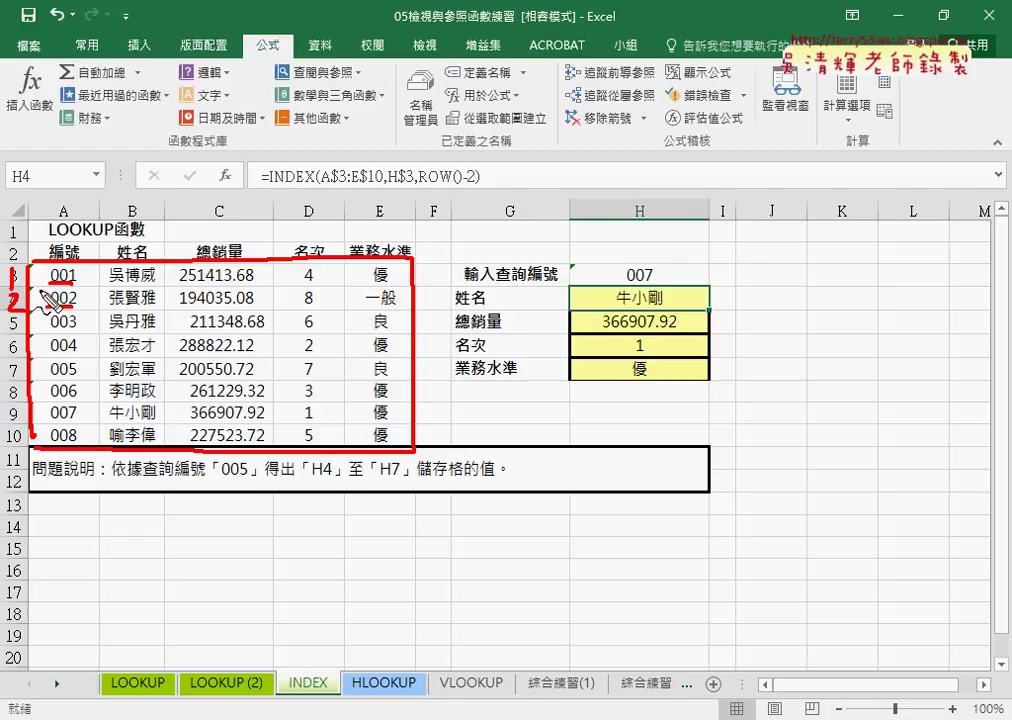
key(Escape)
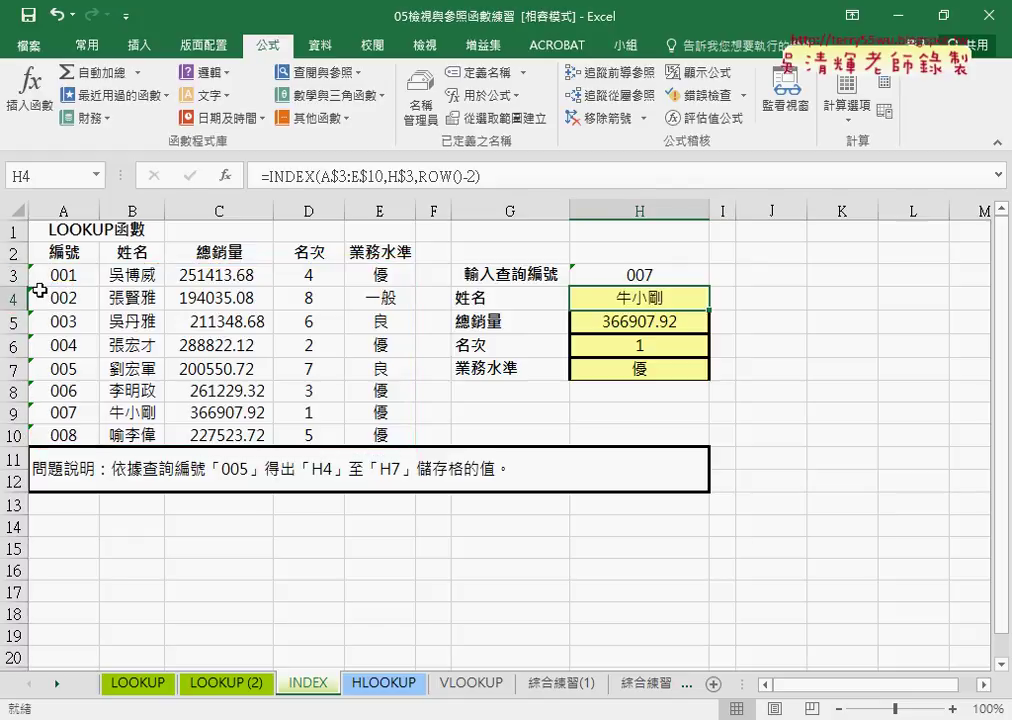
Step: Insert the MATCH function from the Lookup & Reference list into cell J4
click(769, 299)
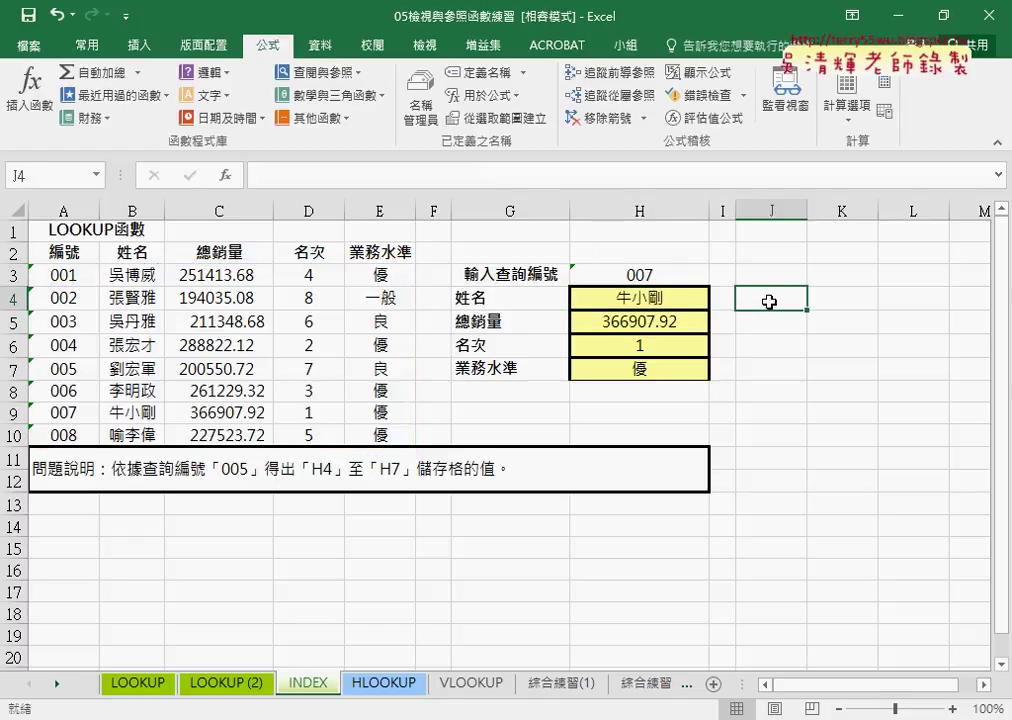
click(226, 175)
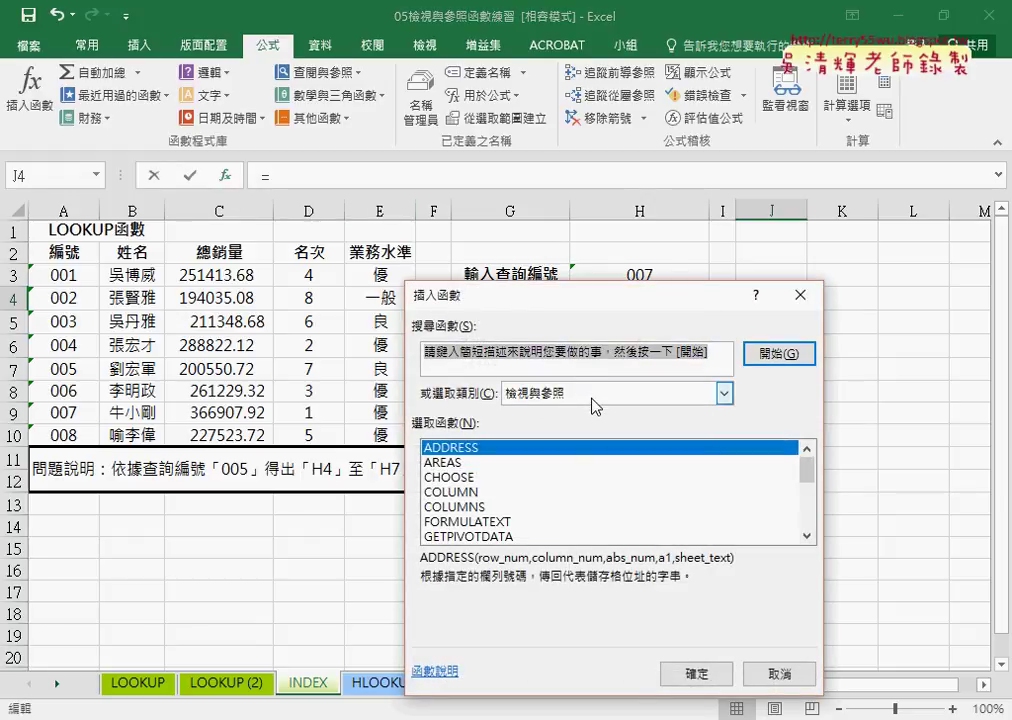
drag(816, 467, 811, 510)
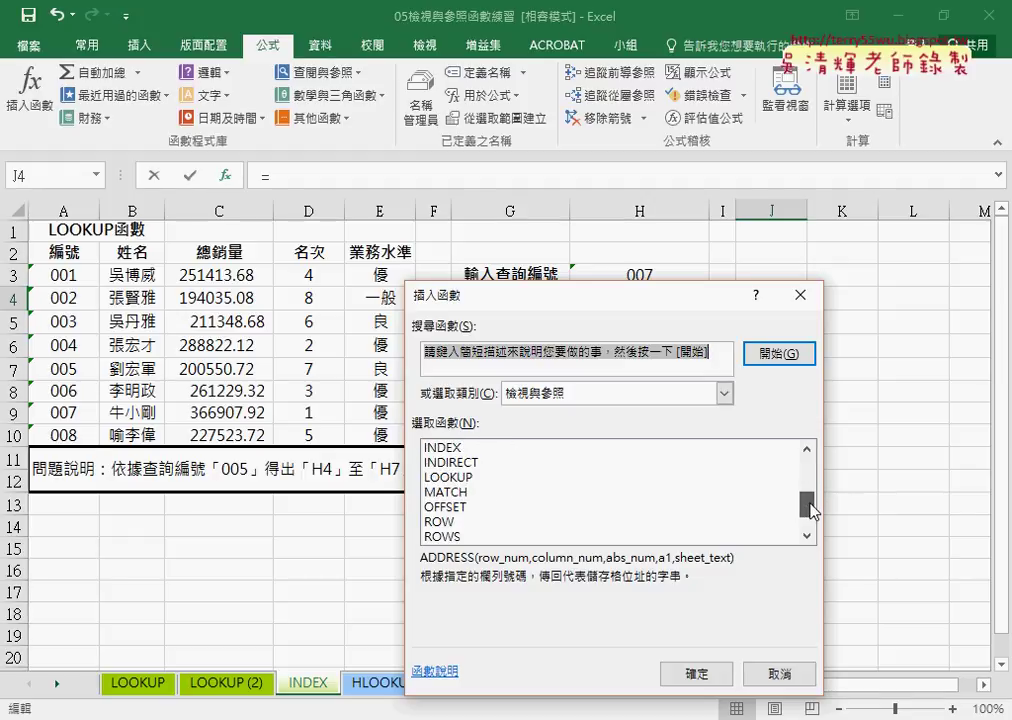
click(443, 495)
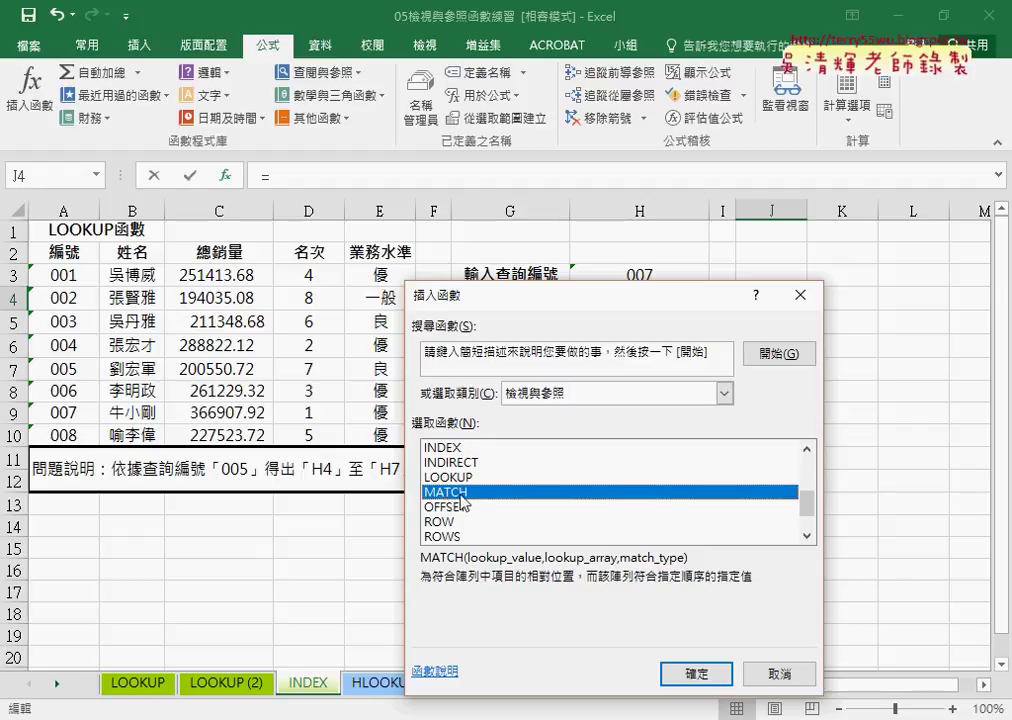
click(698, 675)
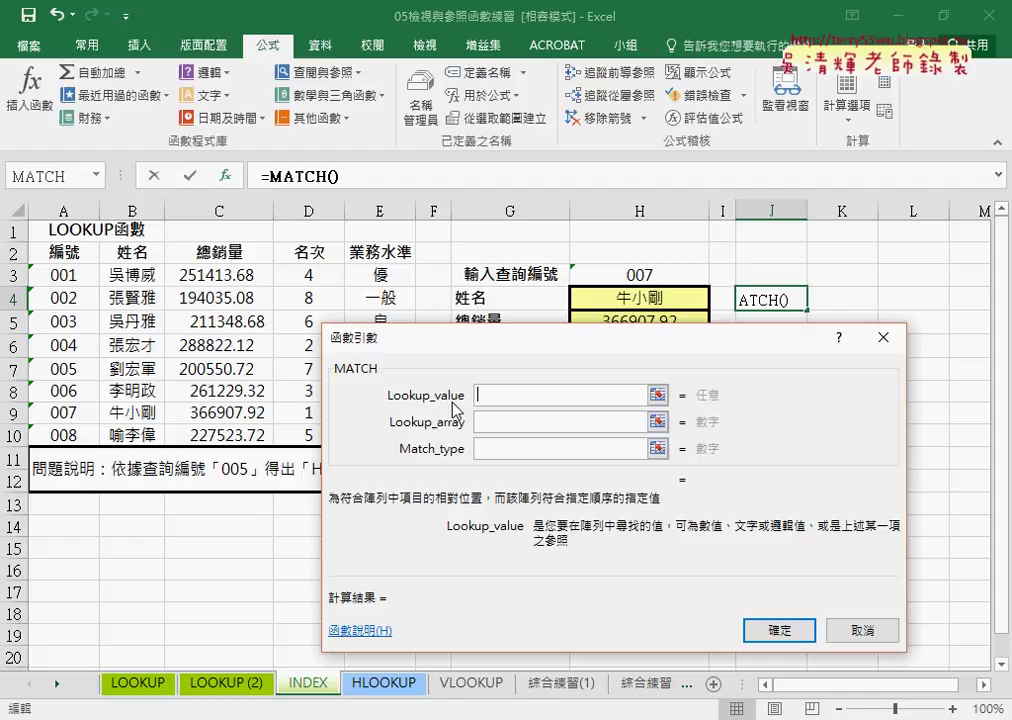
Step: Set MATCH's Lookup_value to H3 and Lookup_array to the 編號 ID column
click(654, 274)
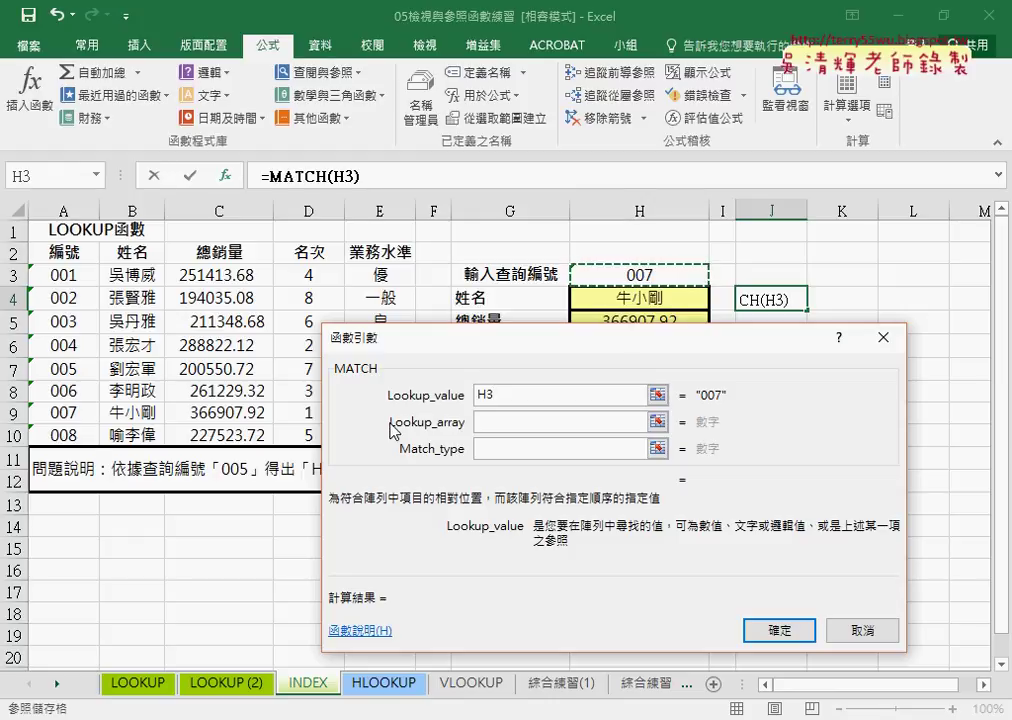
click(497, 423)
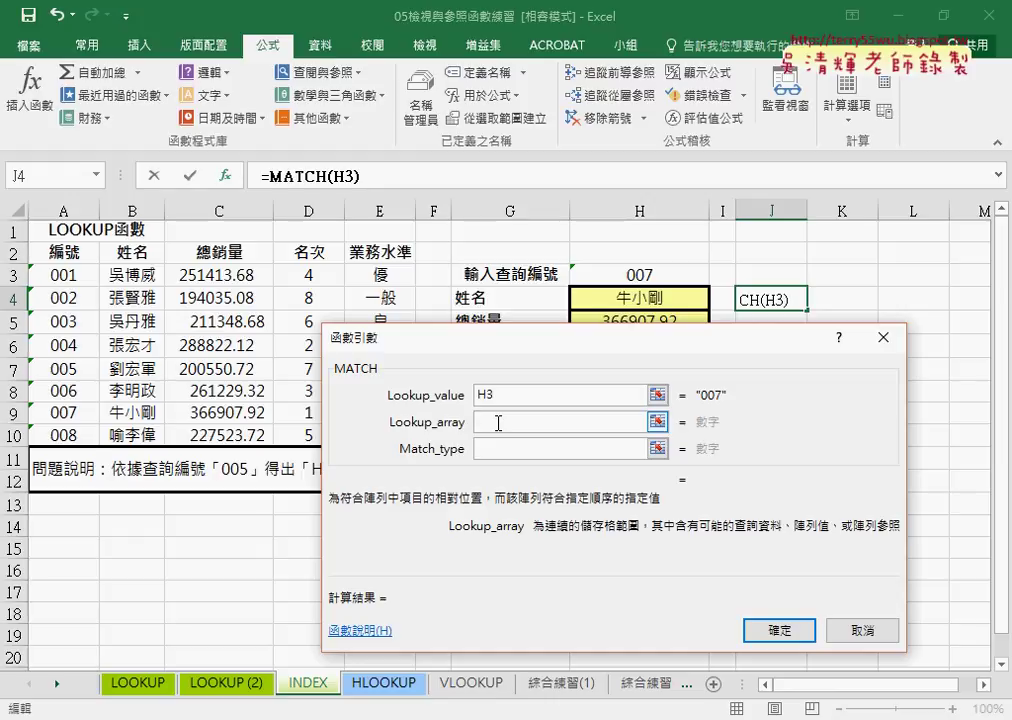
drag(63, 274, 63, 440)
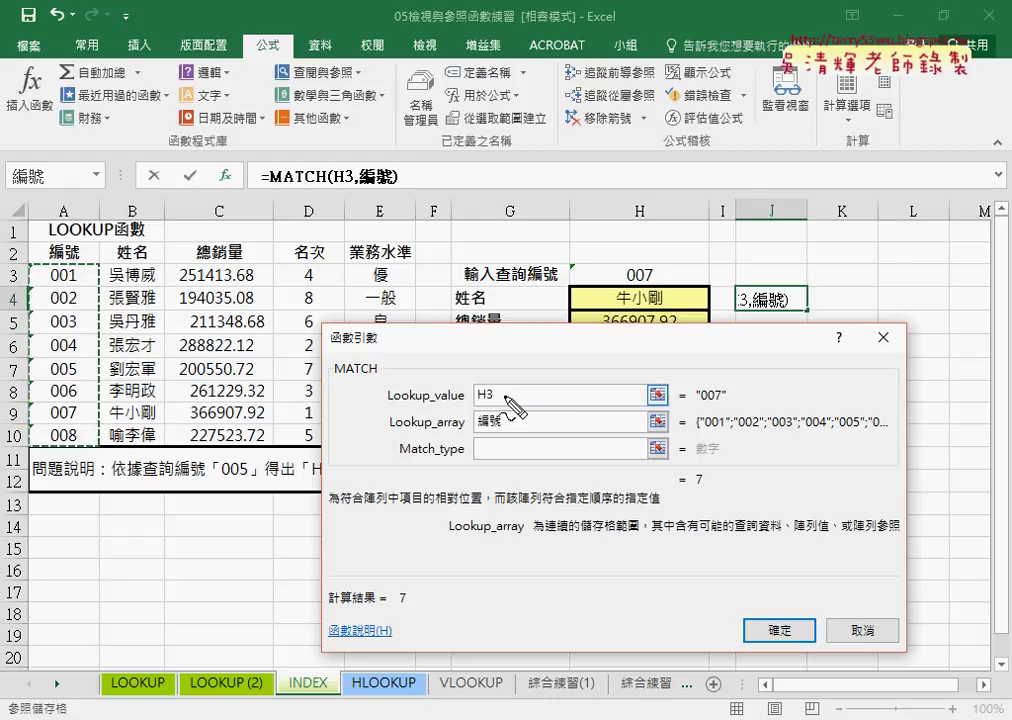
Step: Annotate how ID 007 in H3 maps to position 7 in the ID column, then clear the ink
drag(655, 267, 664, 282)
mouse_move(595, 262)
mouse_down()
mouse_move(512, 206)
mouse_move(110, 275)
mouse_move(102, 262)
mouse_move(118, 270)
mouse_up()
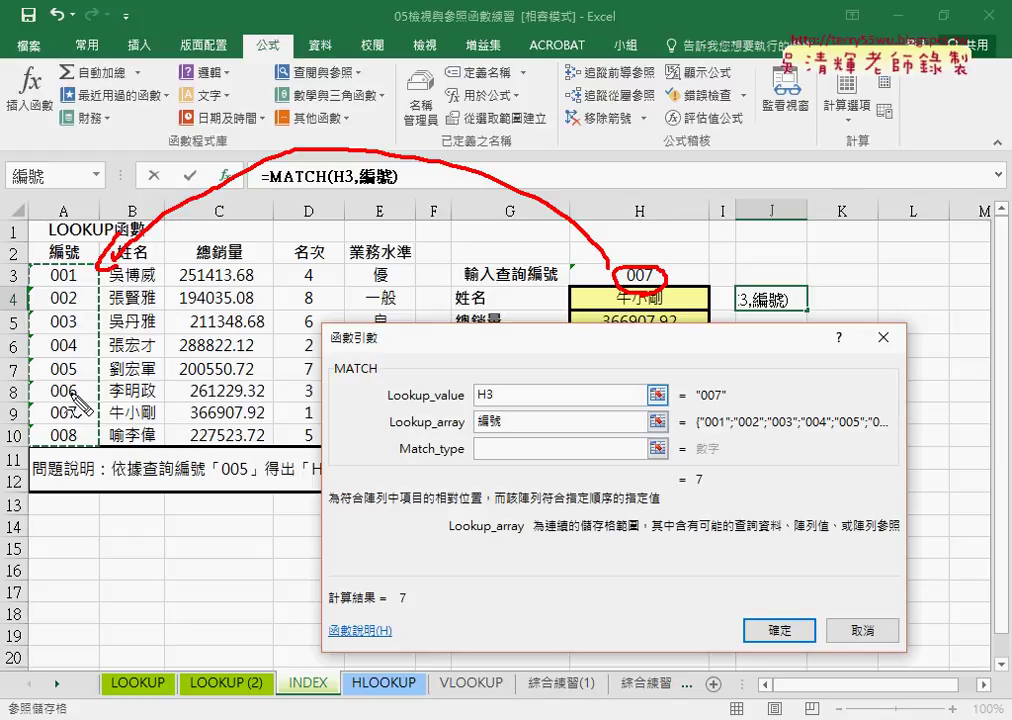
drag(45, 426, 80, 423)
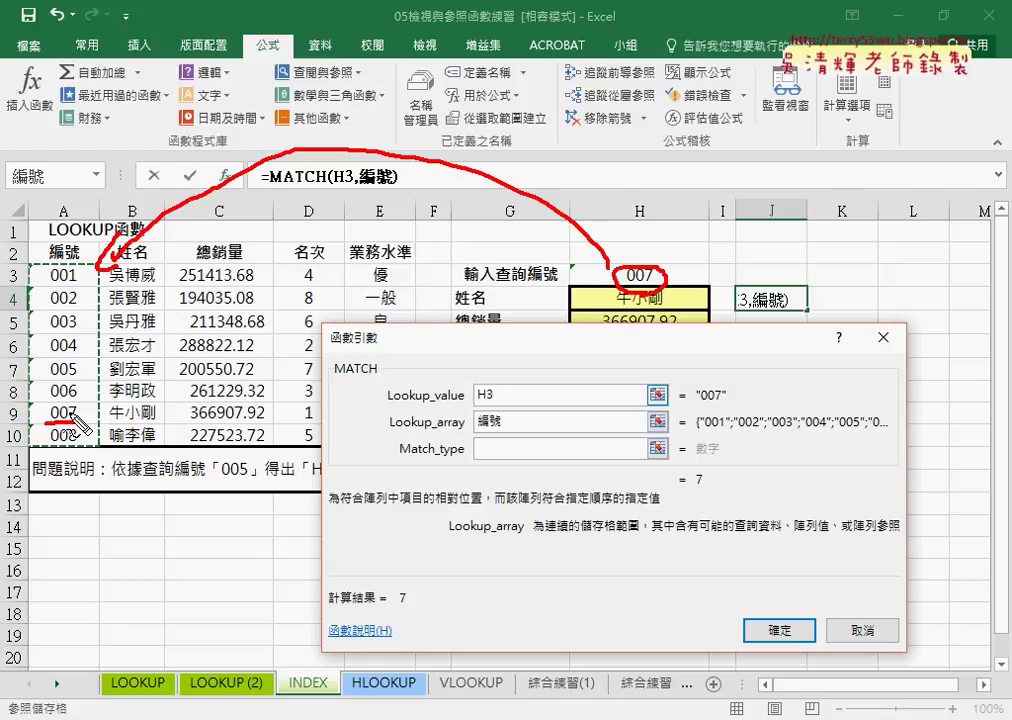
drag(702, 464, 706, 492)
drag(697, 405, 722, 404)
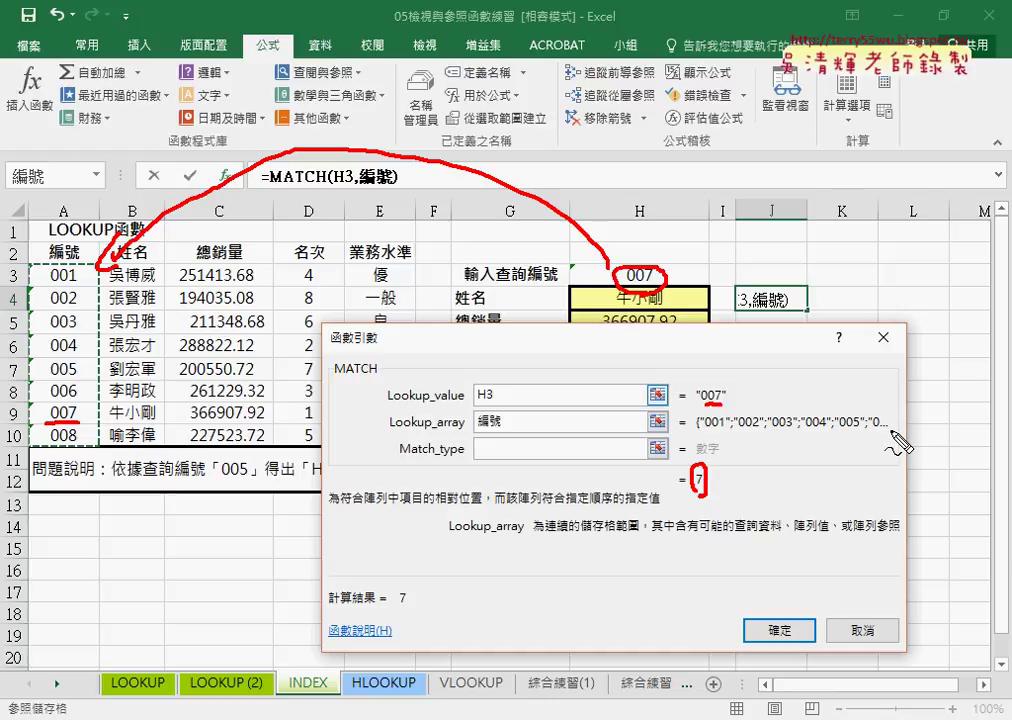
key(Escape)
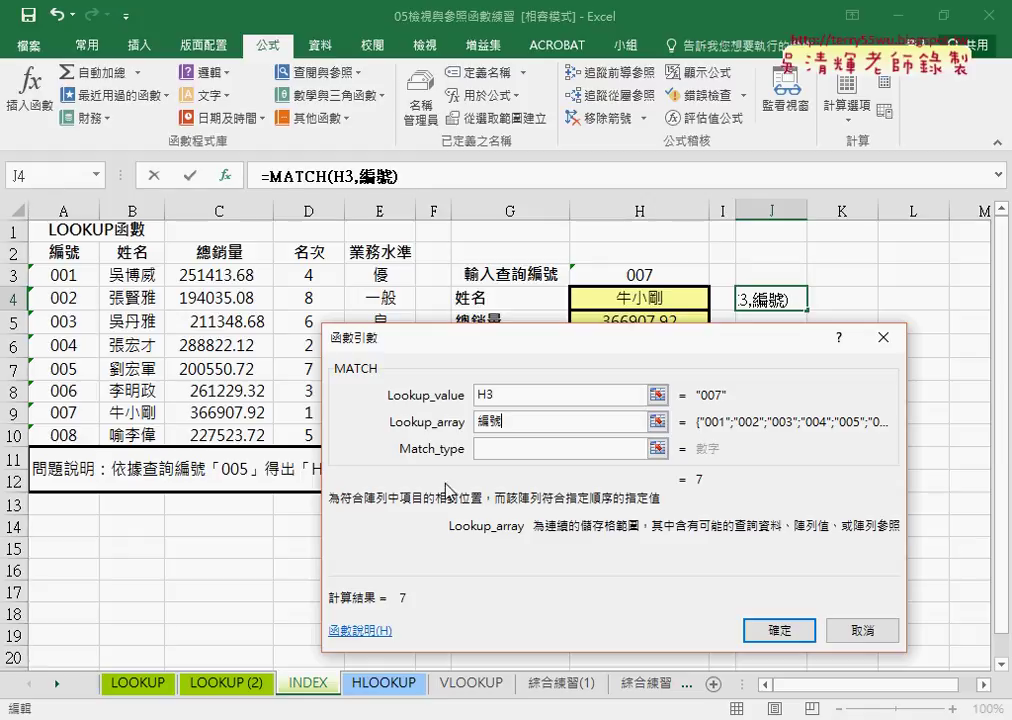
Step: Enter 0 as the Match_type, then replace it with 1 to compare
click(582, 450)
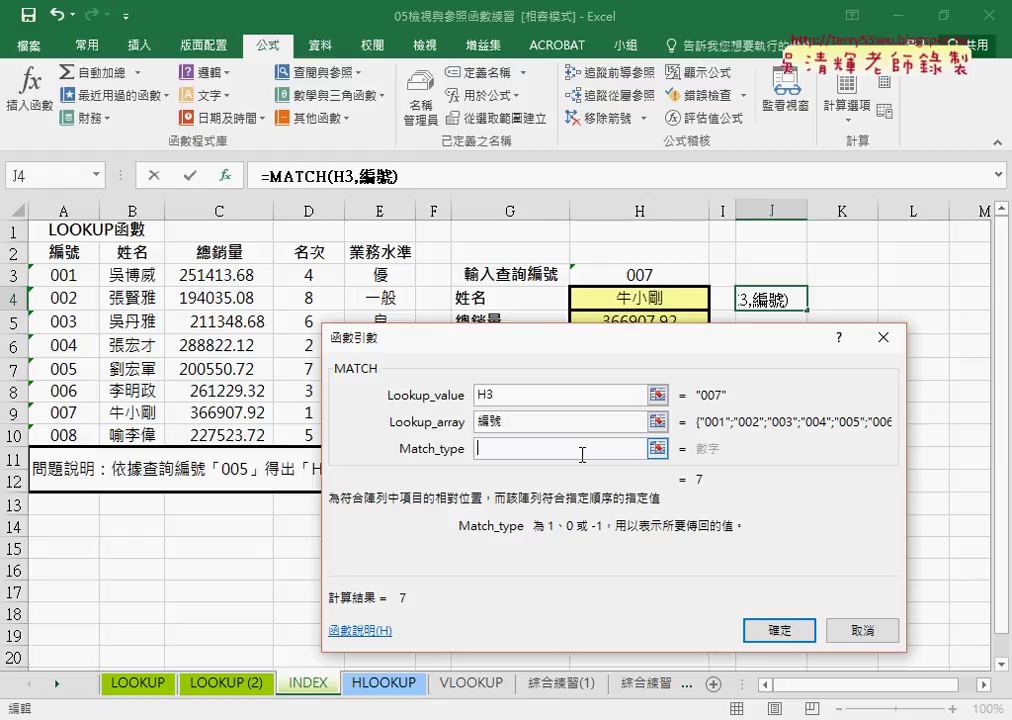
text(0)
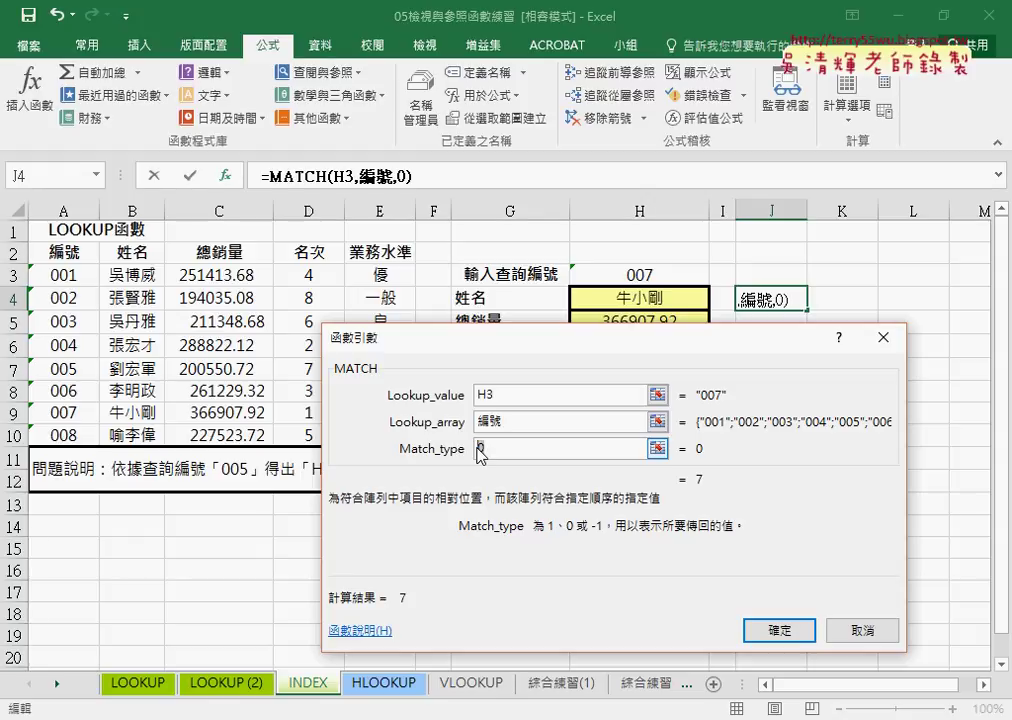
key(BackSpace)
text(1)
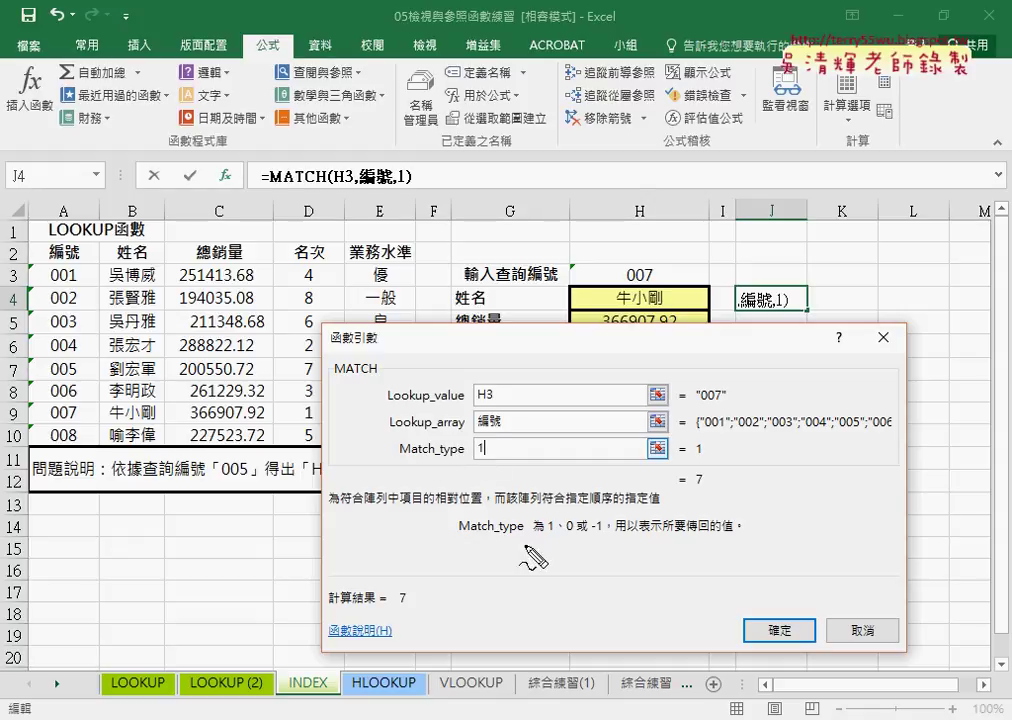
Step: Mark the match type options 1, -1 and 0, then set Match_type back to 0 and confirm
mouse_move(545, 537)
mouse_down()
mouse_move(573, 540)
mouse_move(556, 540)
mouse_up()
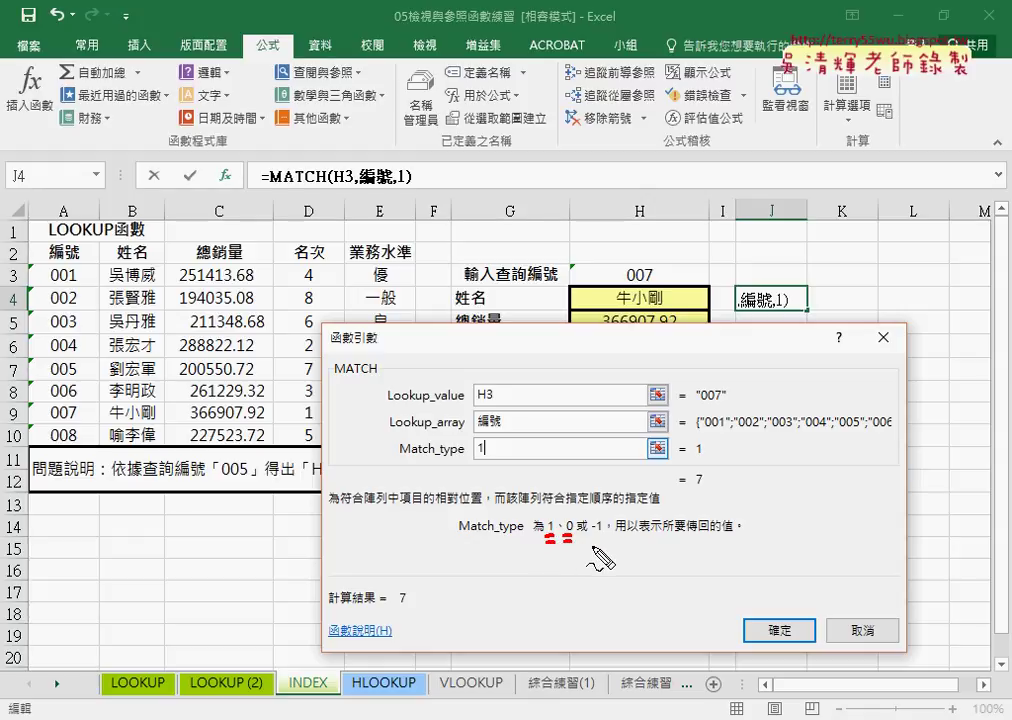
mouse_move(606, 514)
mouse_down()
mouse_move(586, 530)
mouse_move(598, 541)
mouse_up()
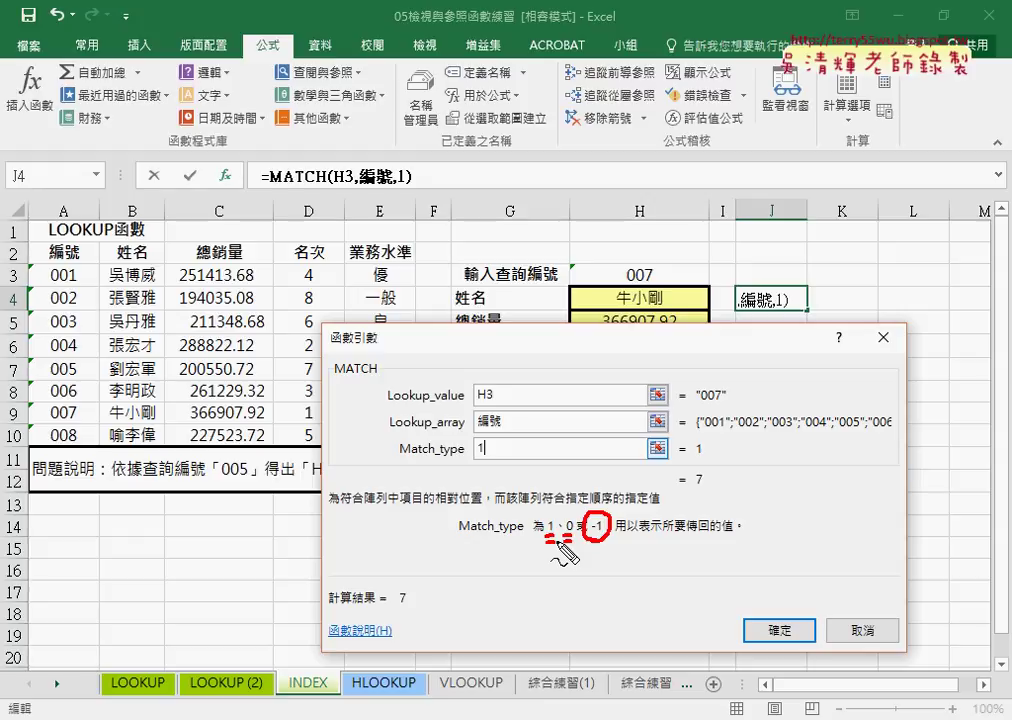
drag(562, 545, 572, 545)
key(Escape)
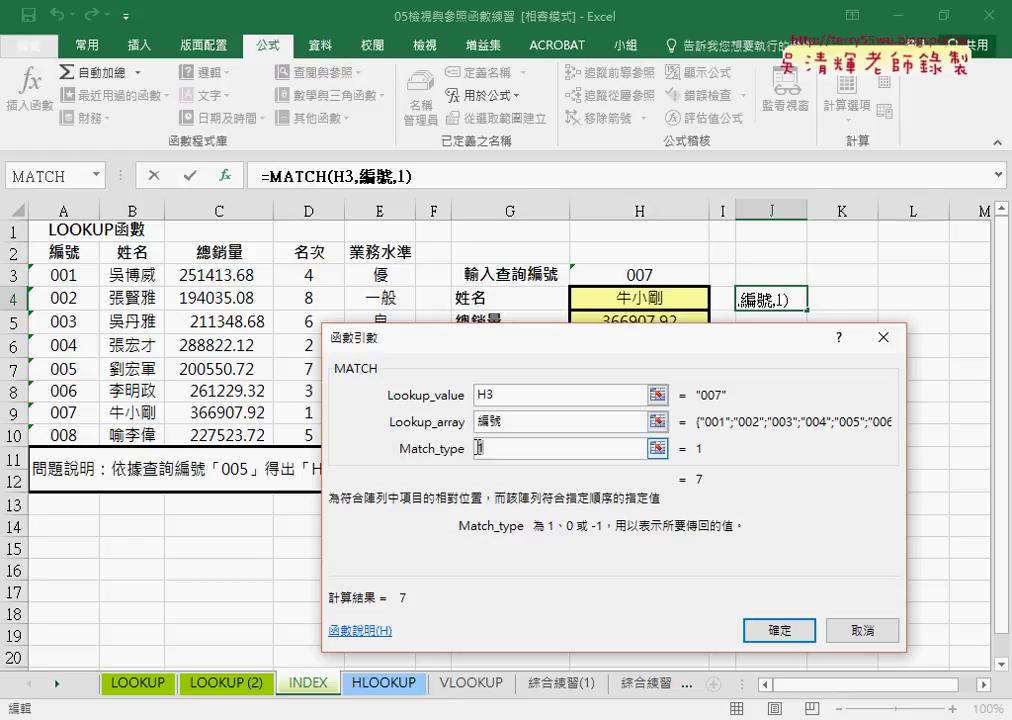
text(0)
click(779, 630)
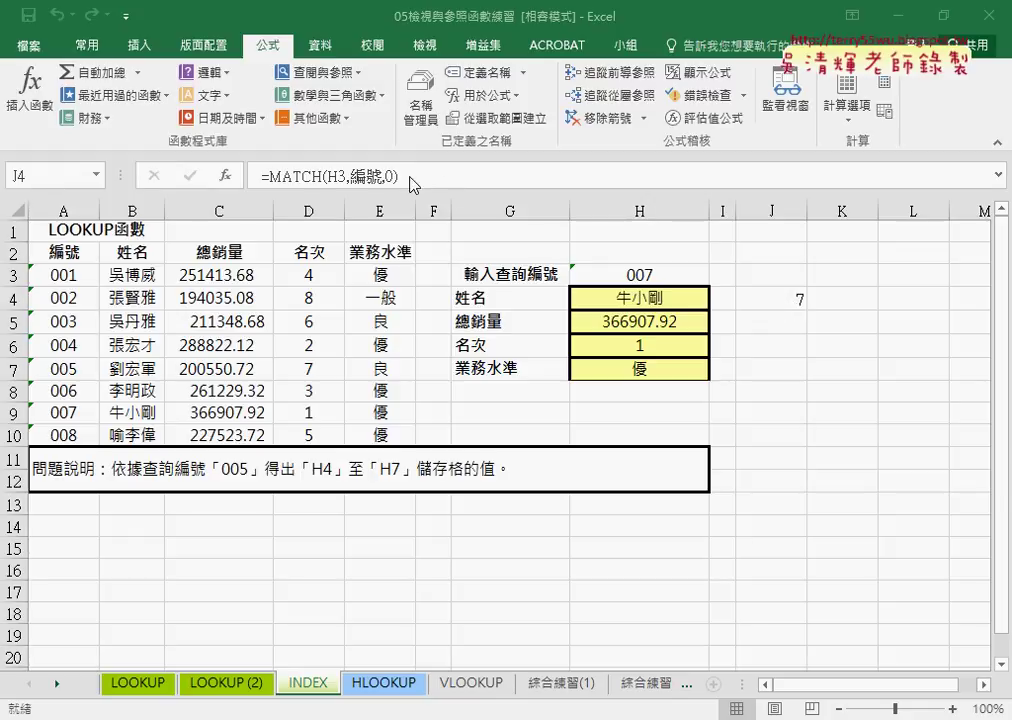
Step: Copy the MATCH(H3,編號,0) text from J4 and open H4's INDEX arguments in array form
drag(398, 176, 270, 176)
right_click(281, 170)
click(339, 216)
click(153, 176)
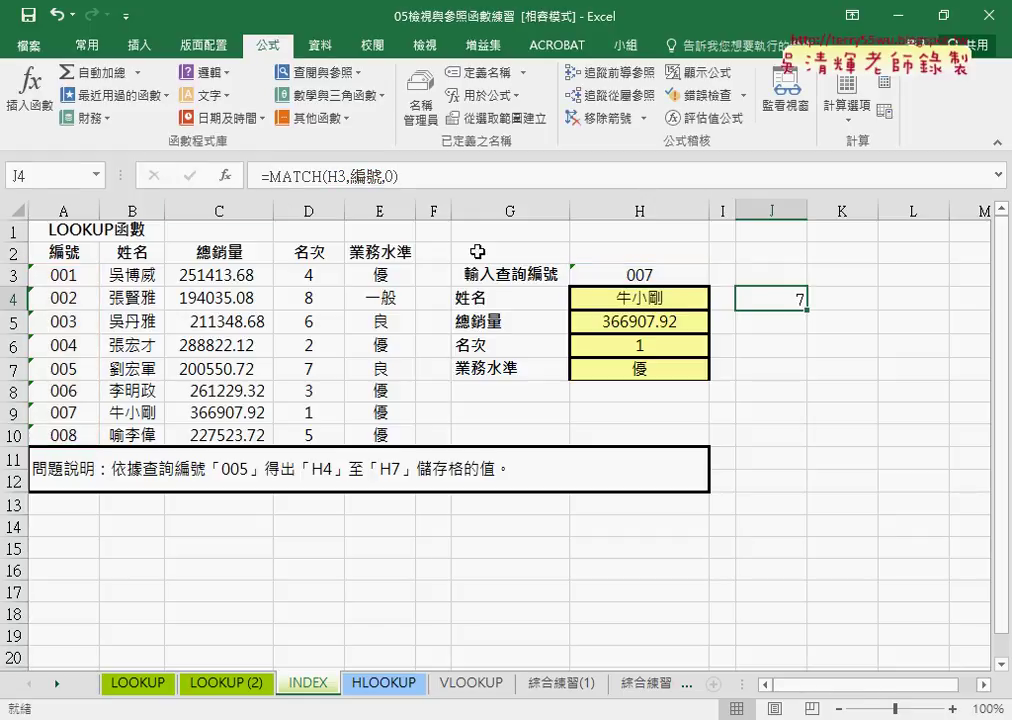
click(645, 295)
key(F2)
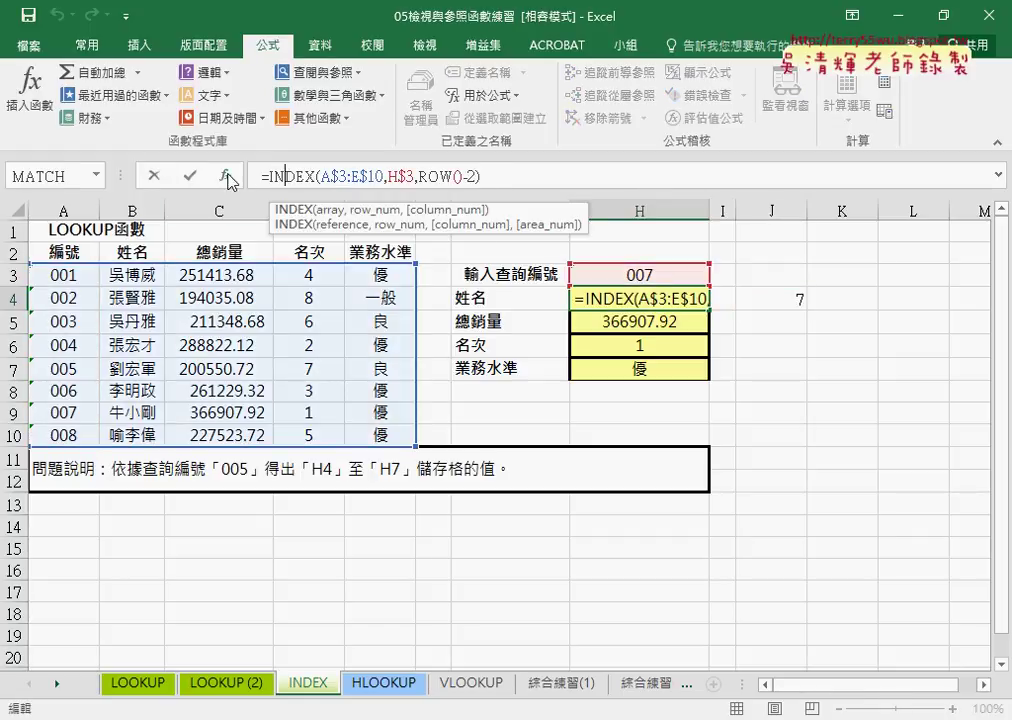
click(225, 175)
click(565, 549)
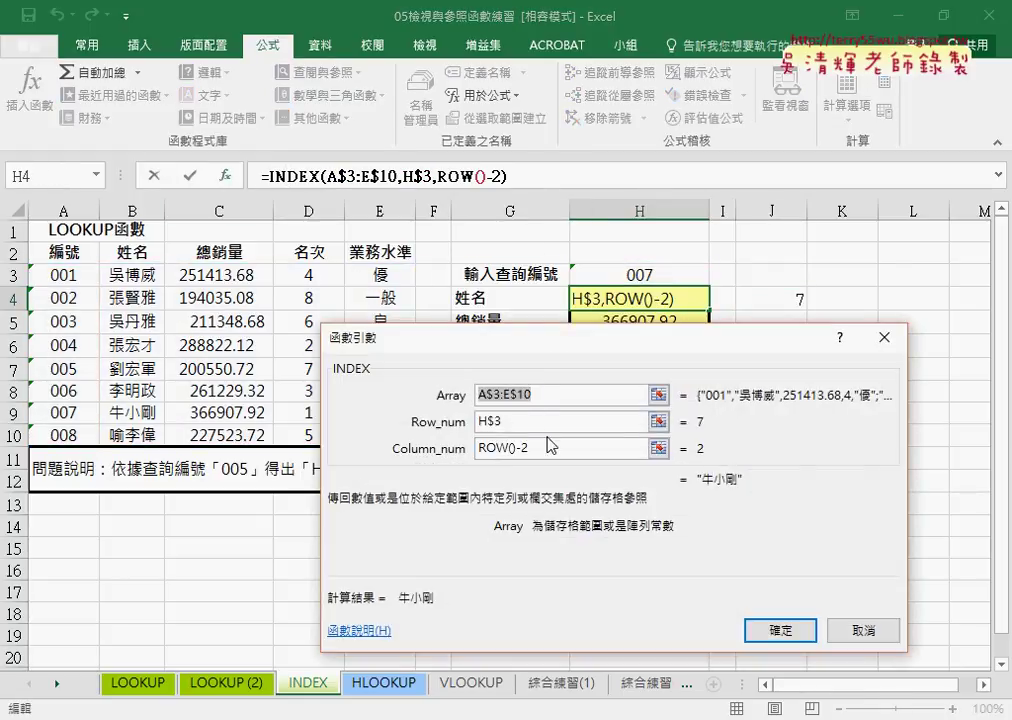
Step: Replace the H$3 row number with the pasted MATCH(H3,編號,0) and confirm the INDEX formula
drag(476, 421, 503, 427)
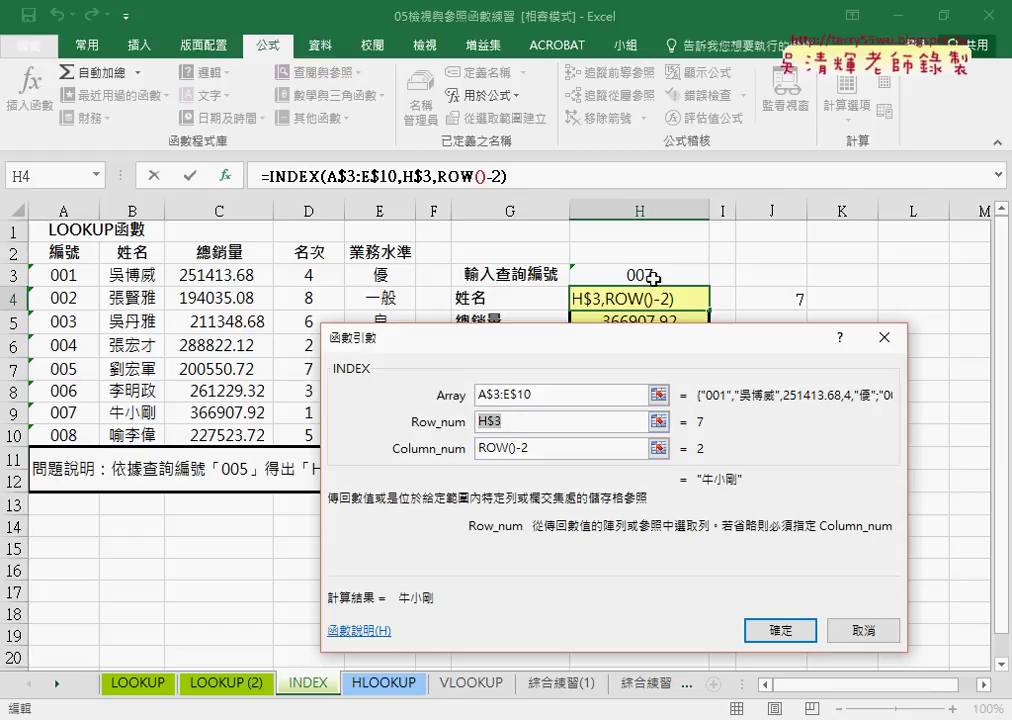
right_click(505, 421)
click(566, 489)
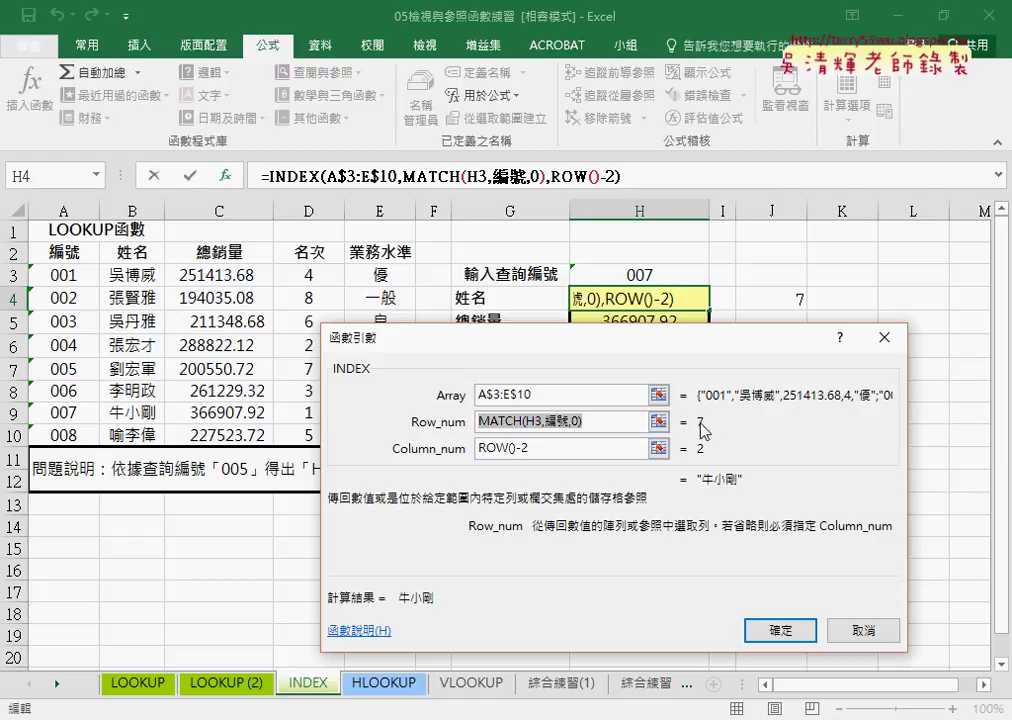
click(597, 424)
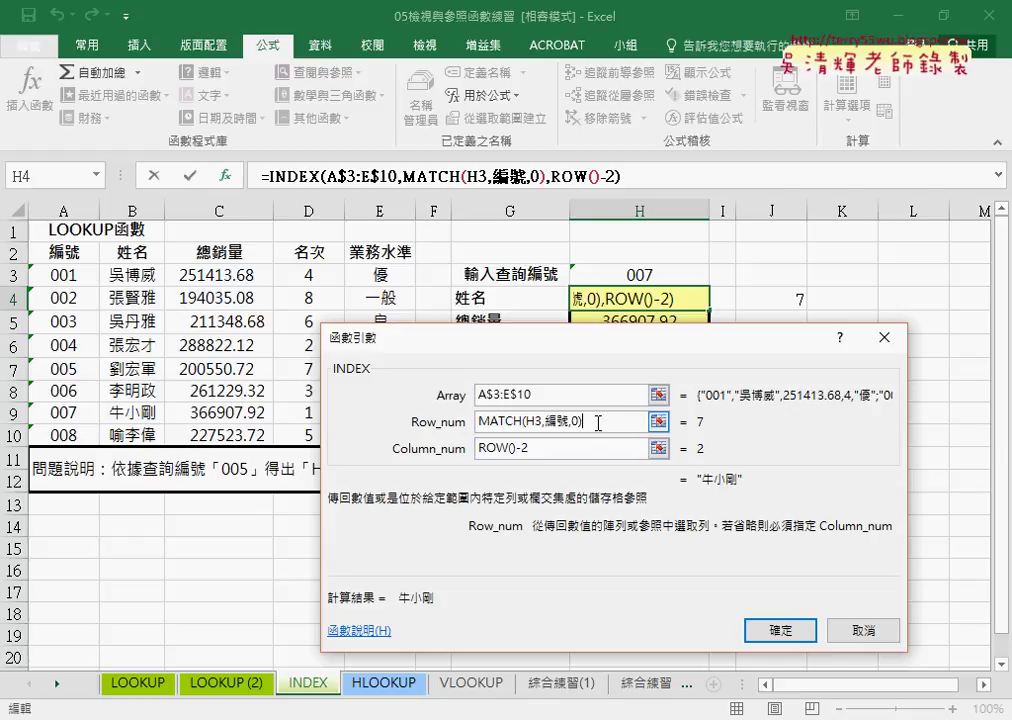
drag(272, 186, 319, 186)
drag(479, 427, 520, 427)
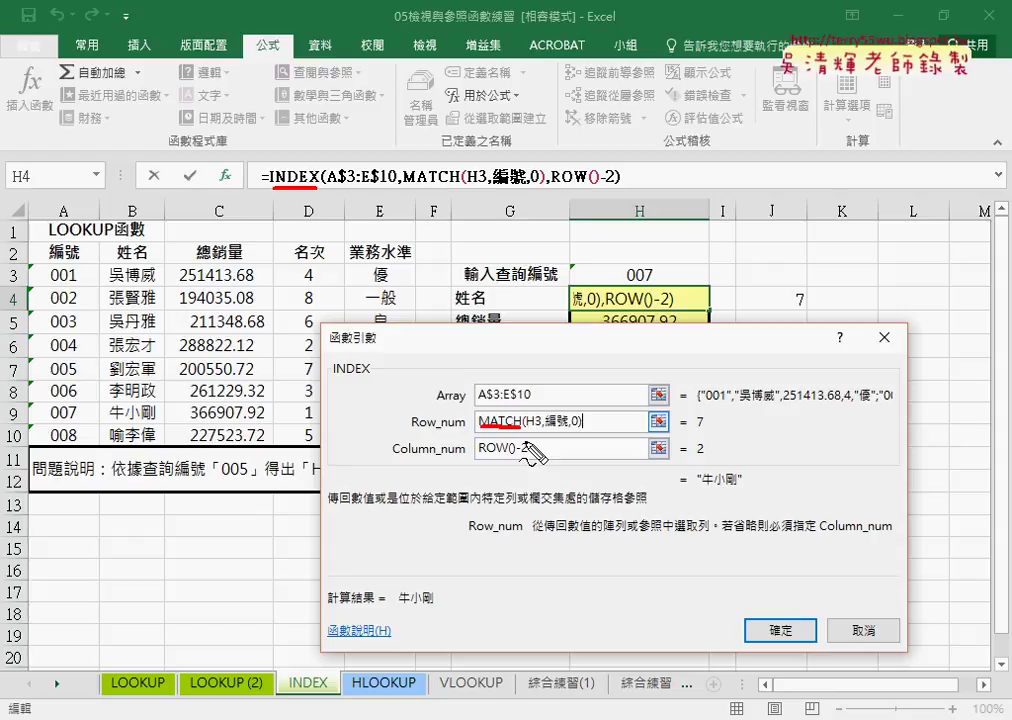
key(Escape)
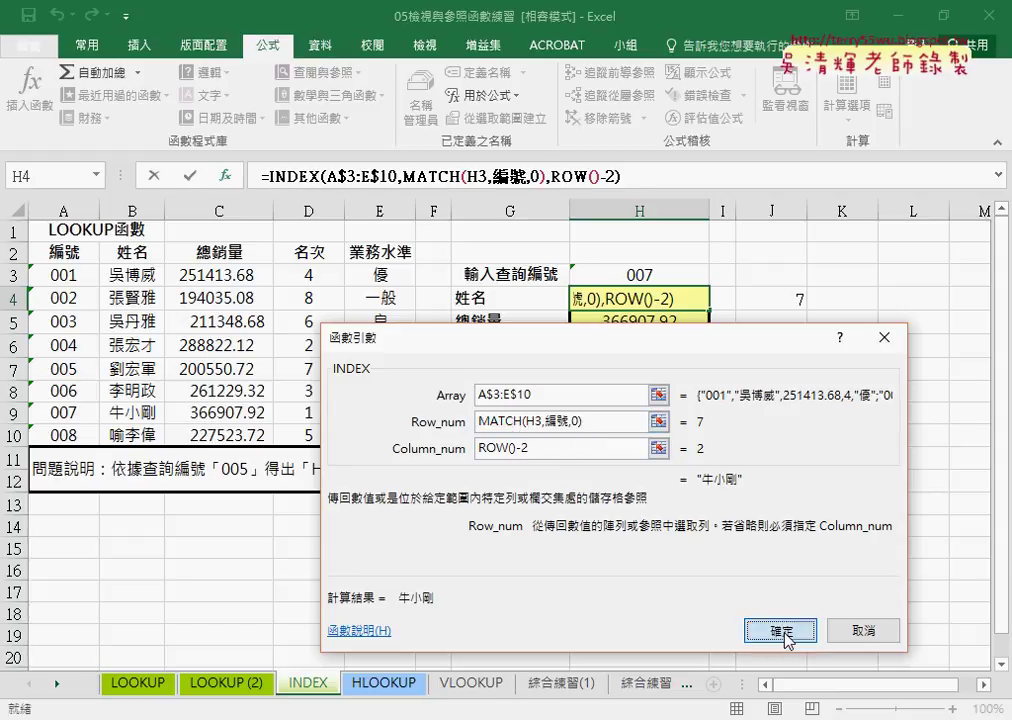
click(780, 630)
click(790, 299)
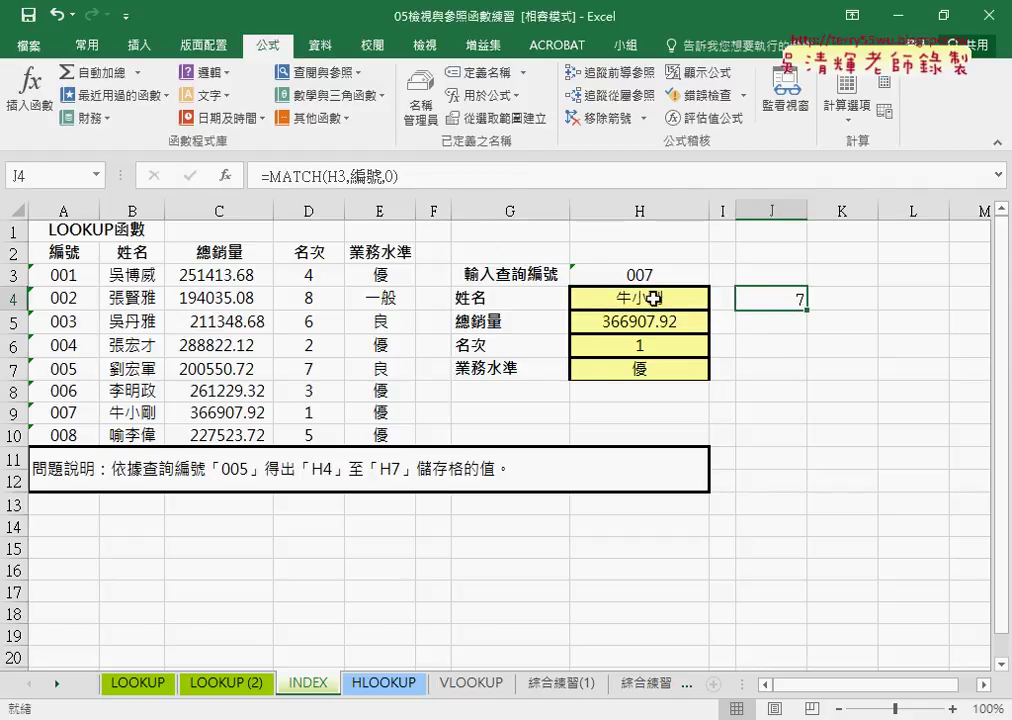
drag(268, 176, 440, 177)
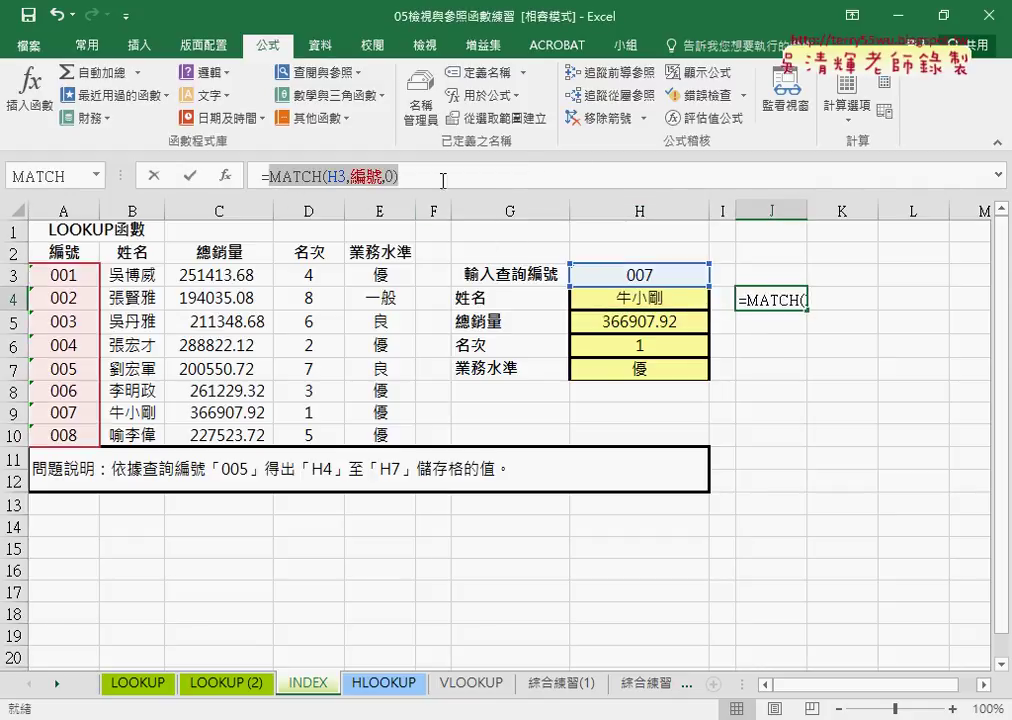
click(153, 176)
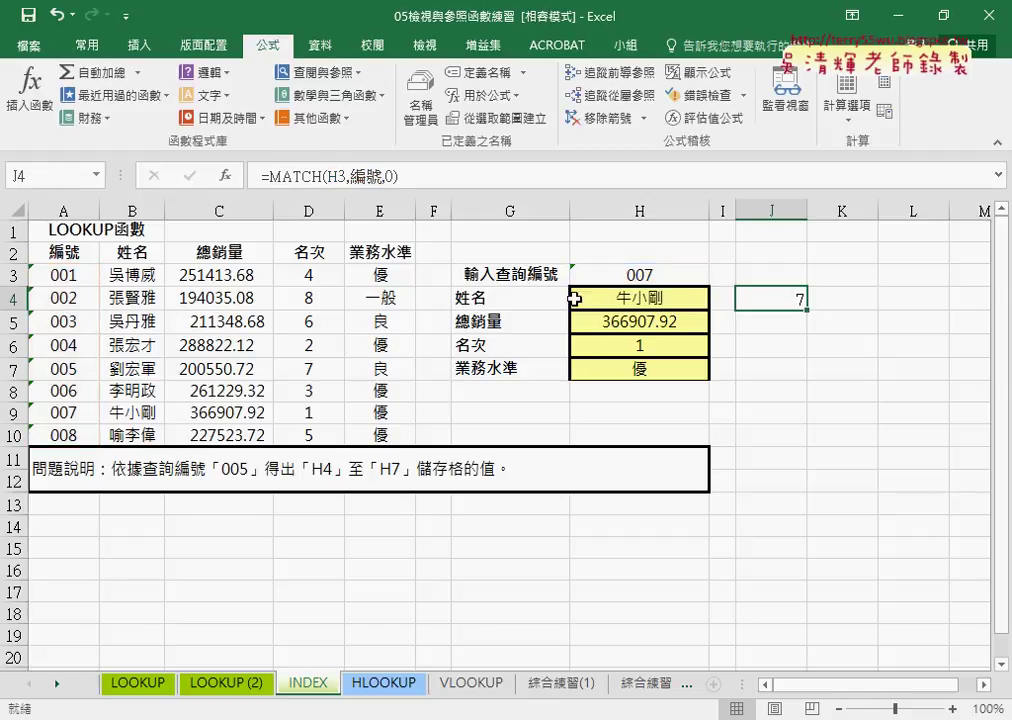
click(577, 298)
drag(391, 176, 517, 176)
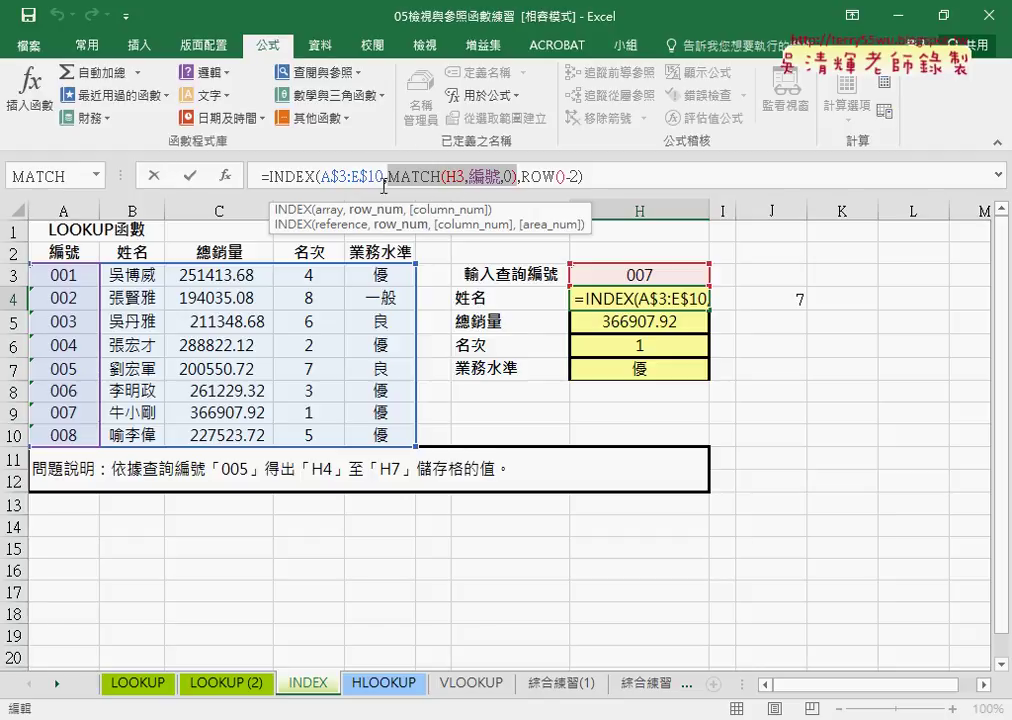
click(186, 177)
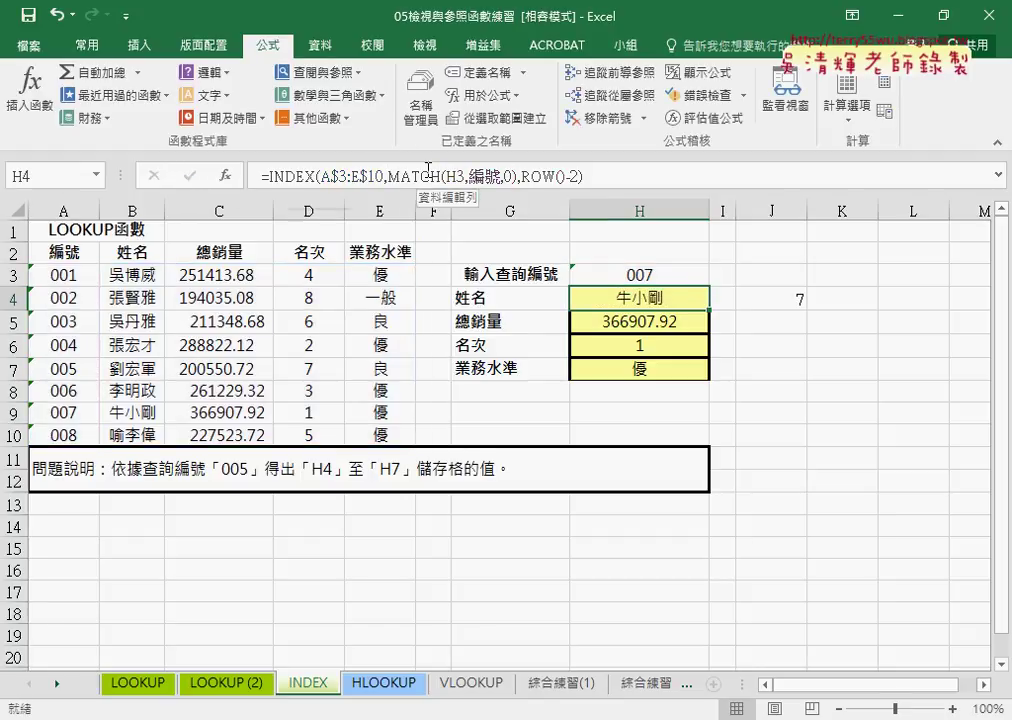
Step: Copy the INDEX sheet and name the copy INDIRECT
drag(328, 686, 368, 675)
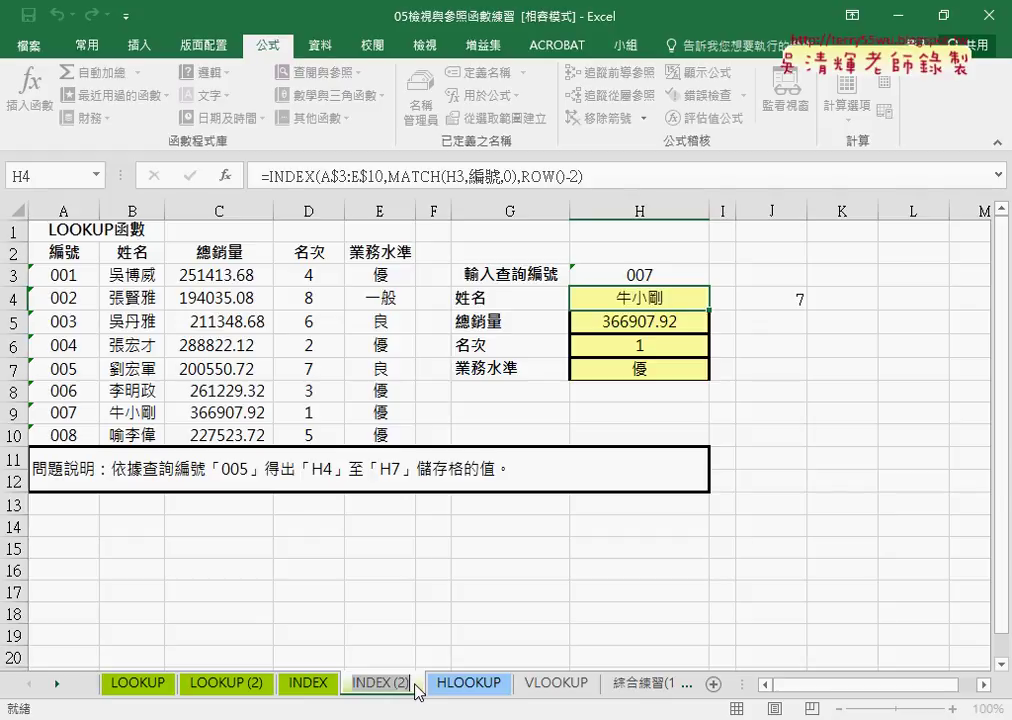
text(INDIRECT)
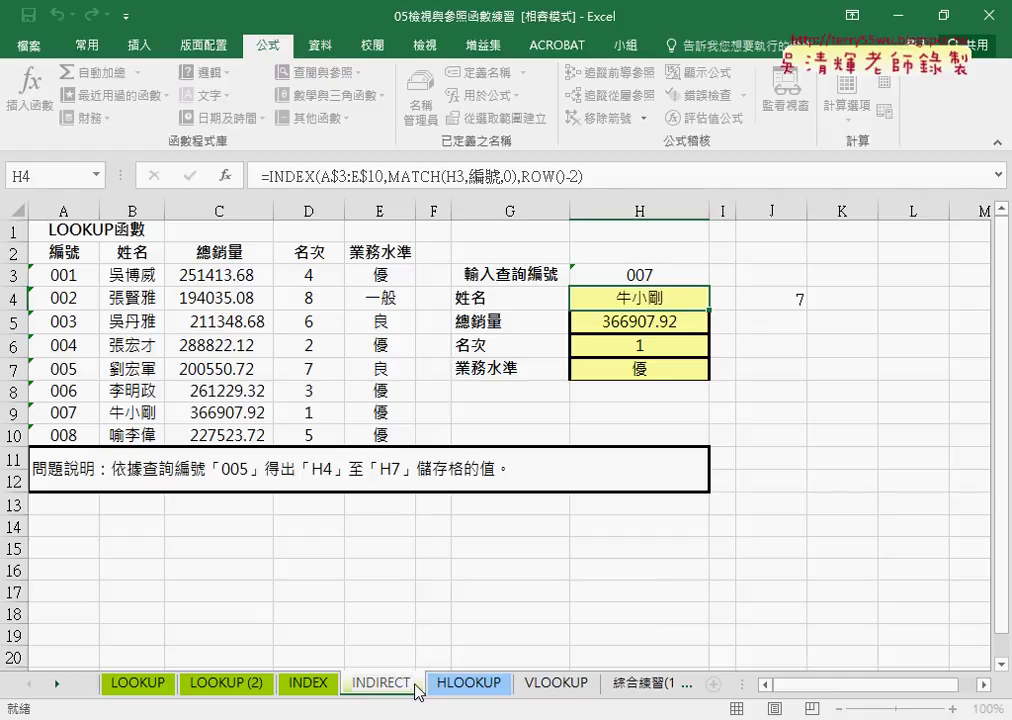
key(Return)
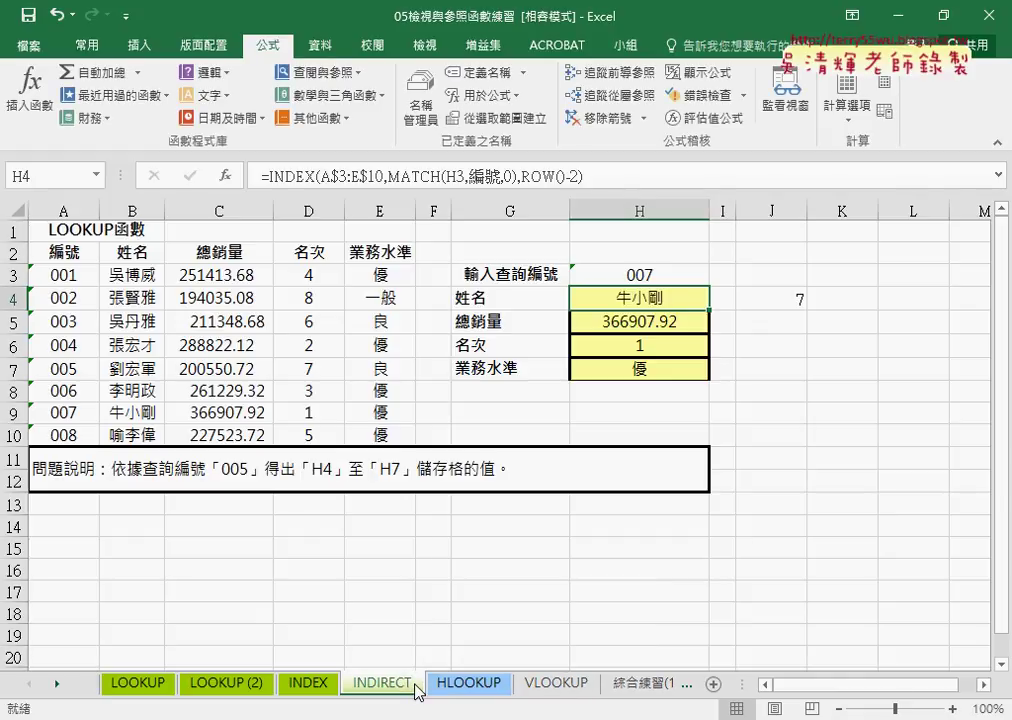
Step: Clear the lookup results in H4:H7, leaving H4 selected
drag(630, 298, 653, 367)
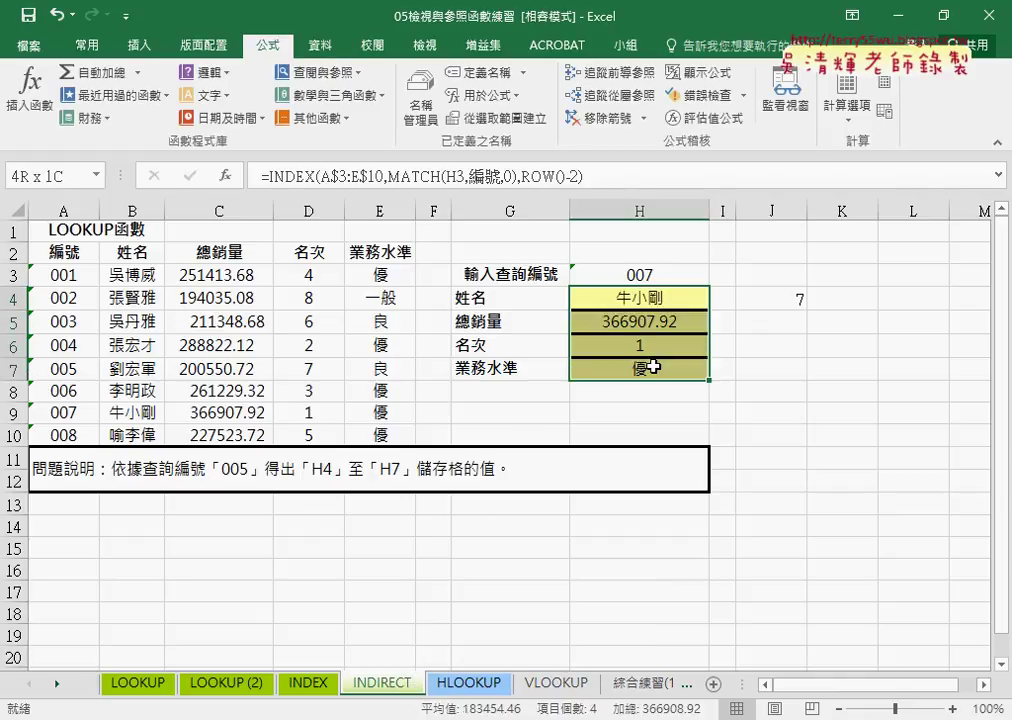
key(Delete)
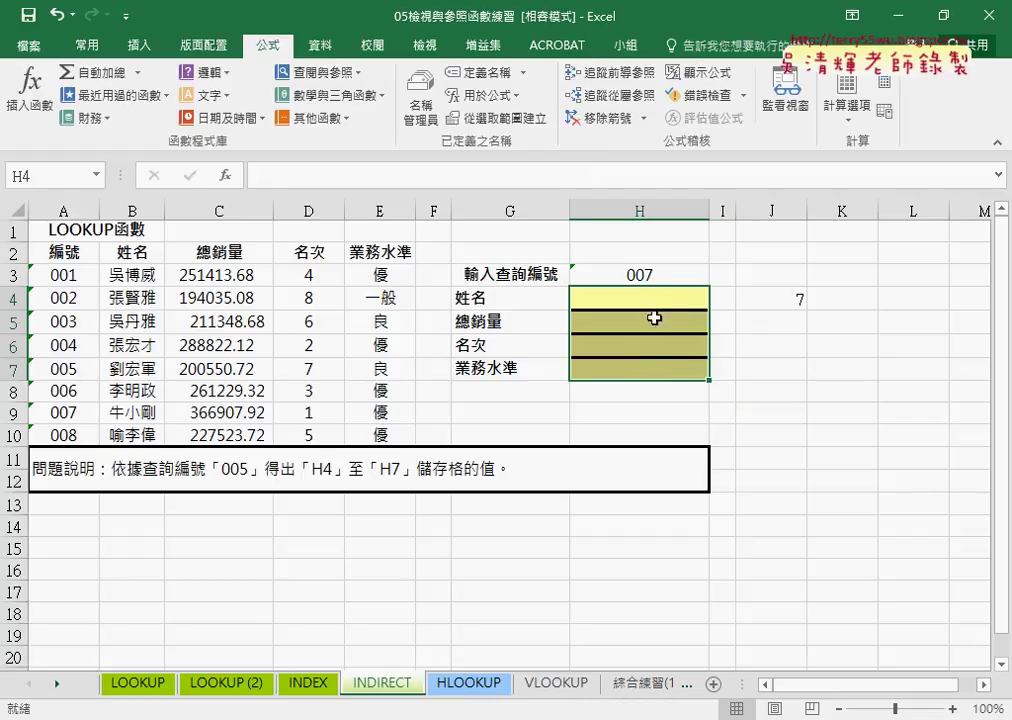
click(649, 299)
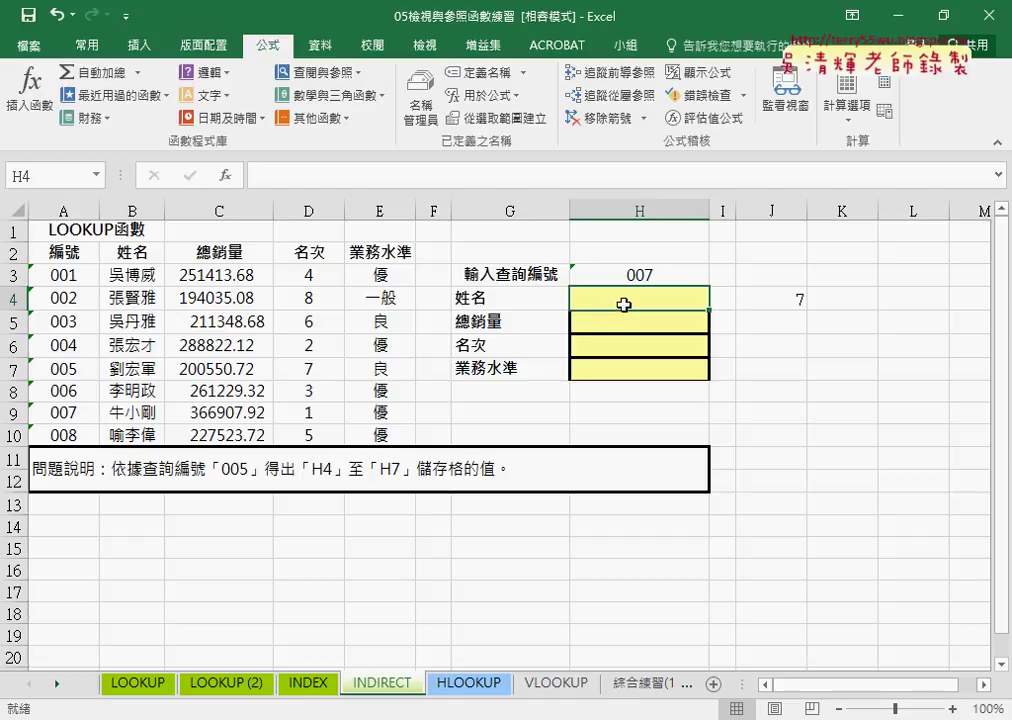
Step: Insert the INDIRECT function into H4 with Ref_text "B9" in quotes, giving =INDIRECT("B9")
click(226, 175)
drag(556, 310, 624, 186)
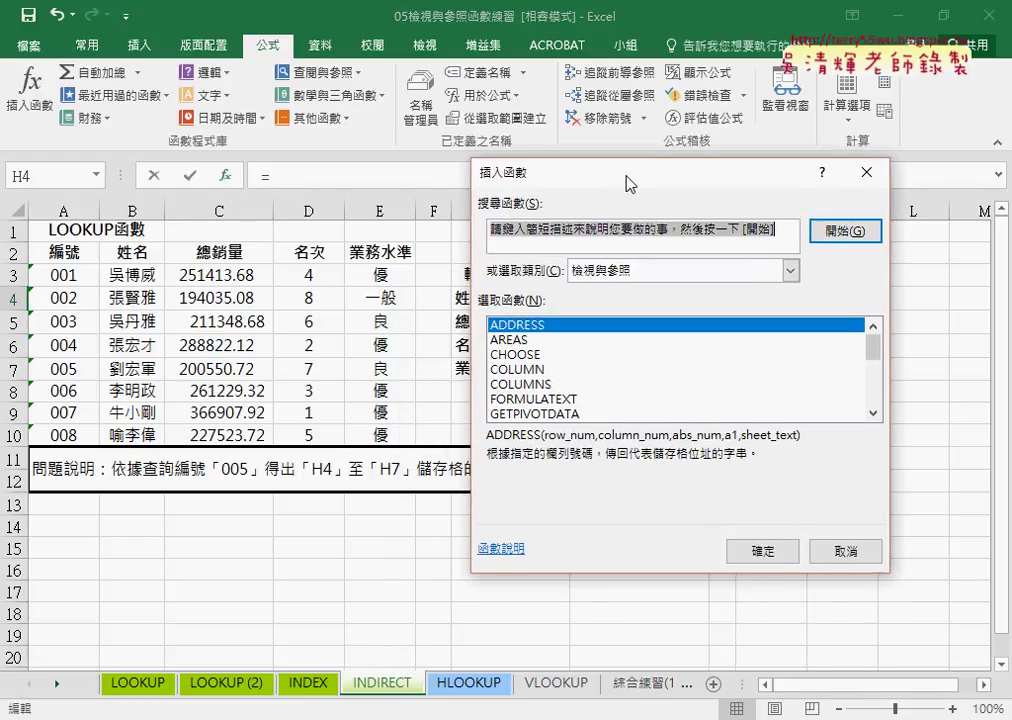
drag(879, 357, 872, 382)
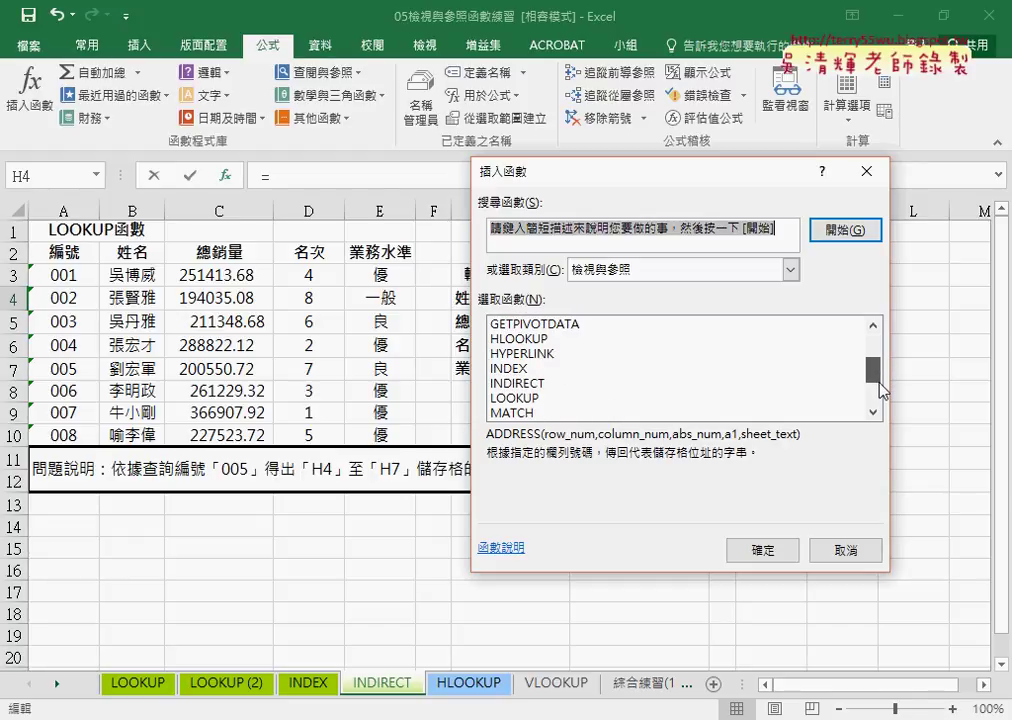
double_click(548, 370)
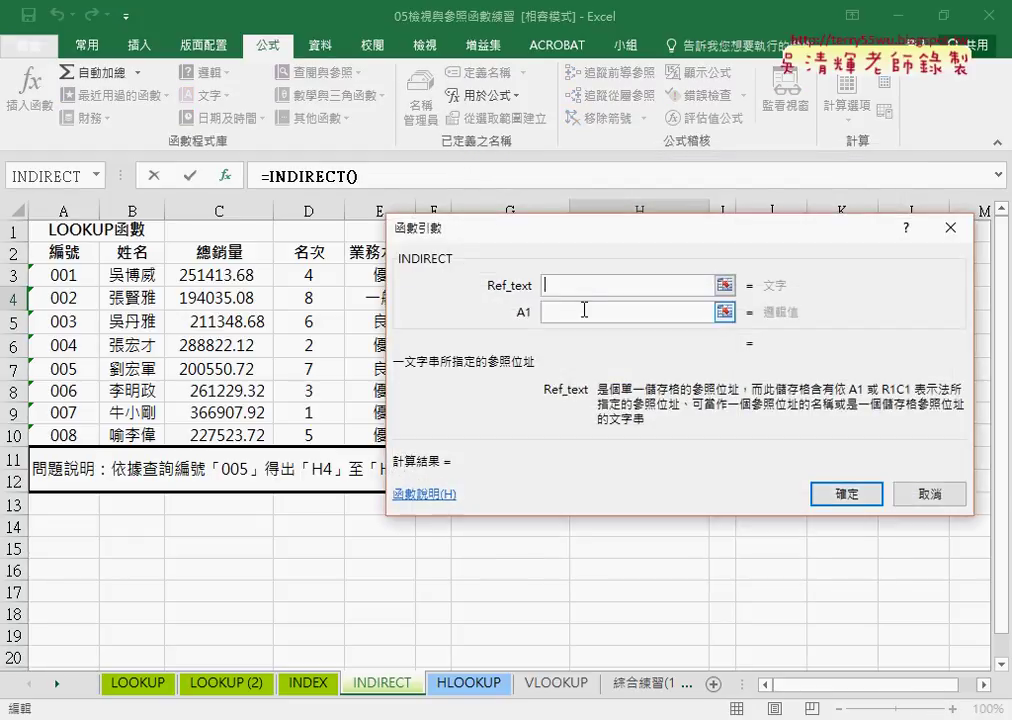
drag(567, 241, 570, 408)
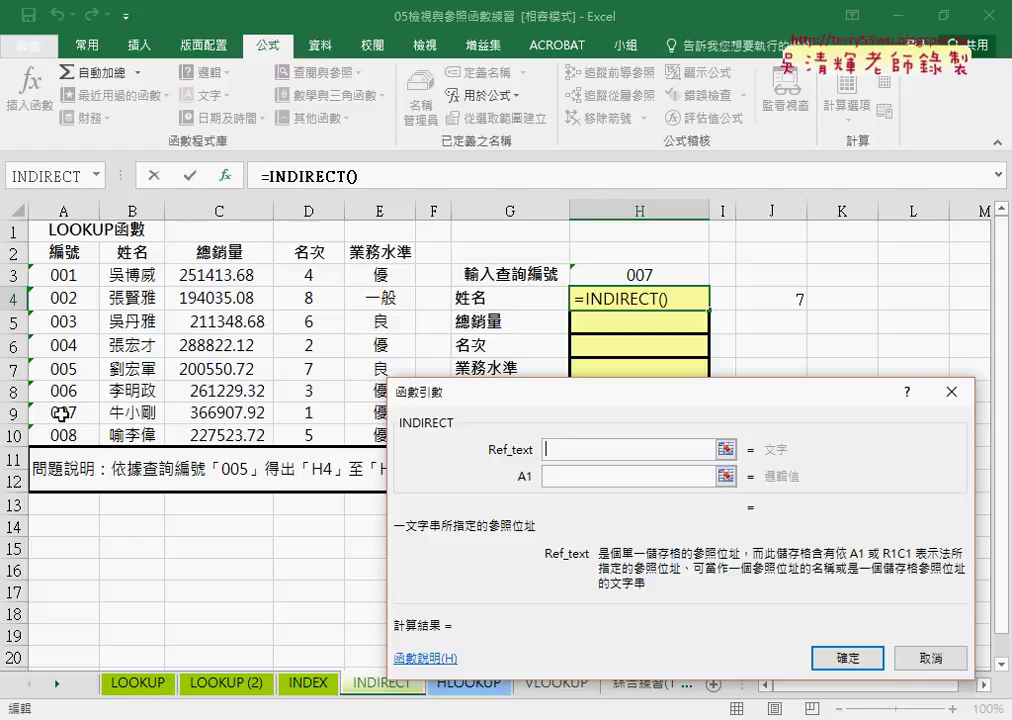
click(145, 415)
click(550, 449)
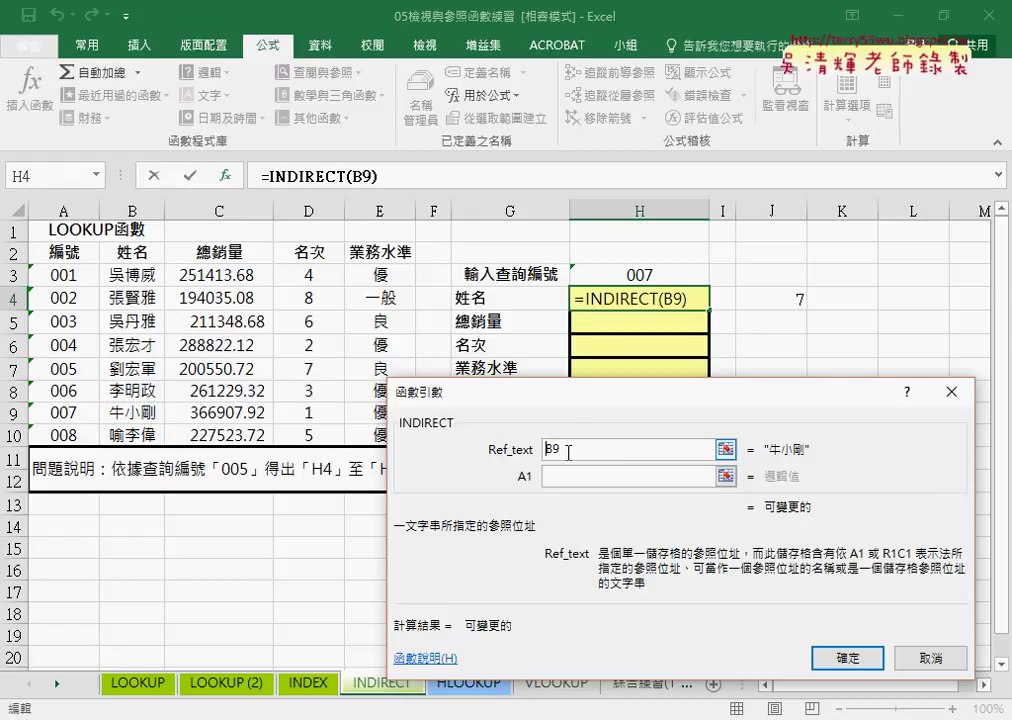
text("B9)
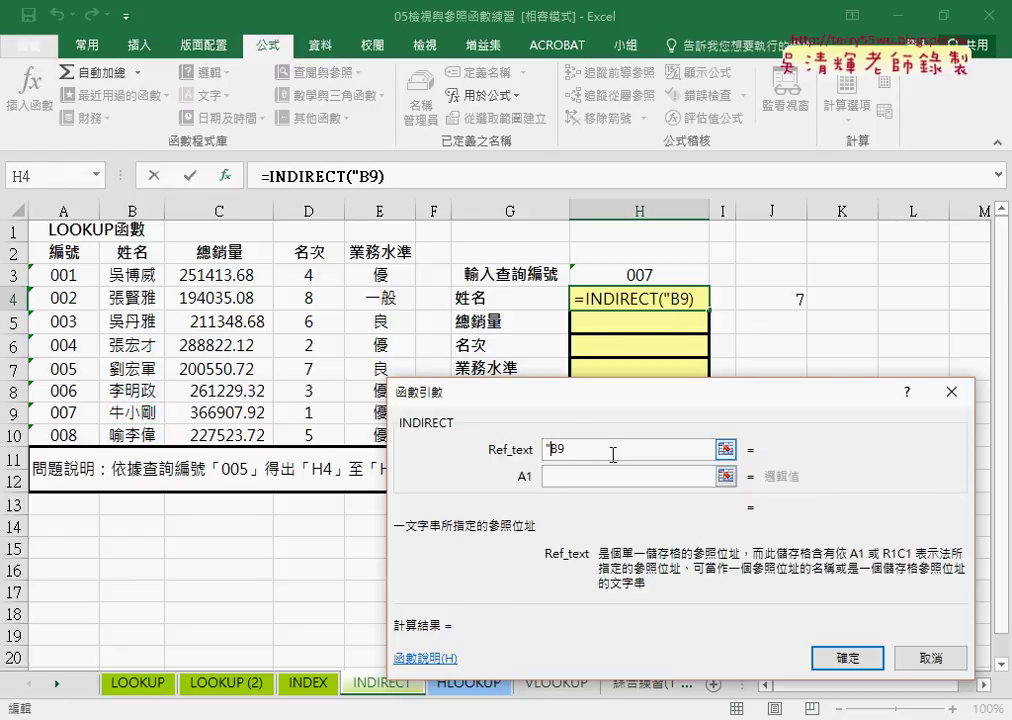
text(")
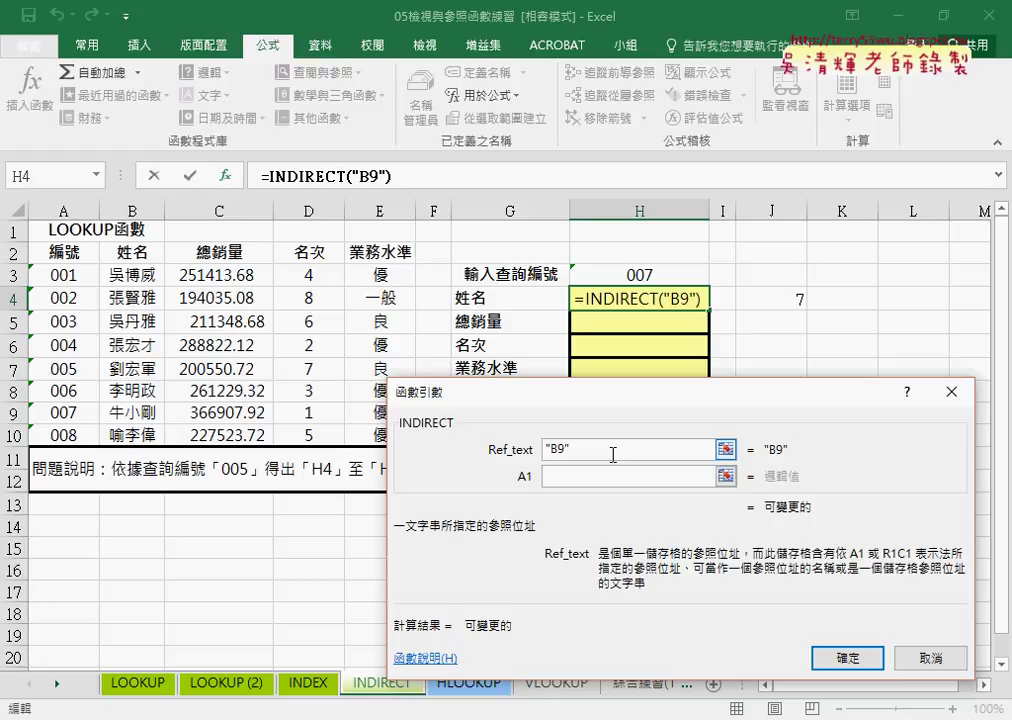
click(834, 657)
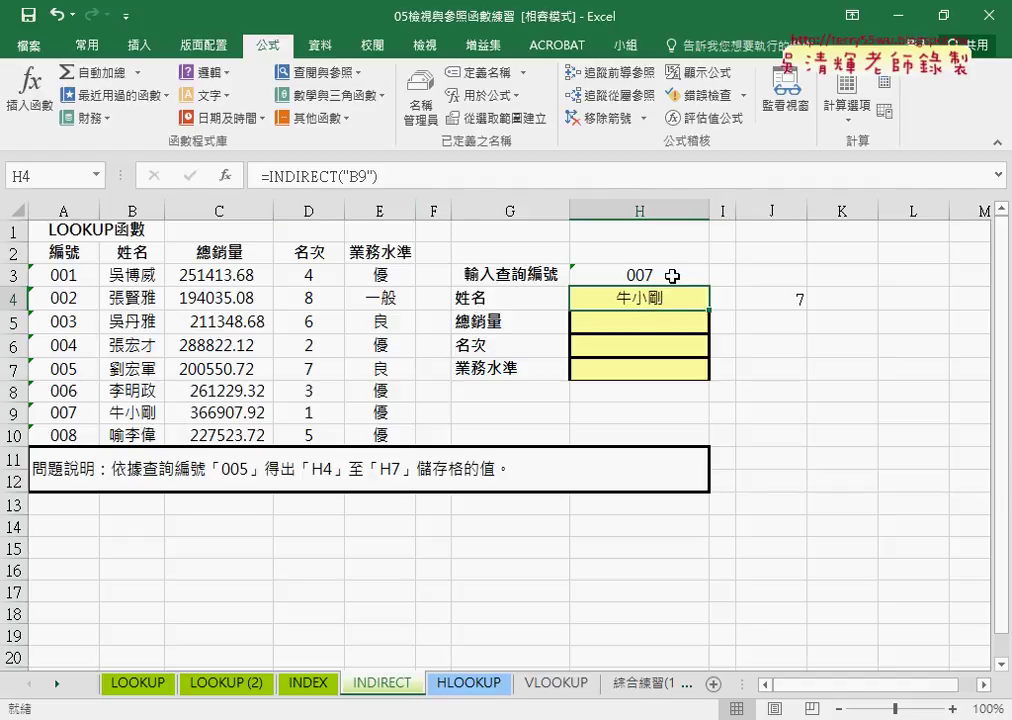
Step: Switch the H3 lookup number from 007 to 006 and back to 007
click(680, 276)
click(718, 282)
click(678, 383)
click(718, 282)
click(673, 369)
click(718, 278)
click(680, 380)
Step: Reopen H4's INDIRECT arguments and highlight the "B9" reference text
click(648, 297)
click(264, 176)
click(225, 175)
click(556, 441)
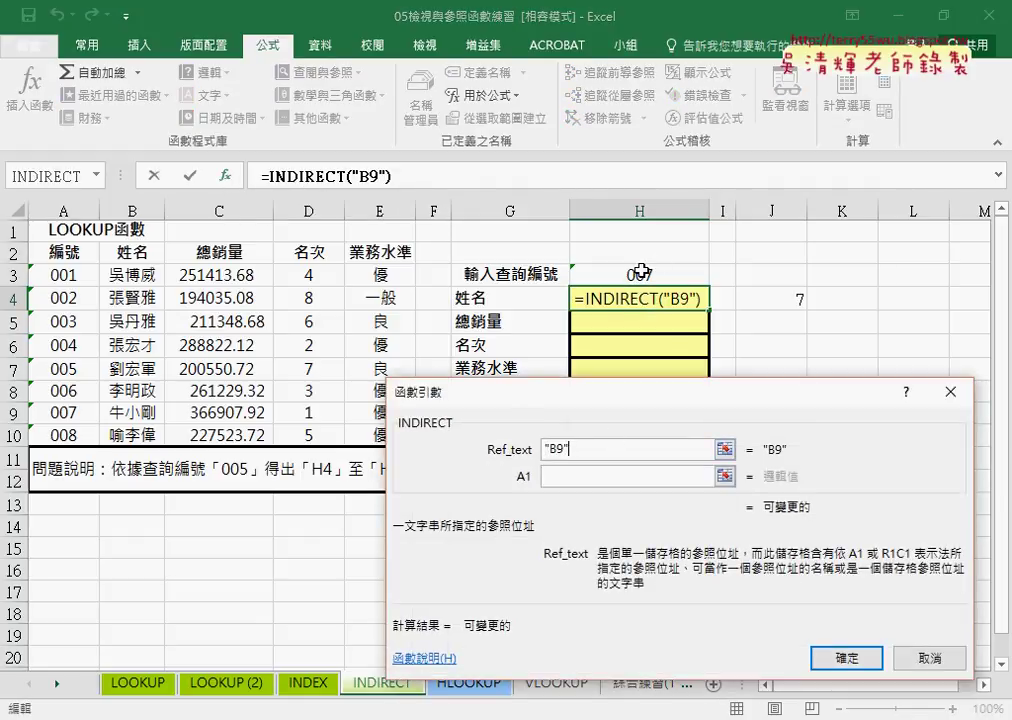
double_click(559, 450)
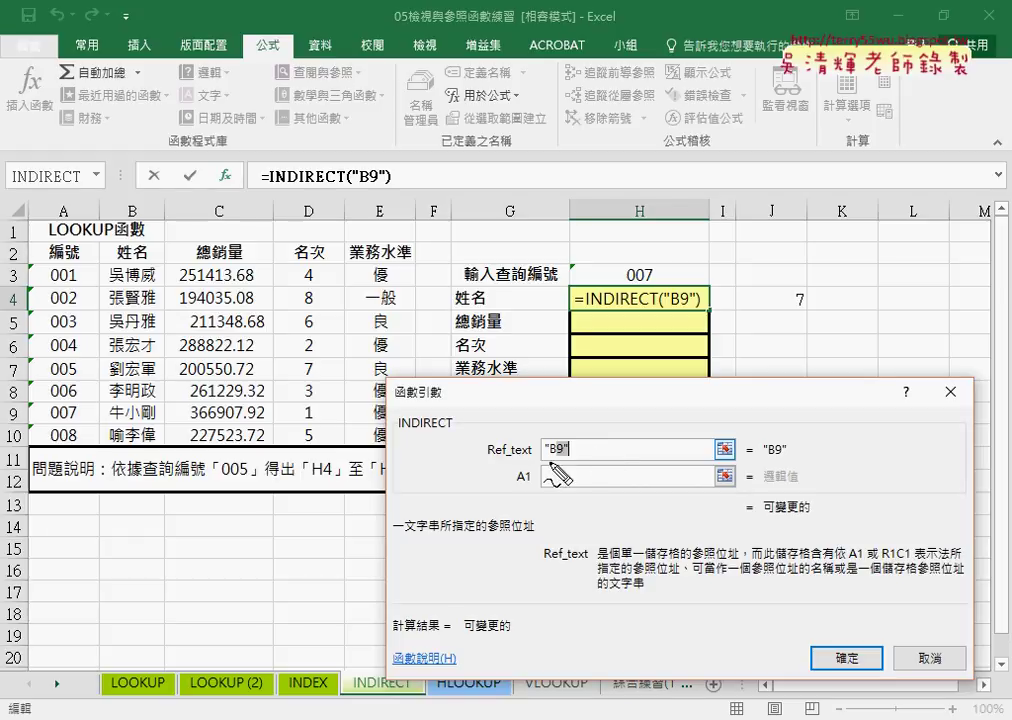
drag(545, 456, 572, 456)
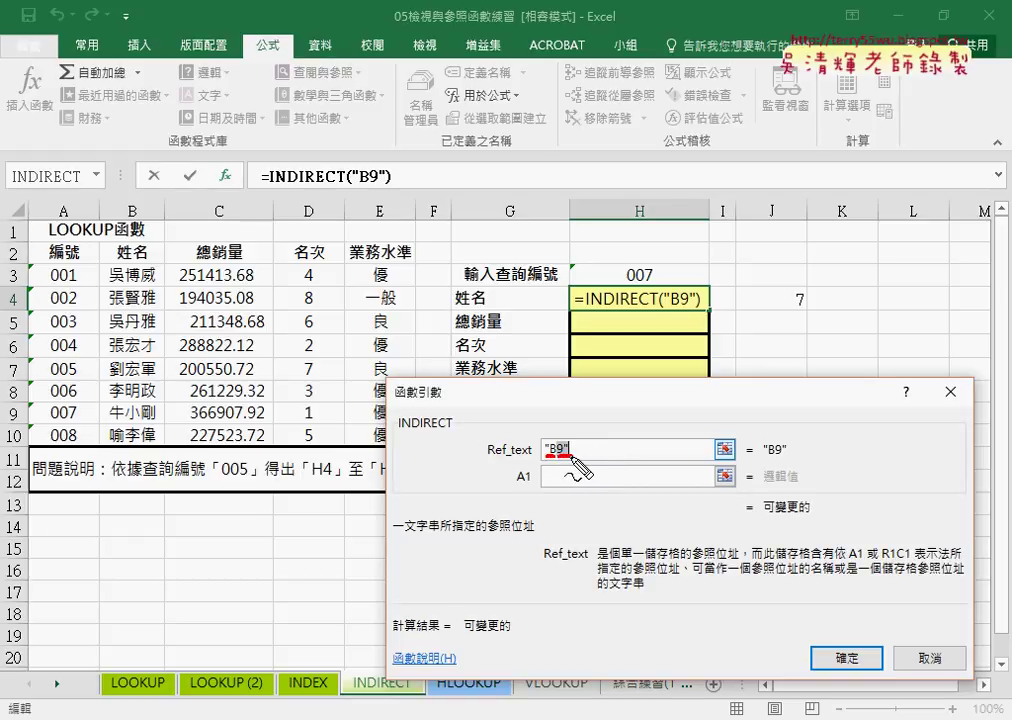
Step: Mark the column headers and data table, clear the ink, and confirm =INDIRECT("B9")
drag(133, 200, 128, 199)
drag(219, 199, 217, 200)
drag(310, 199, 308, 200)
drag(381, 200, 428, 200)
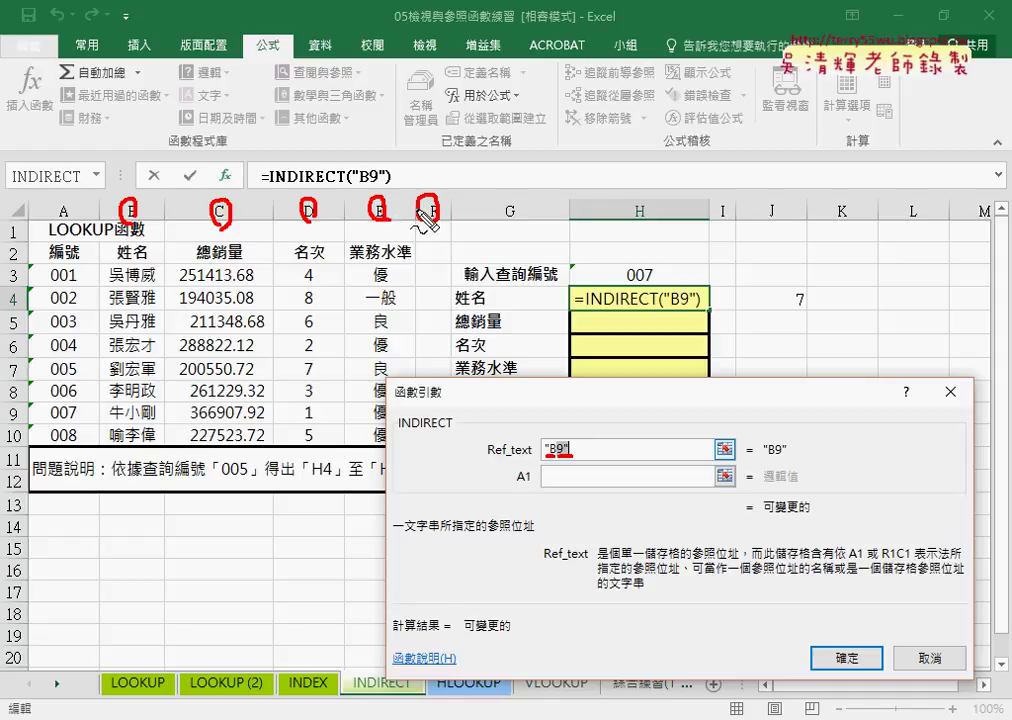
drag(711, 300, 710, 372)
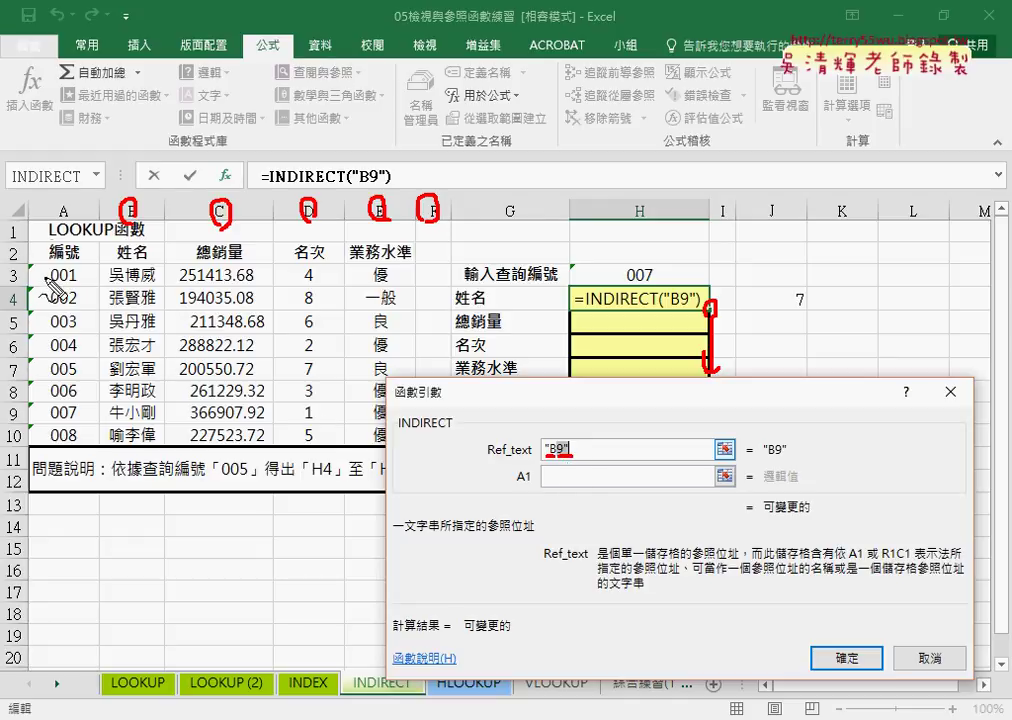
mouse_move(21, 203)
mouse_down()
mouse_move(22, 430)
mouse_move(110, 421)
mouse_up()
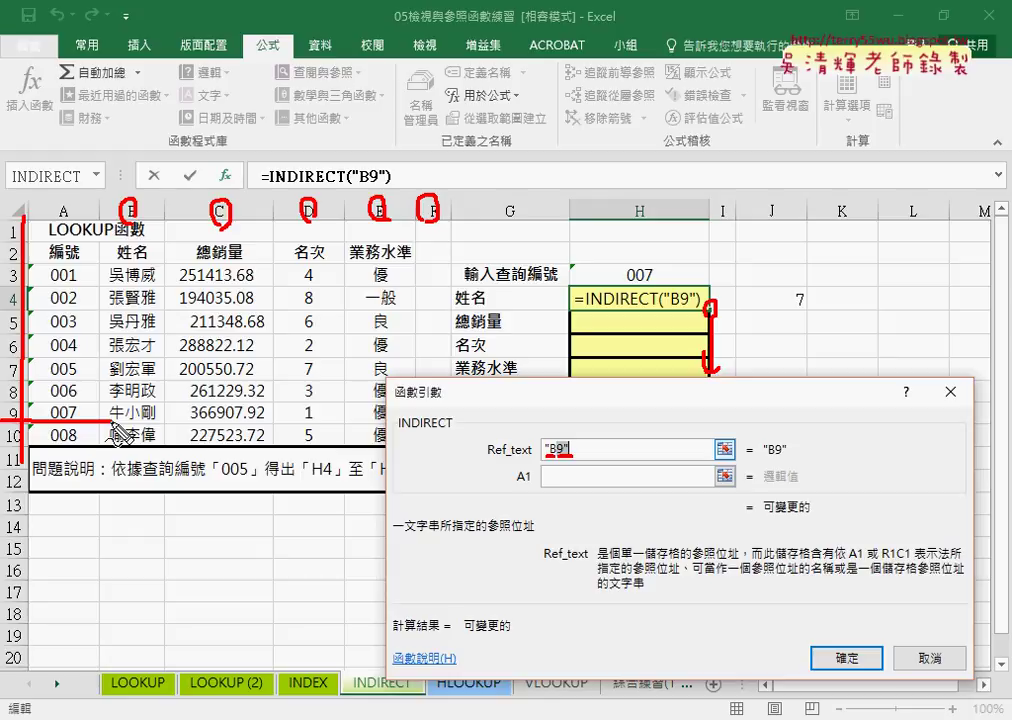
key(Escape)
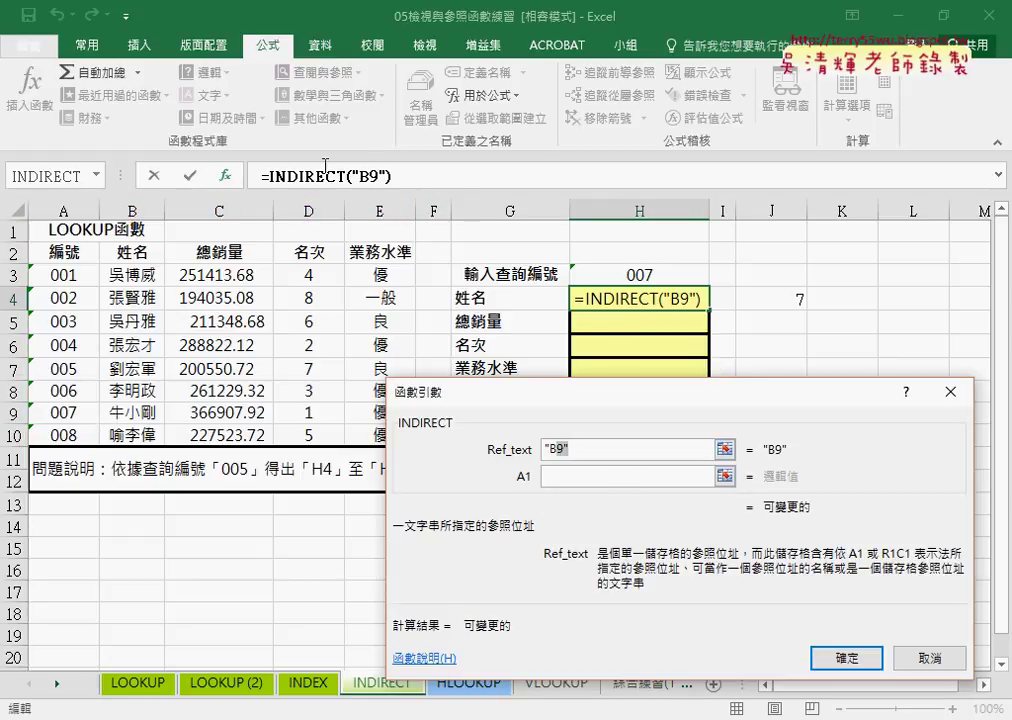
click(930, 659)
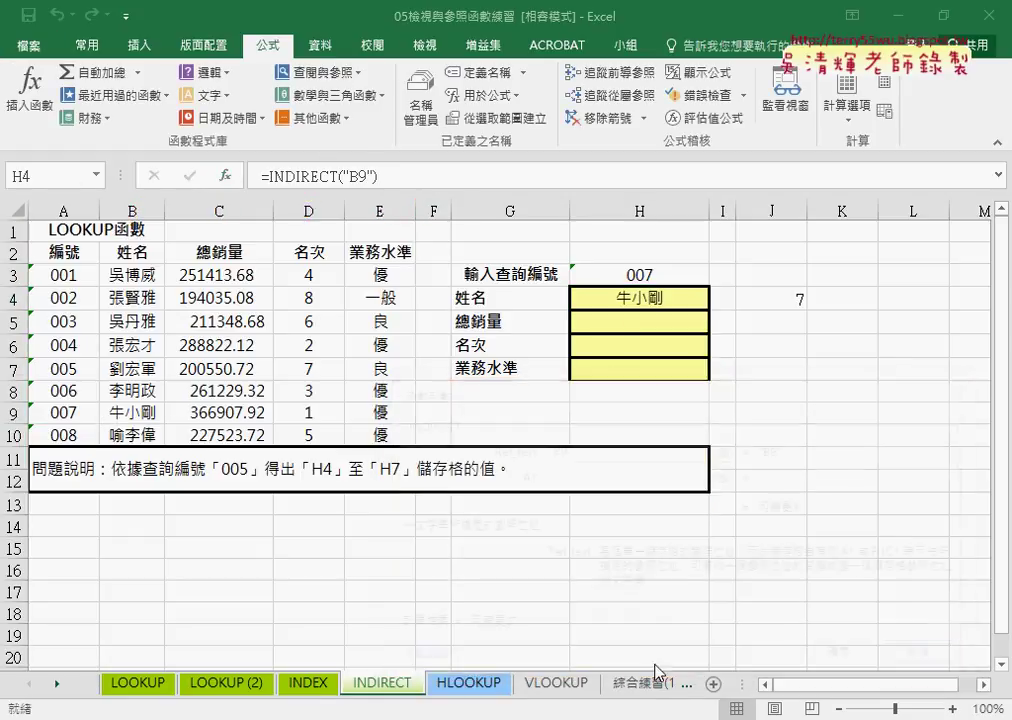
Step: Check J4's leftover MATCH helper and H4's =INDIRECT("B9") against cell B9, leaving H4 unchanged
click(312, 684)
click(800, 299)
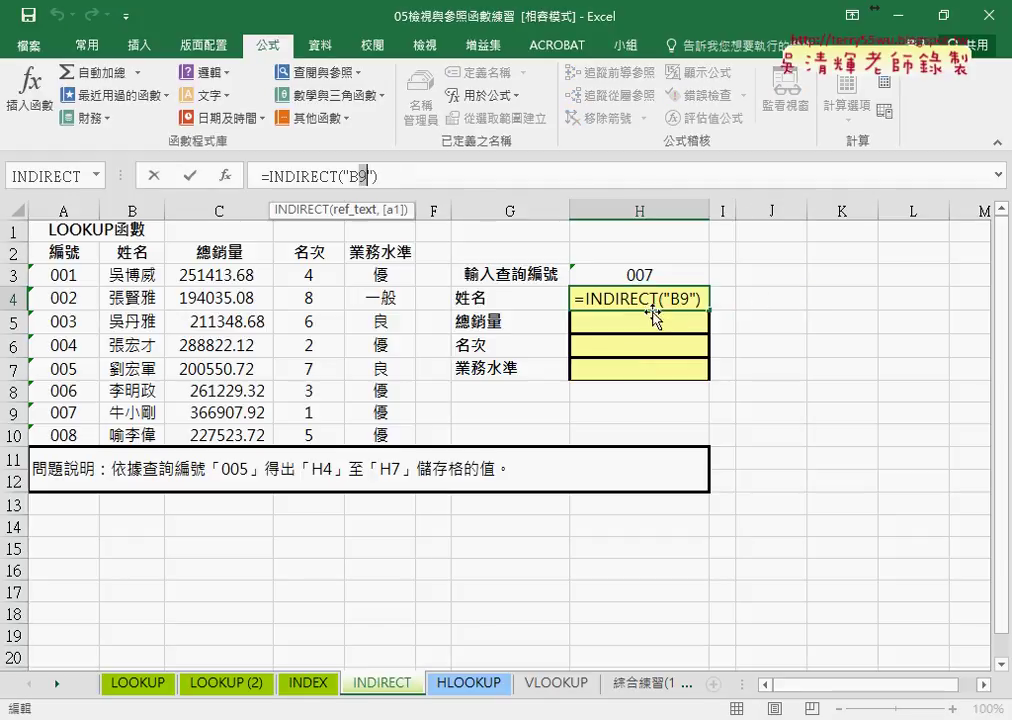
click(190, 176)
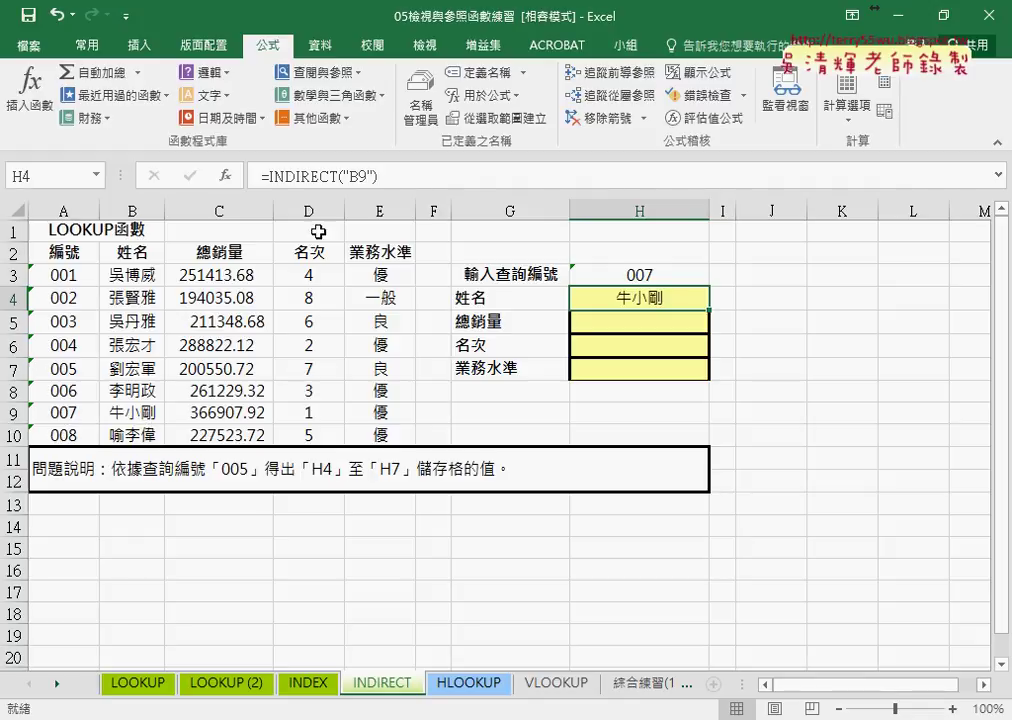
click(365, 176)
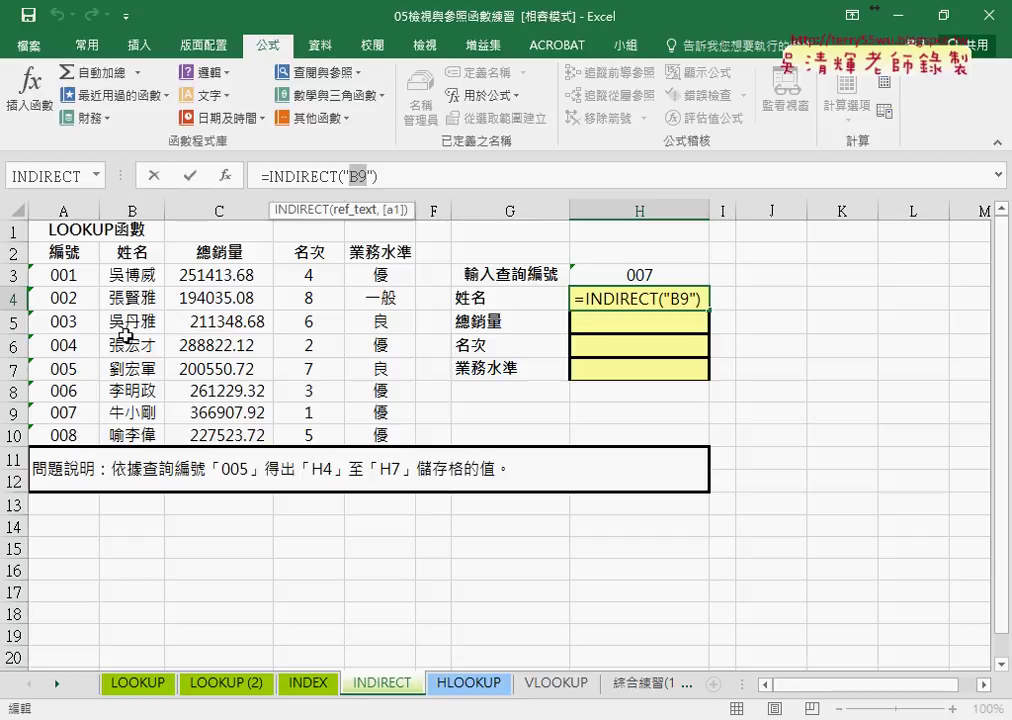
key(Return)
click(138, 413)
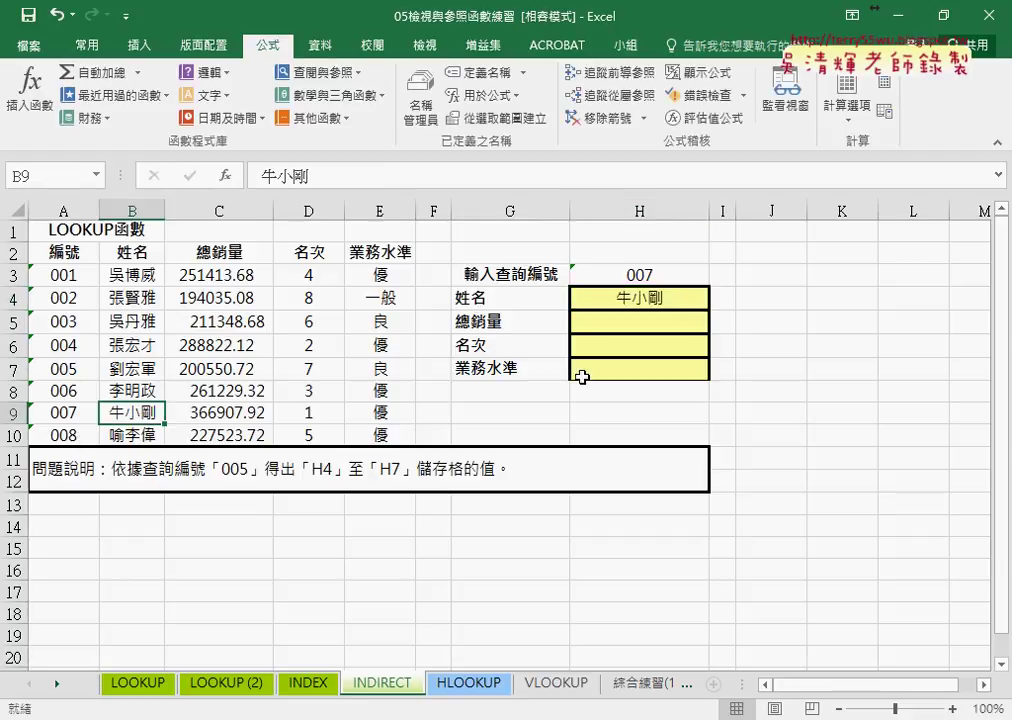
click(662, 297)
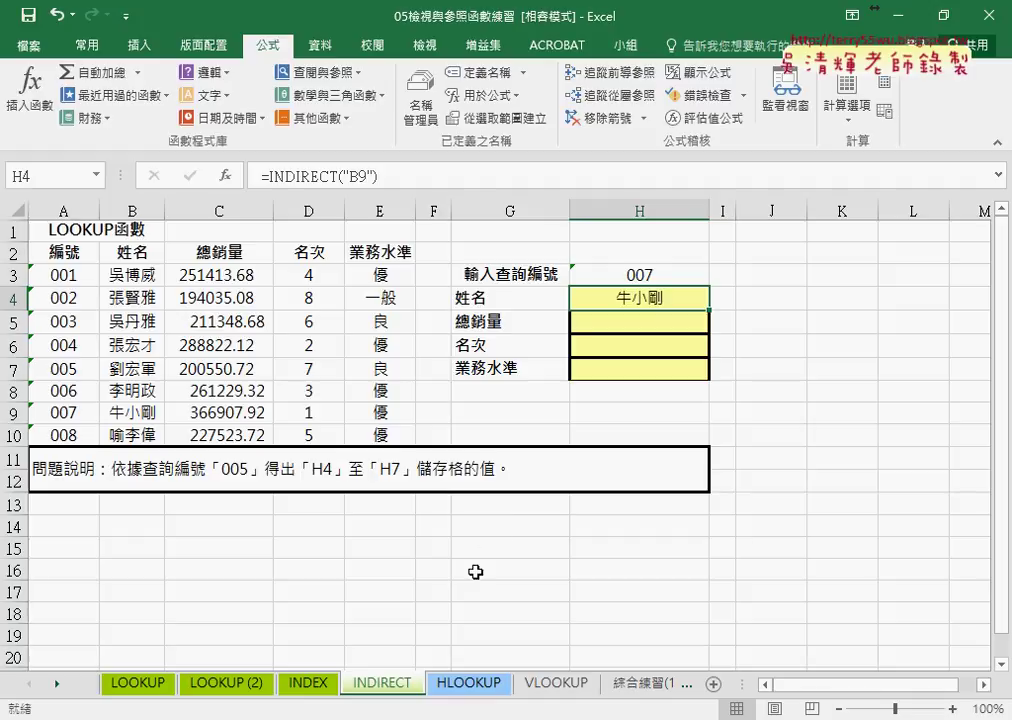
click(303, 686)
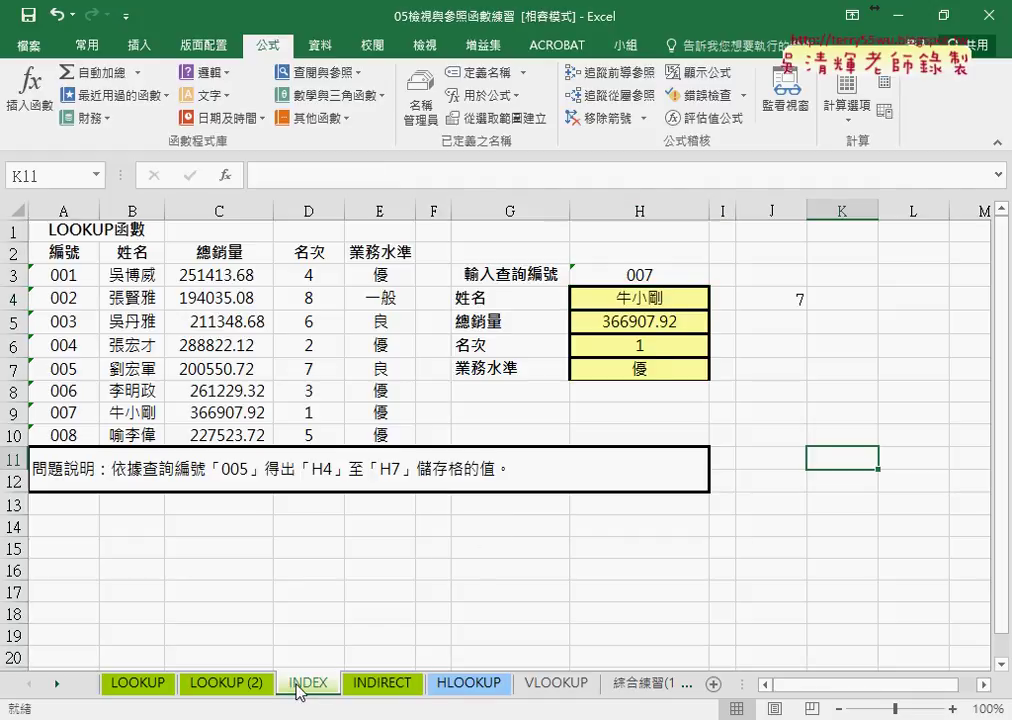
click(273, 176)
click(226, 176)
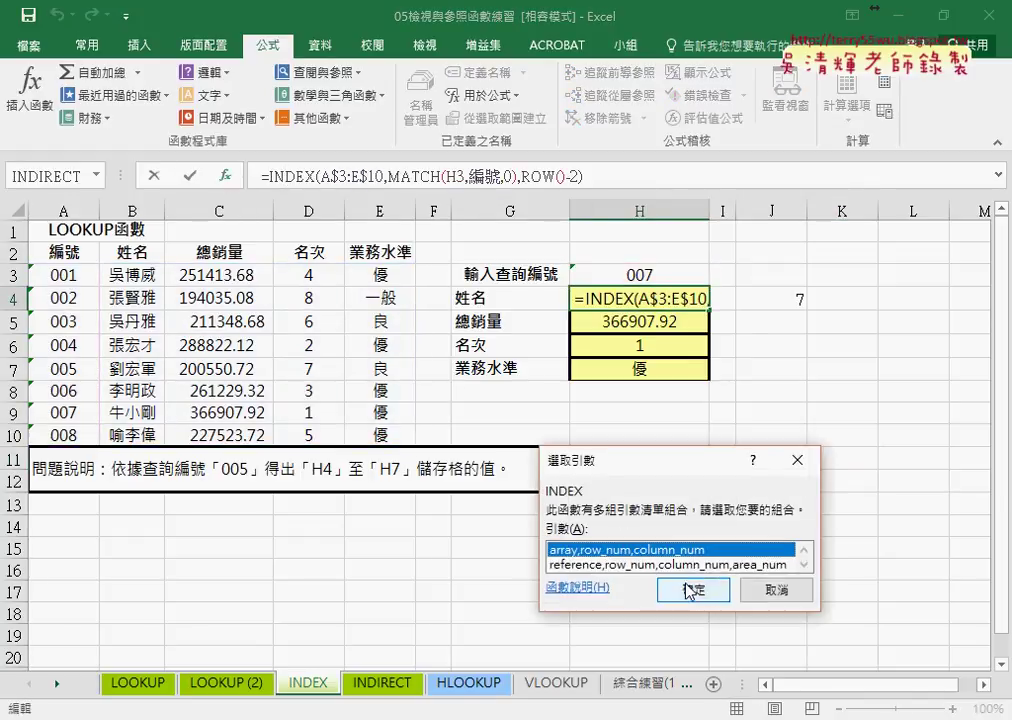
click(682, 590)
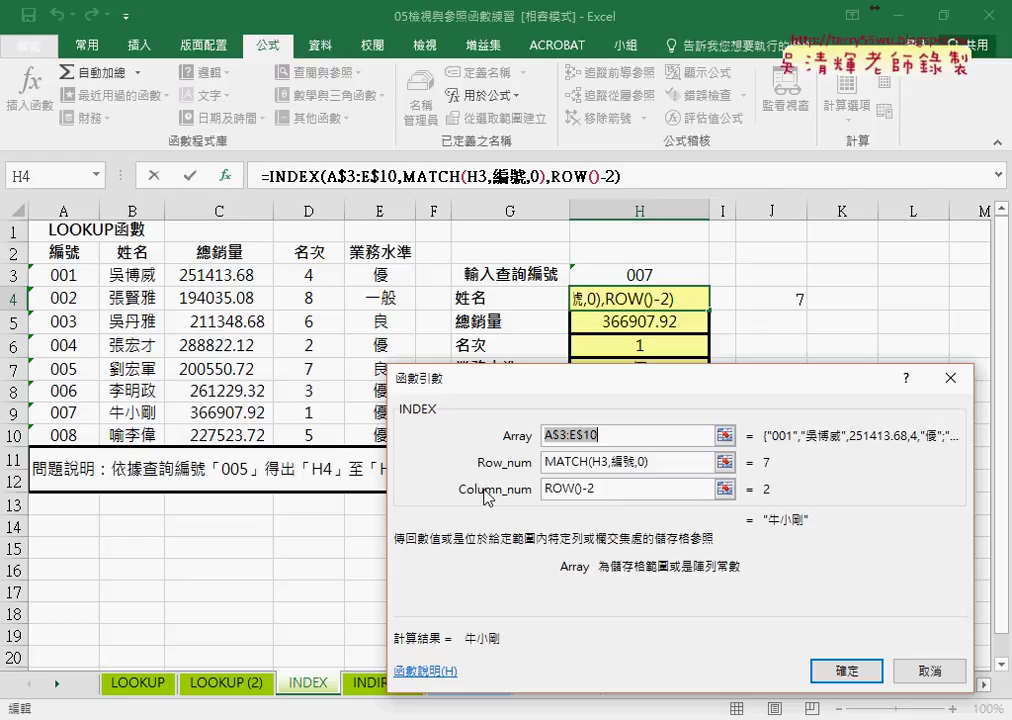
click(918, 670)
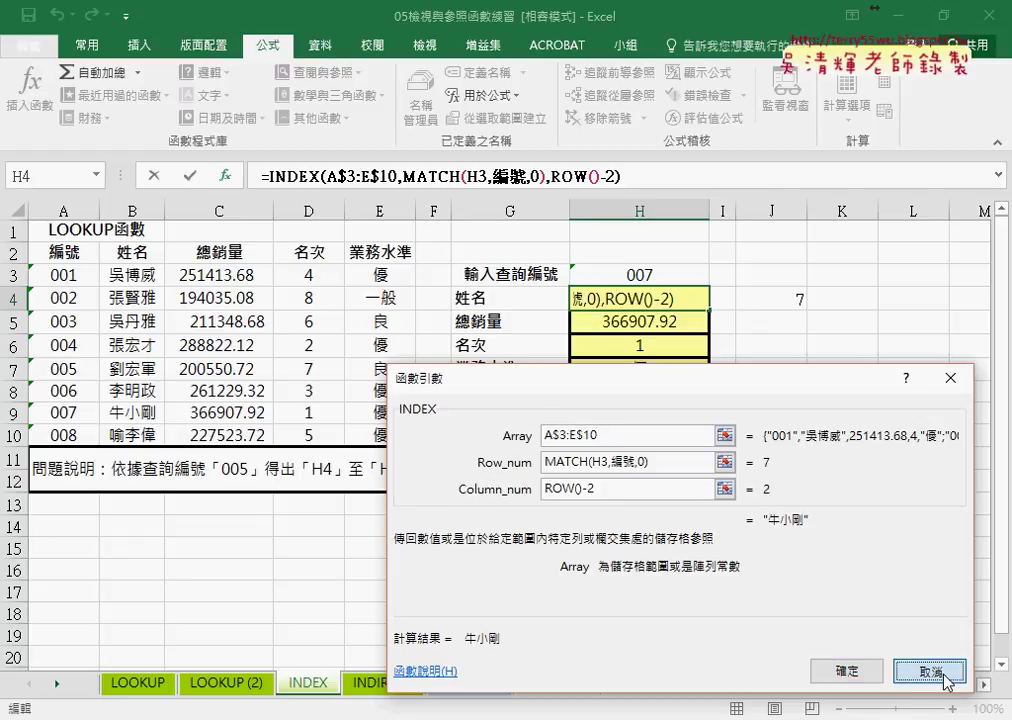
click(378, 683)
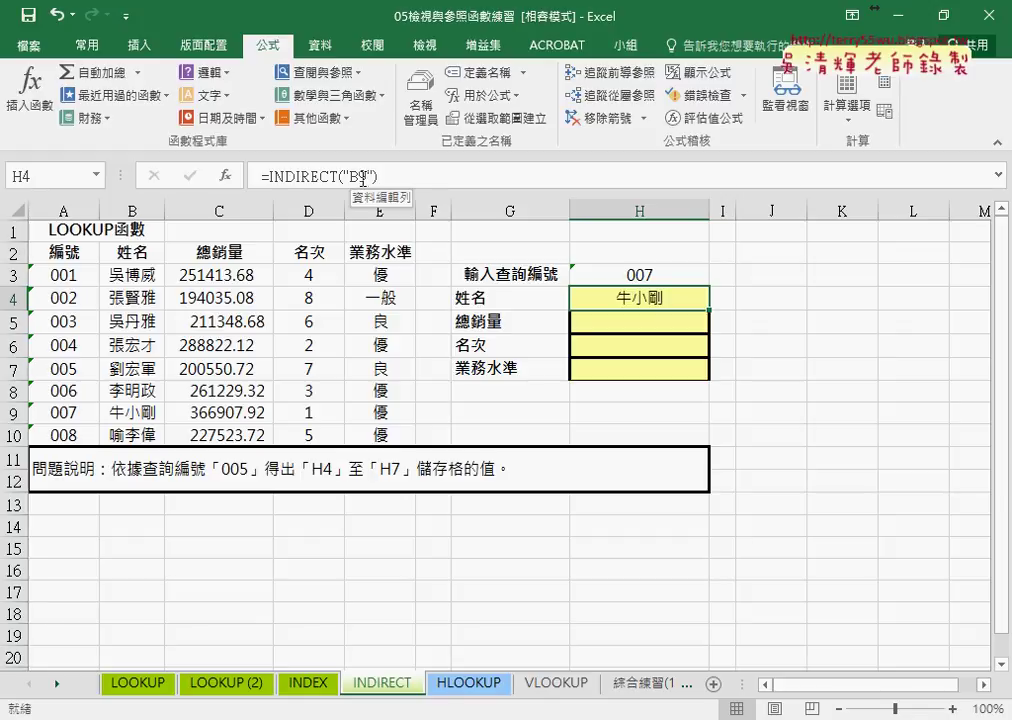
Step: Mark parts of H4's "B9" reference in the formula bar, then leave H4 unchanged
click(350, 177)
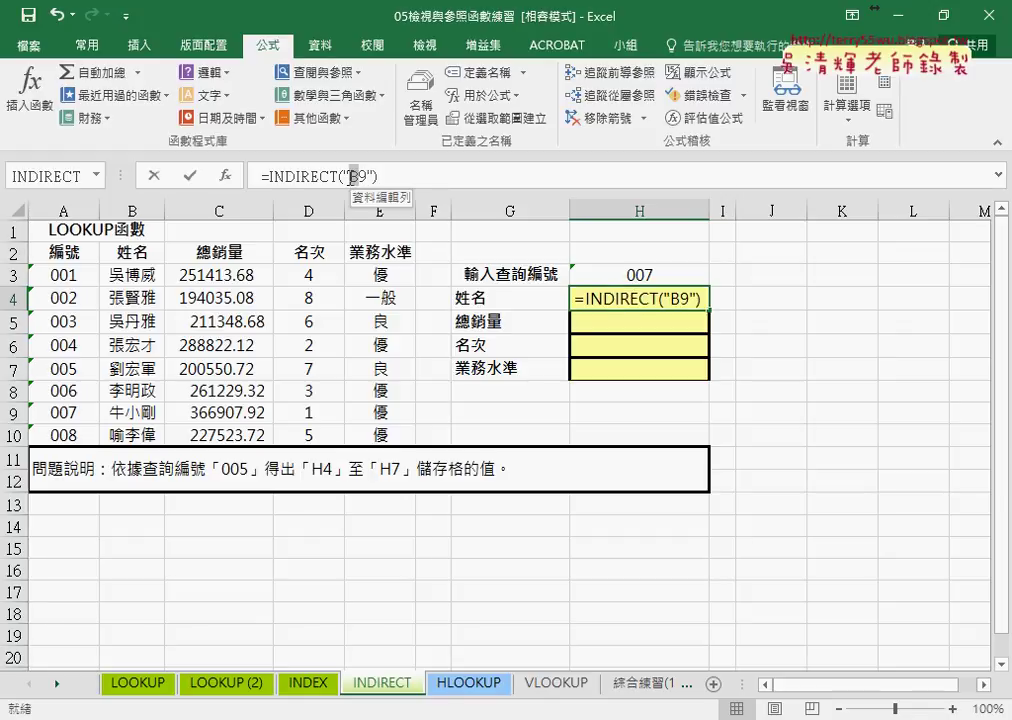
drag(348, 177, 357, 177)
click(315, 176)
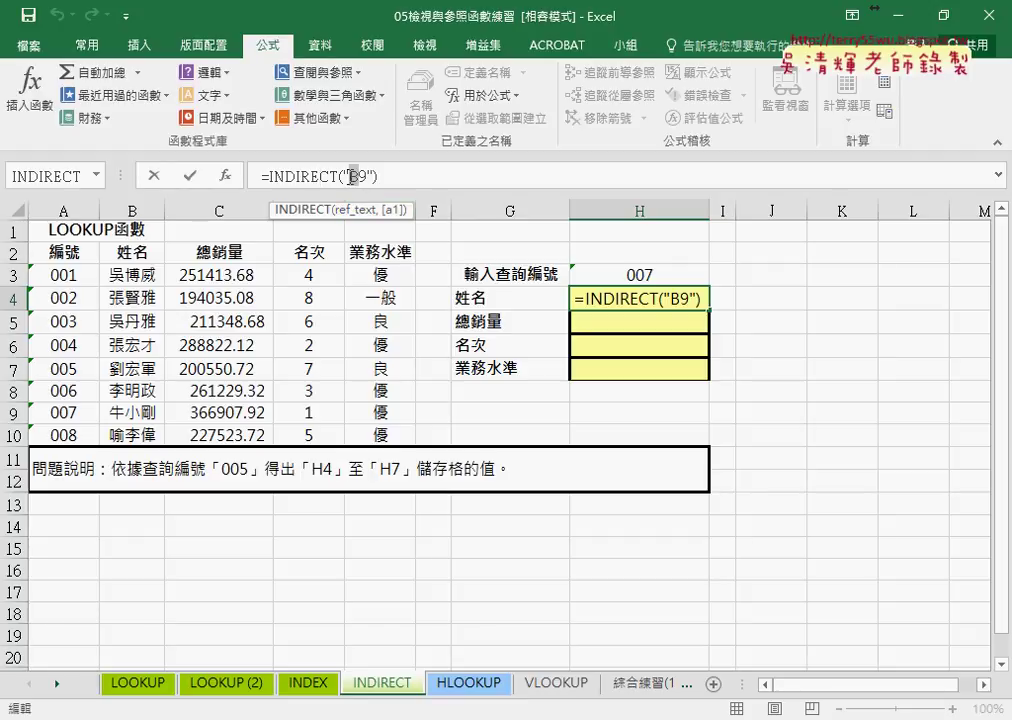
drag(345, 176, 368, 176)
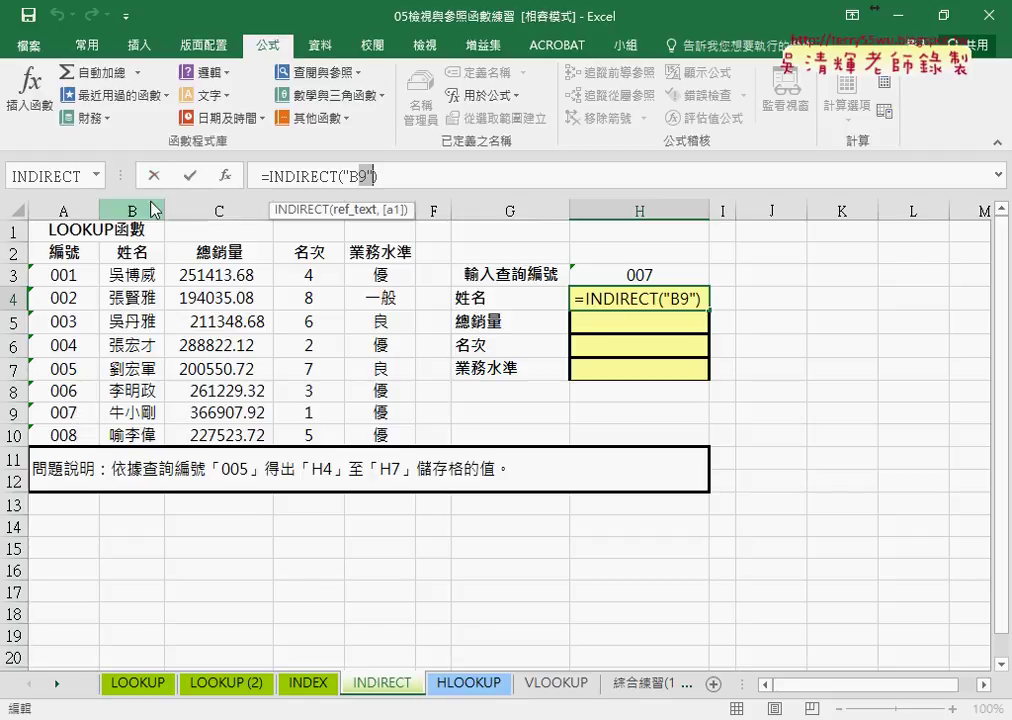
click(190, 175)
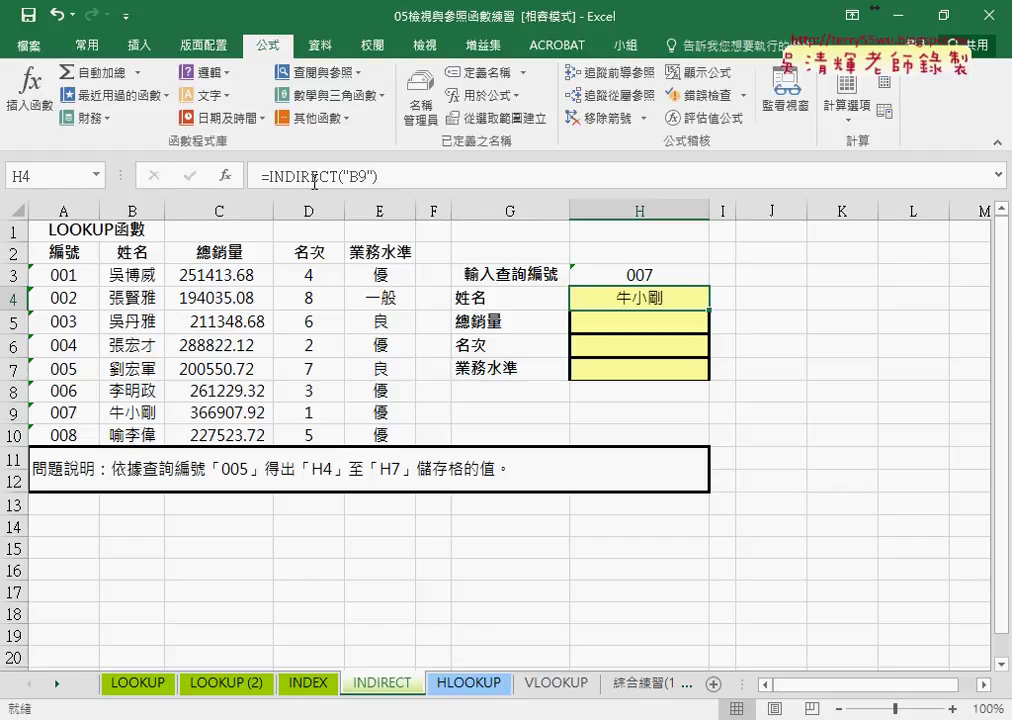
Step: In H4's INDIRECT Ref_text, replace the 9 with &H3+2
click(272, 176)
click(226, 175)
click(567, 447)
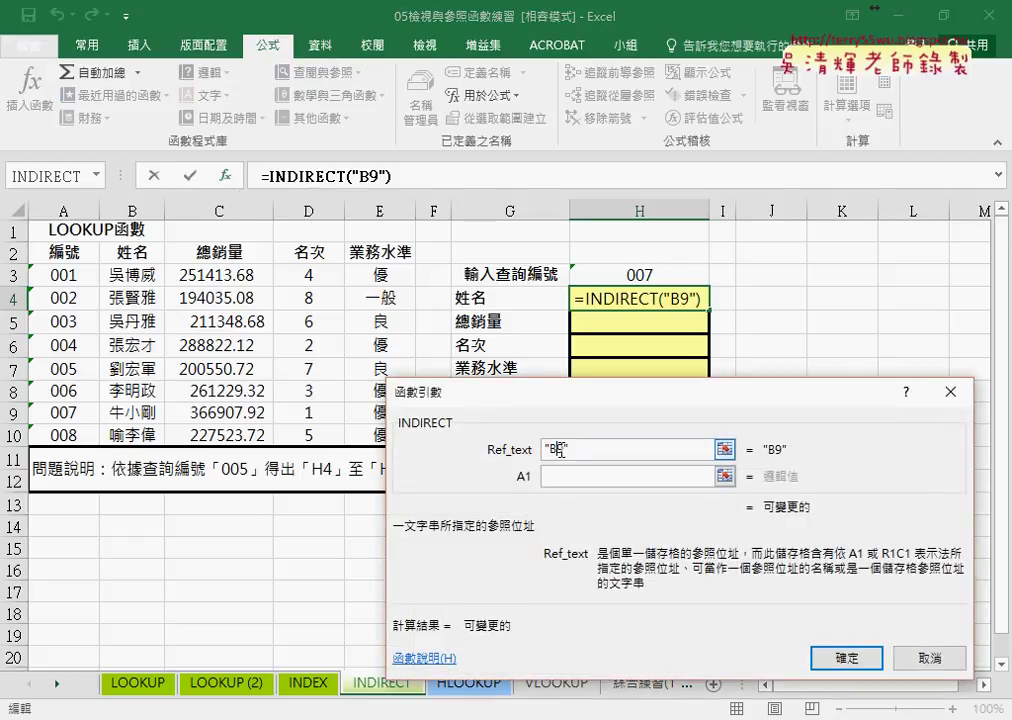
key(BackSpace)
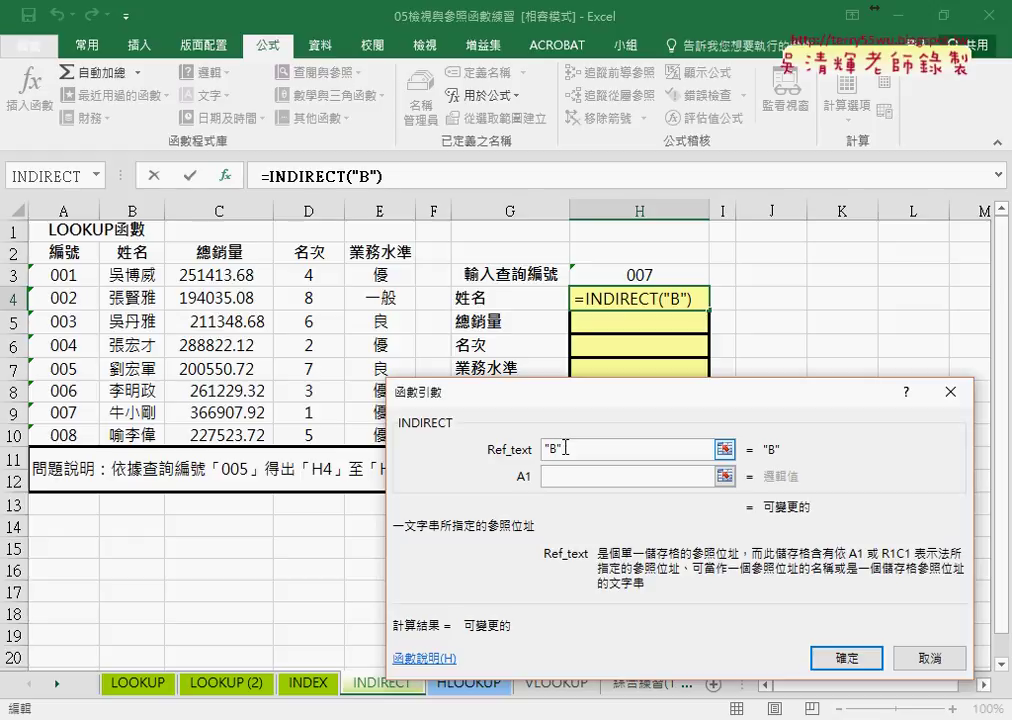
text(&)
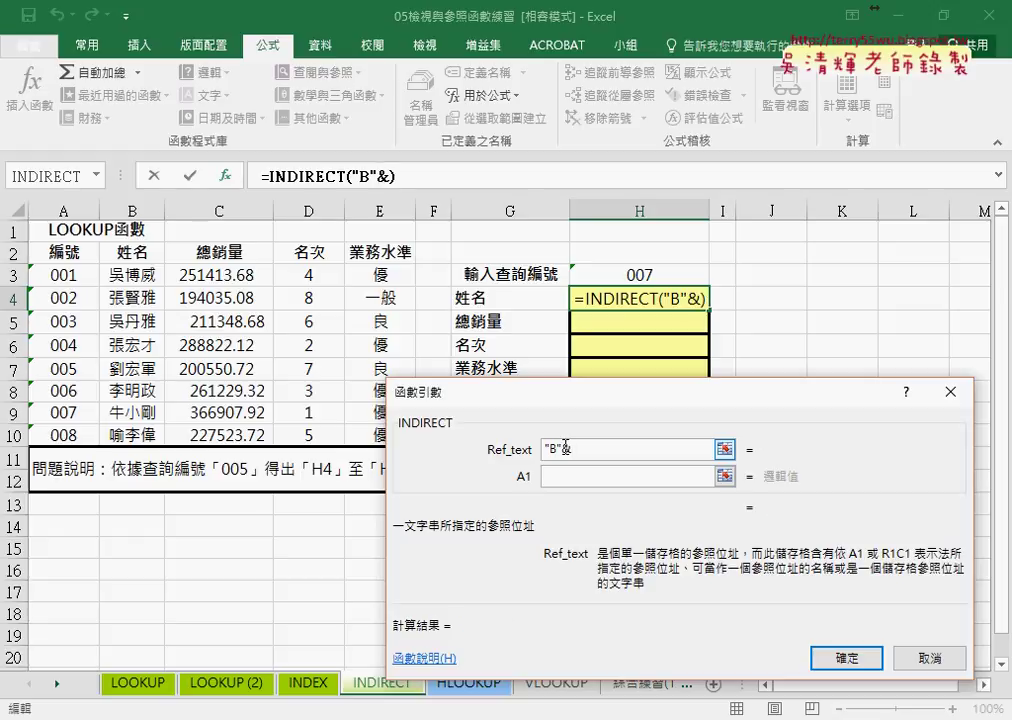
click(652, 275)
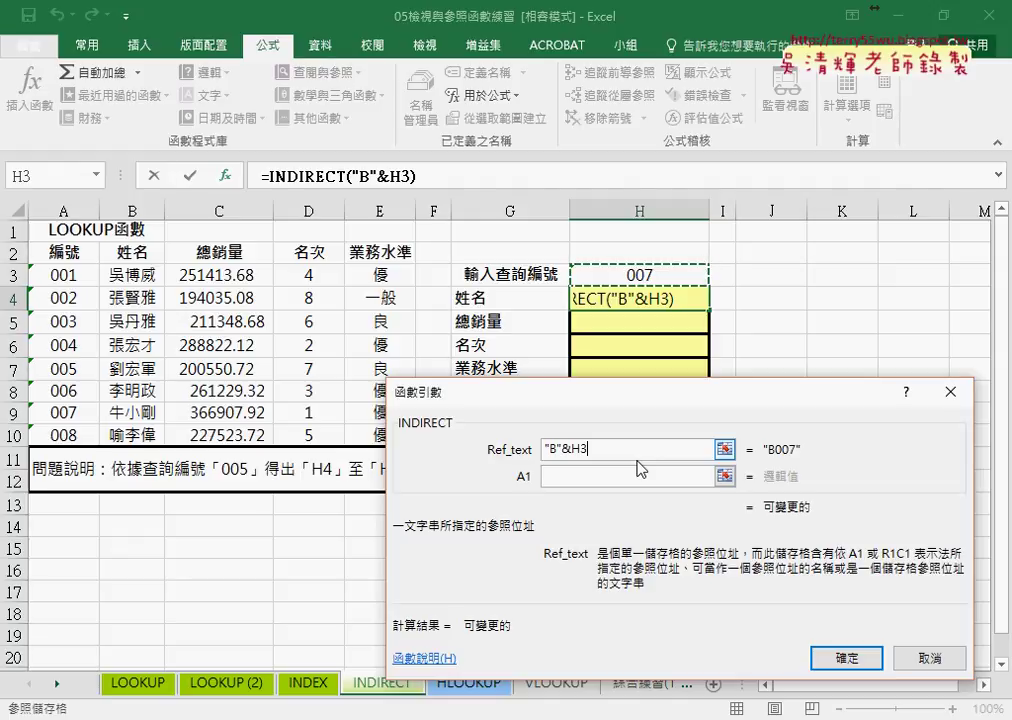
text(+2)
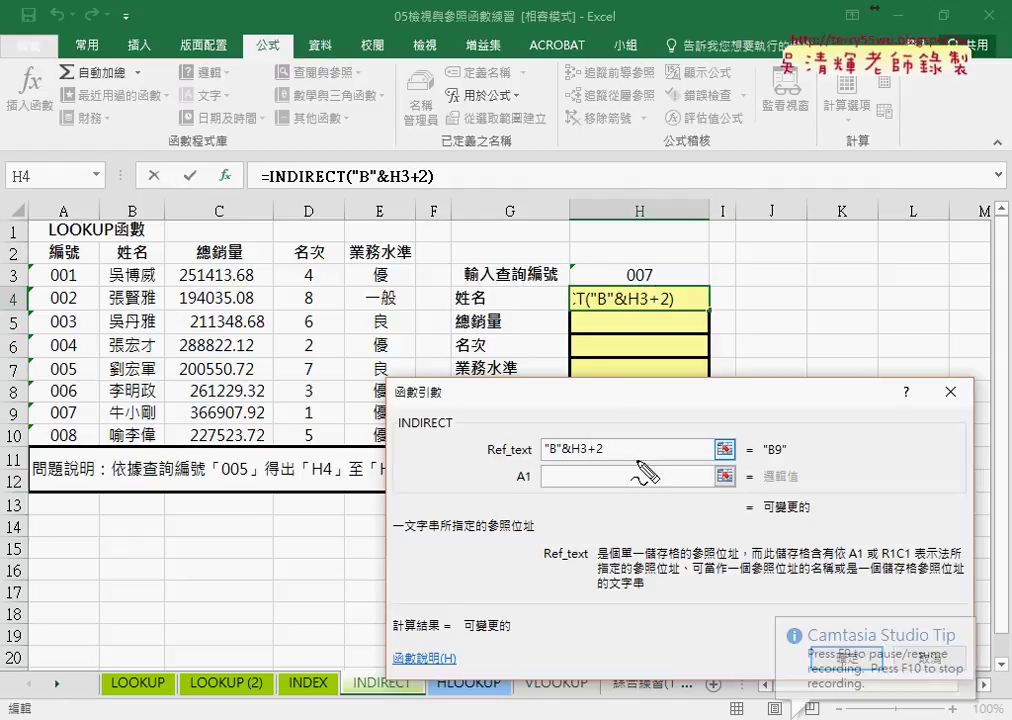
drag(777, 461, 785, 459)
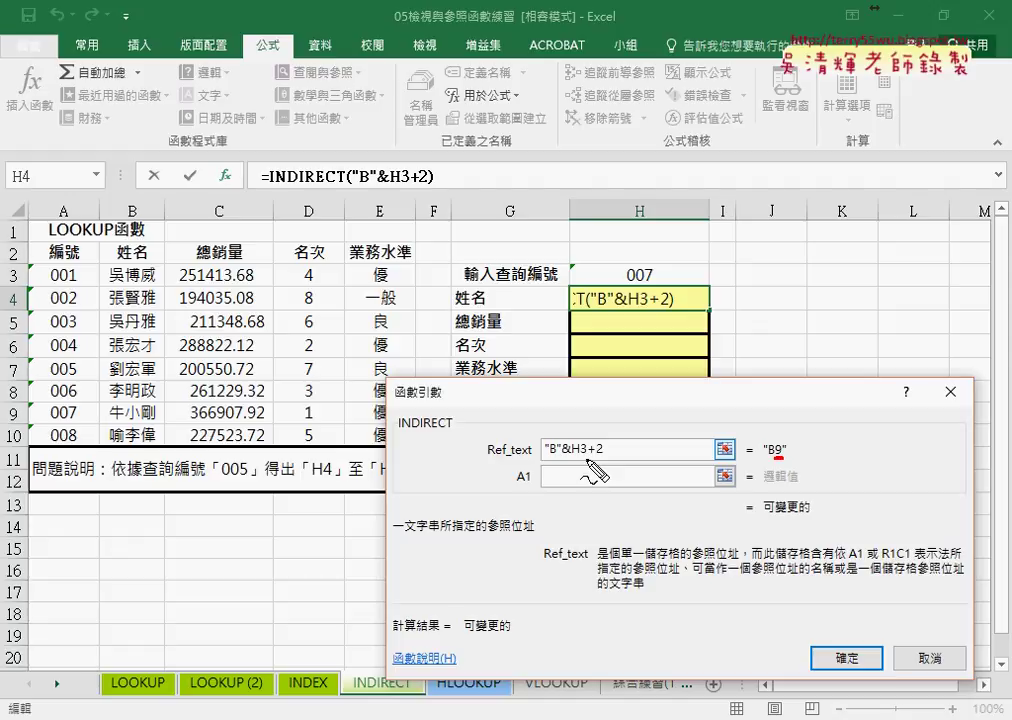
drag(573, 460, 586, 458)
drag(623, 285, 655, 286)
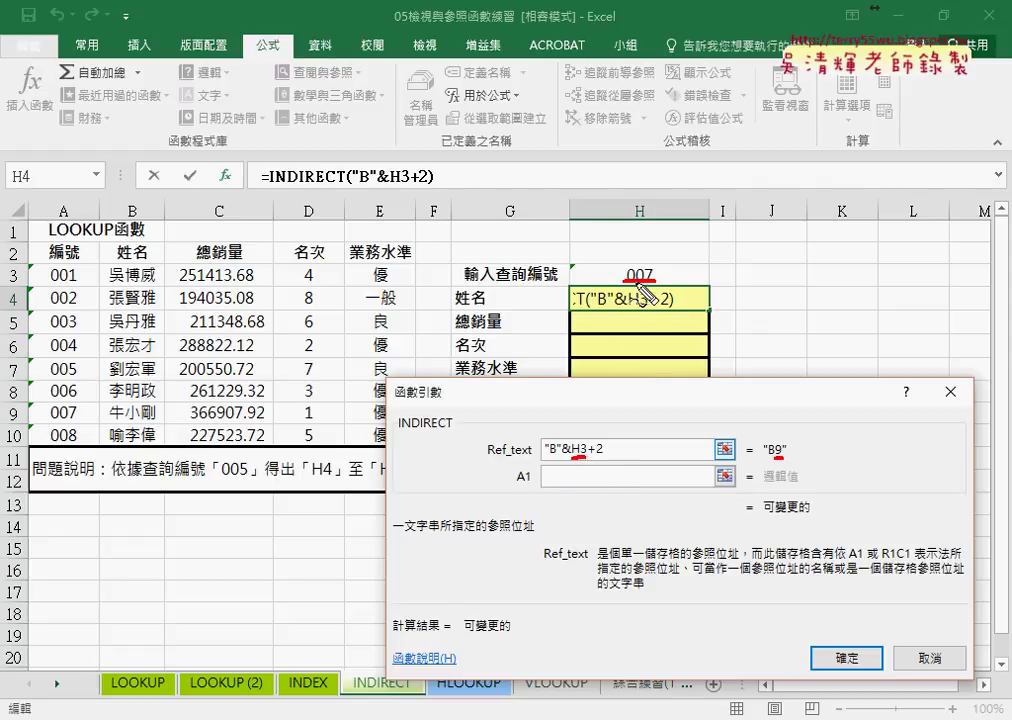
mouse_move(573, 401)
mouse_down()
mouse_move(588, 460)
mouse_move(604, 460)
mouse_up()
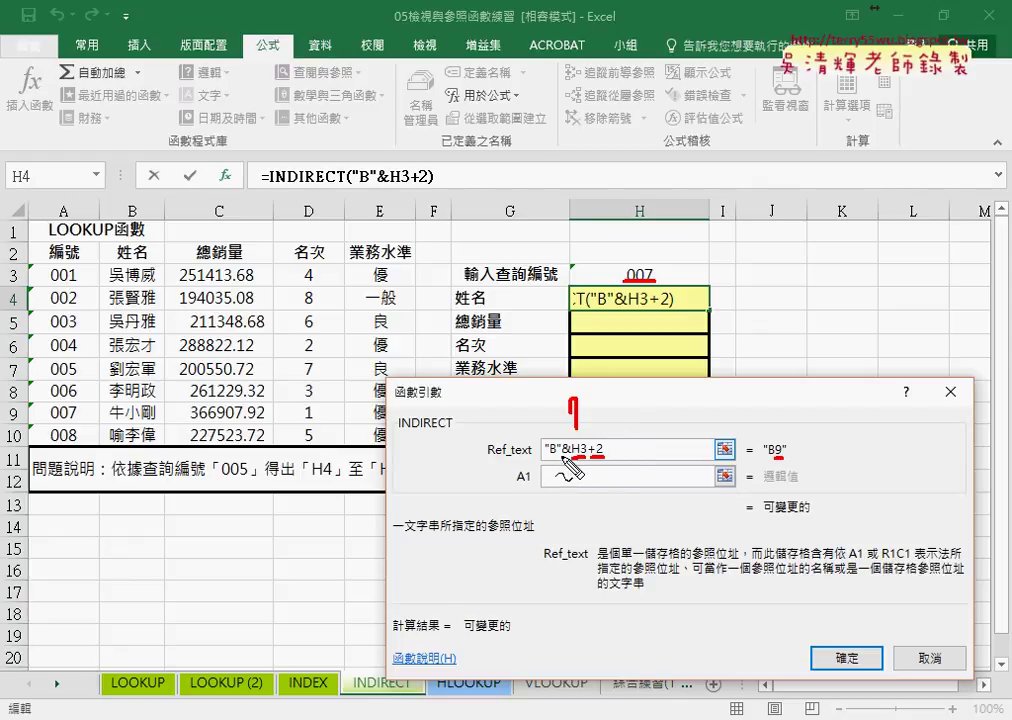
drag(558, 458, 568, 458)
mouse_move(580, 413)
mouse_down()
mouse_move(613, 424)
mouse_move(637, 406)
mouse_up()
mouse_move(621, 414)
mouse_down()
mouse_move(637, 414)
mouse_move(664, 455)
mouse_up()
drag(659, 373, 658, 385)
drag(665, 372, 680, 398)
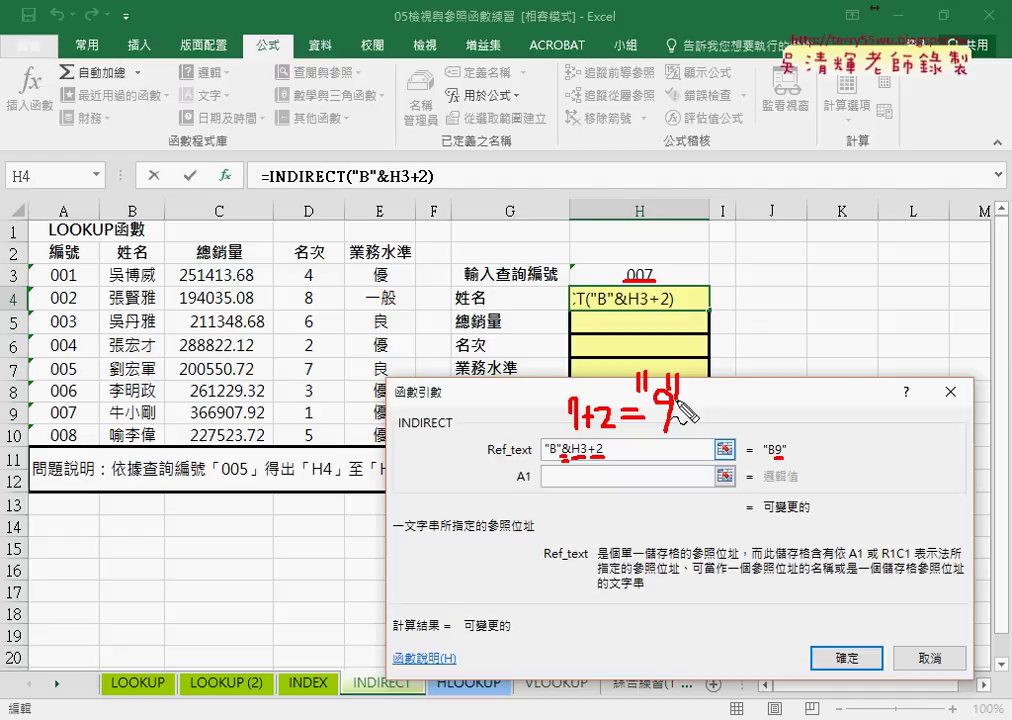
key(Escape)
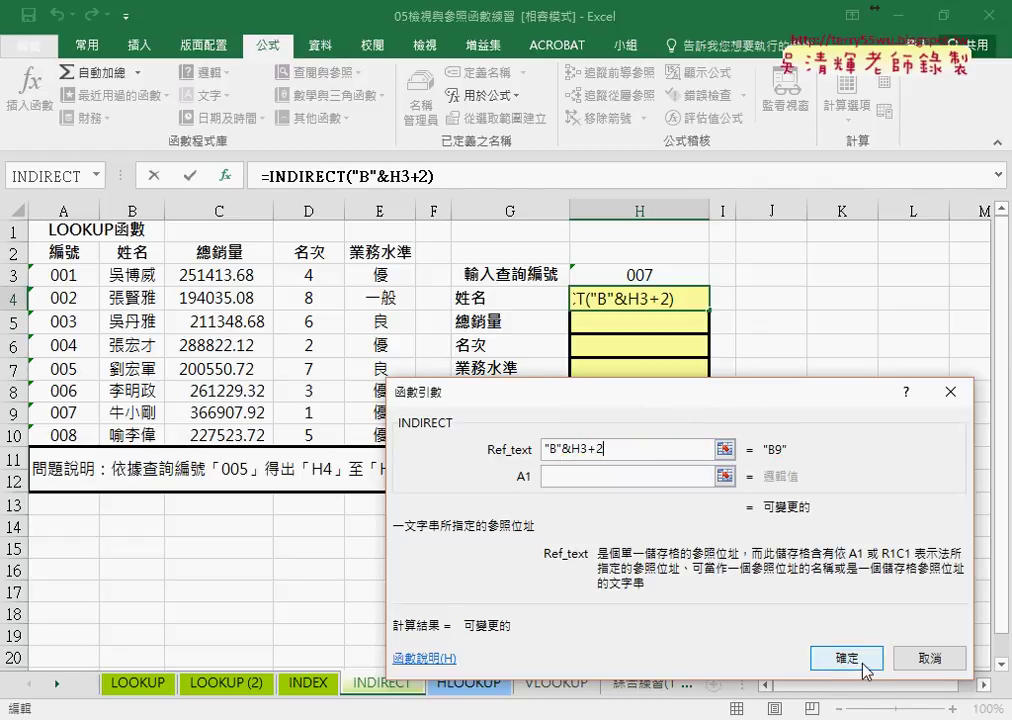
Step: Confirm H4's =INDIRECT("B"&H3+2), then test it with lookup numbers 001 and 002
click(866, 658)
click(670, 274)
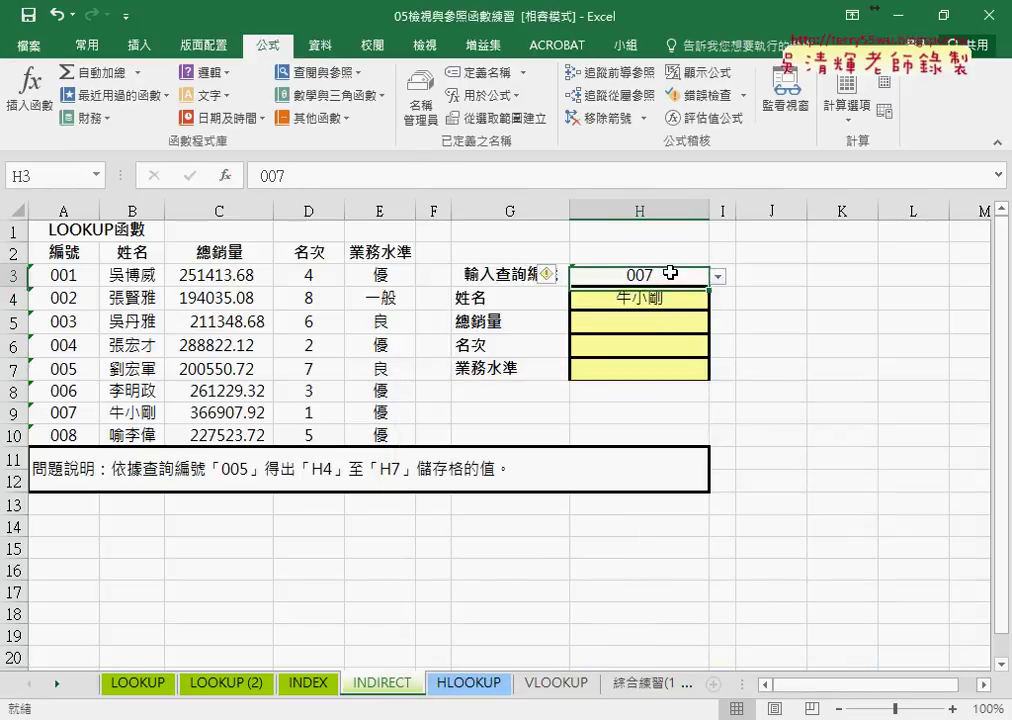
click(718, 276)
click(713, 297)
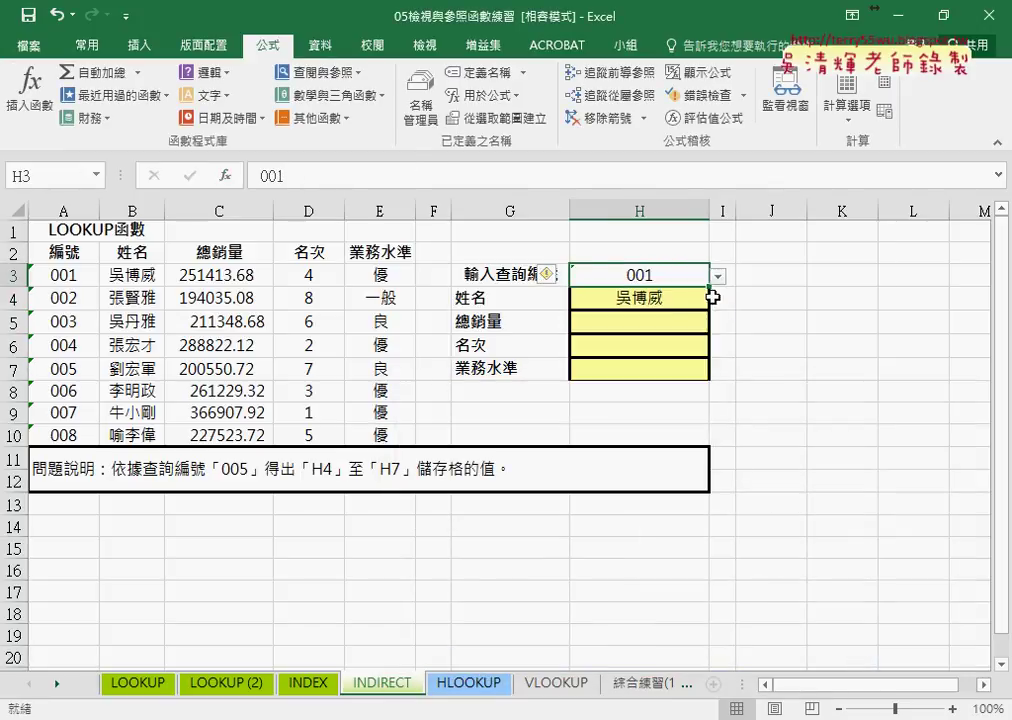
click(718, 276)
click(706, 310)
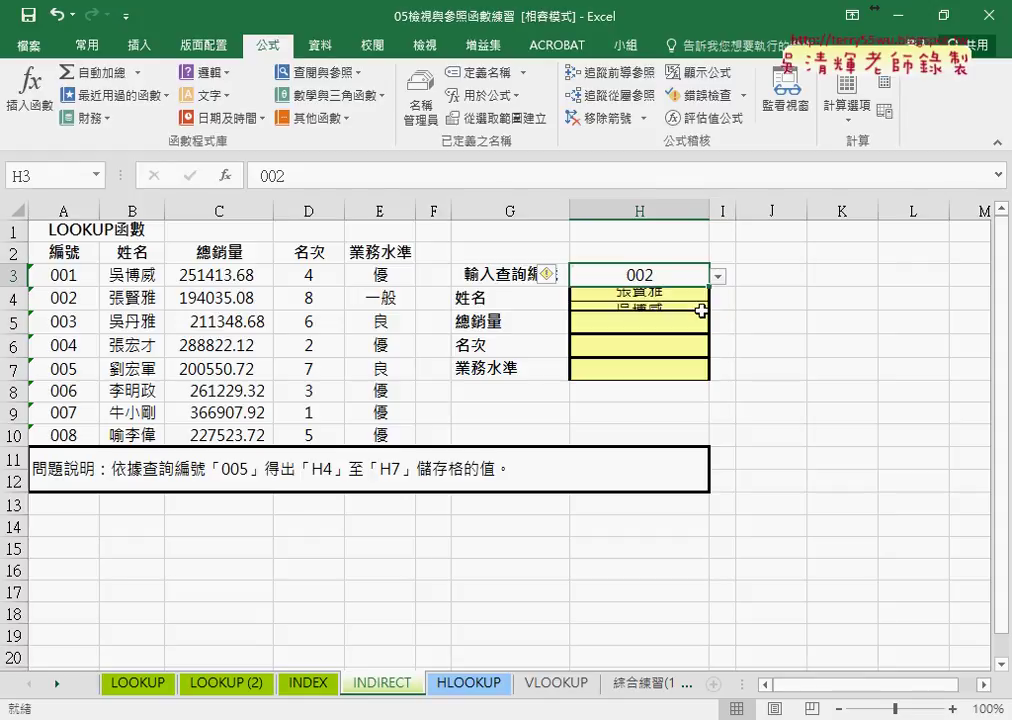
click(634, 302)
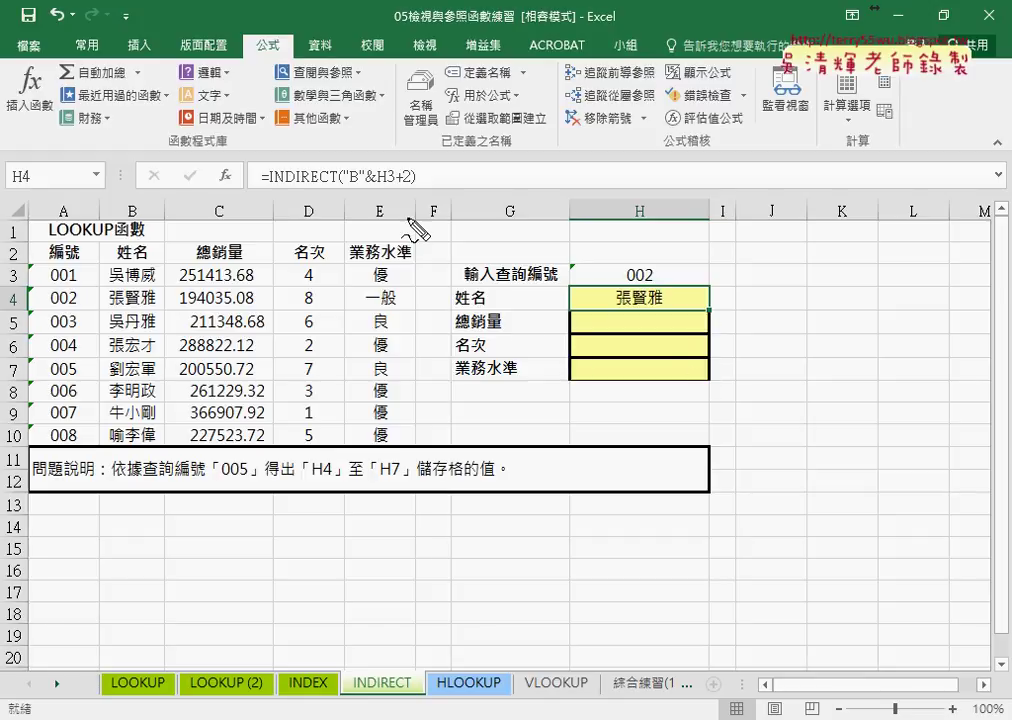
Step: Circle the column B and C headers for emphasis, then clear the annotations
mouse_move(126, 222)
mouse_down()
mouse_move(144, 214)
mouse_move(142, 230)
mouse_up()
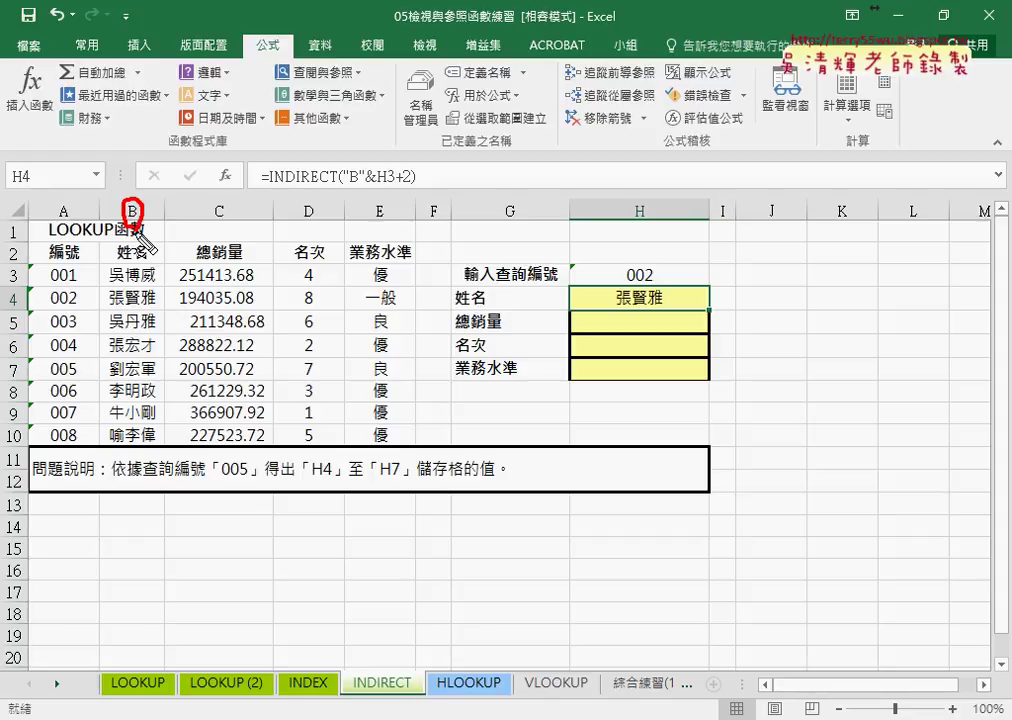
drag(228, 222, 226, 230)
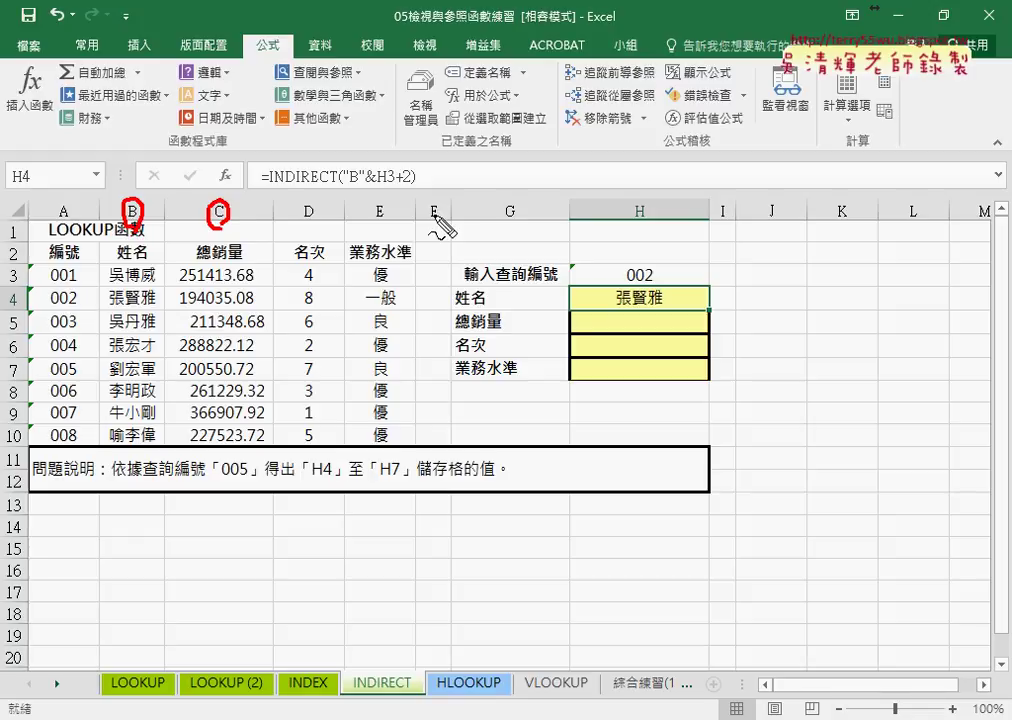
key(Escape)
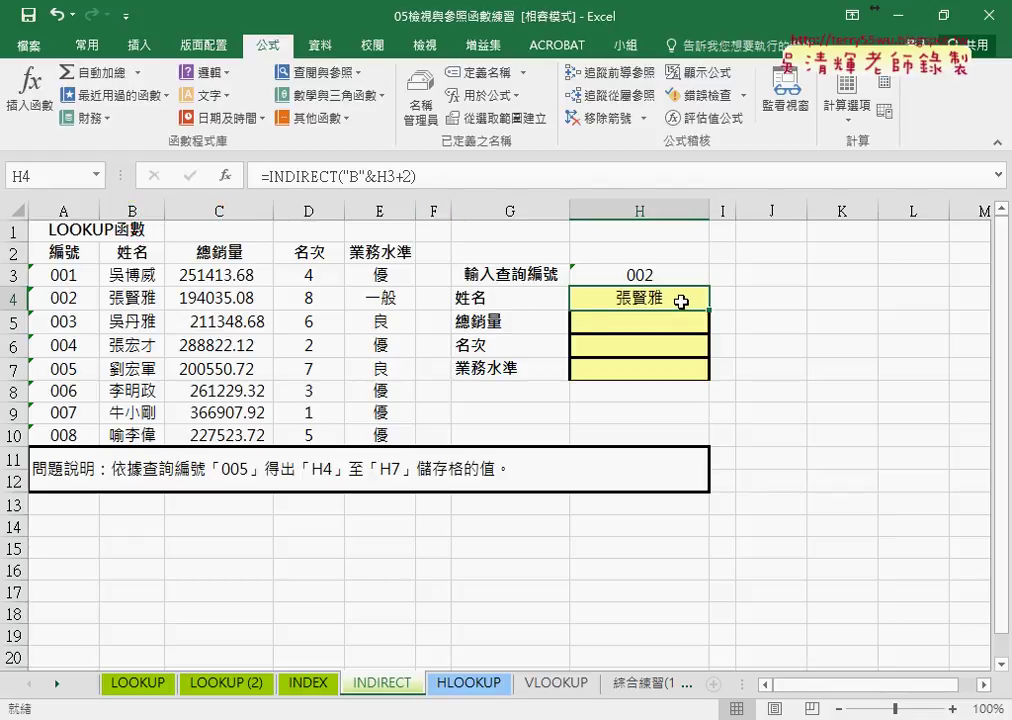
Step: Review H4's INDIRECT arguments, close the dialog without changes, and switch to Chrome
click(266, 176)
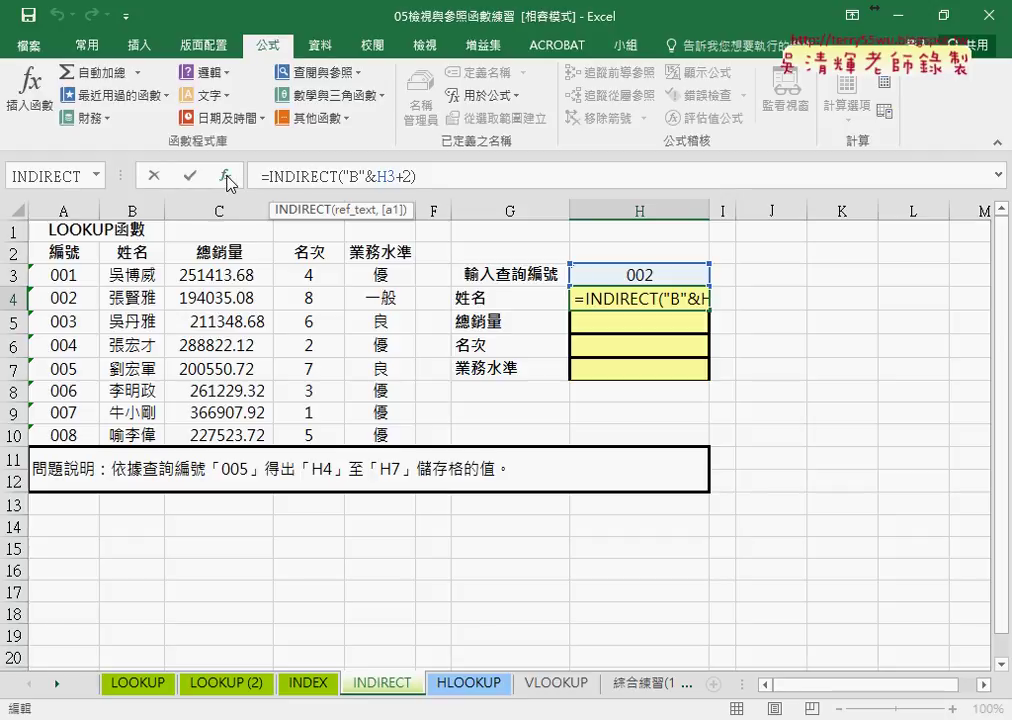
click(227, 177)
click(550, 449)
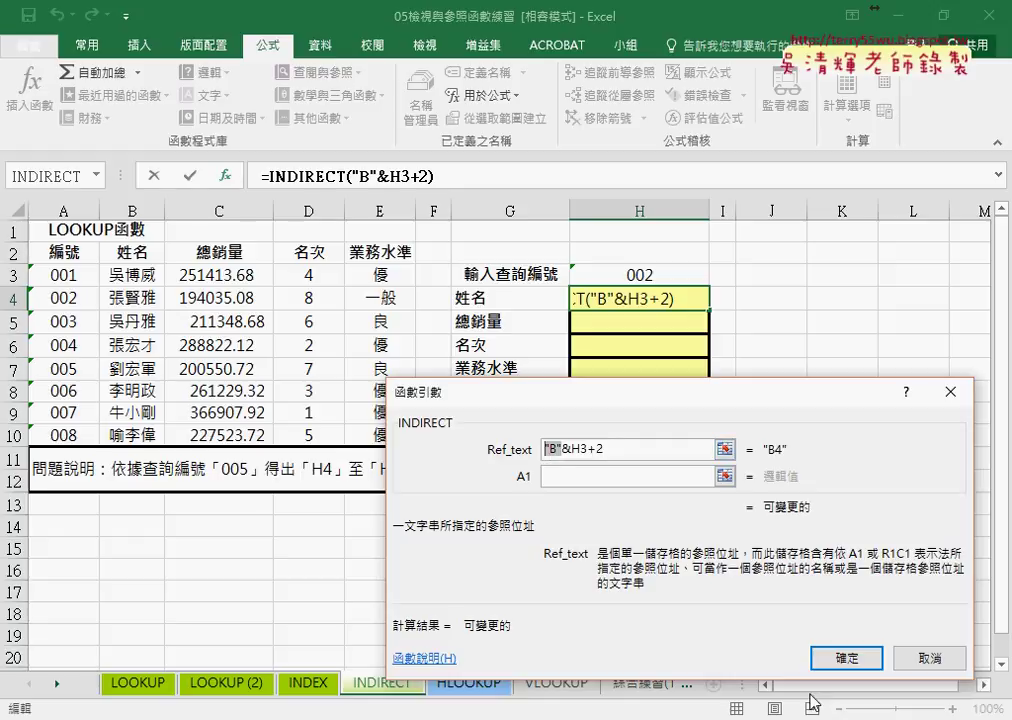
click(925, 657)
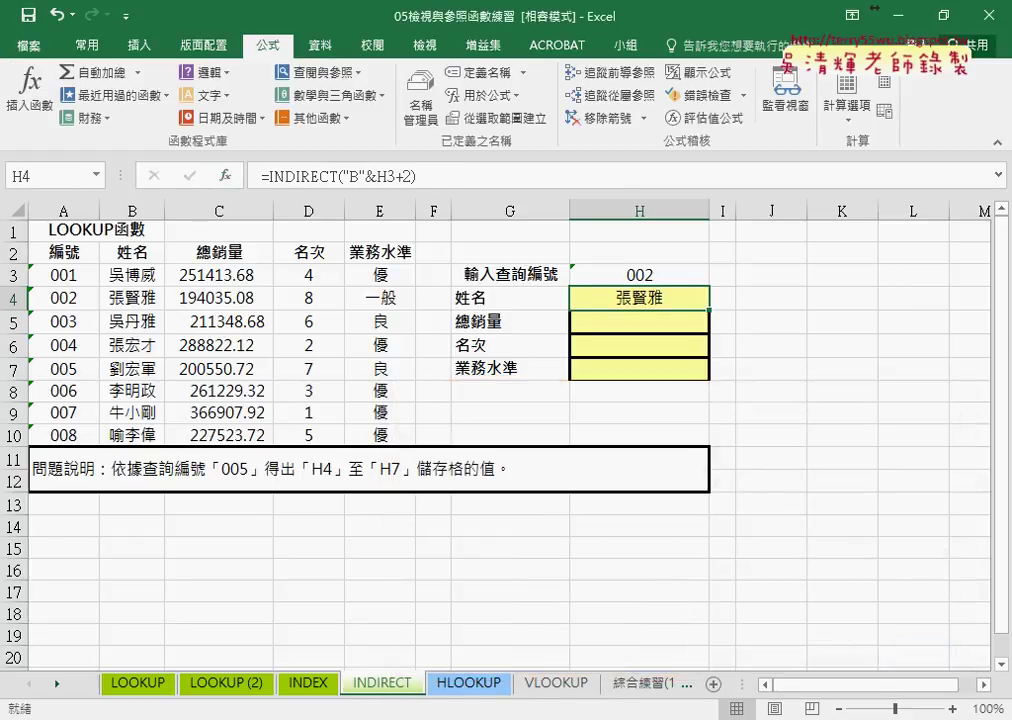
click(268, 630)
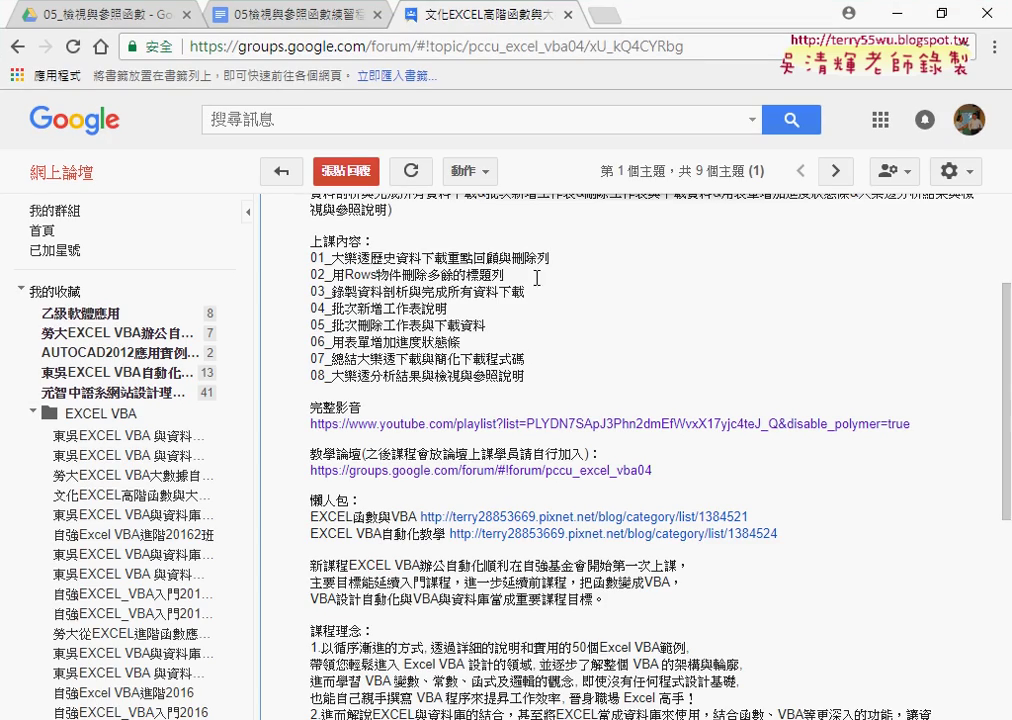
Step: View the ASCII table in the 05檢視與參照函數練習程式碼 document, then minimize Chrome
click(280, 25)
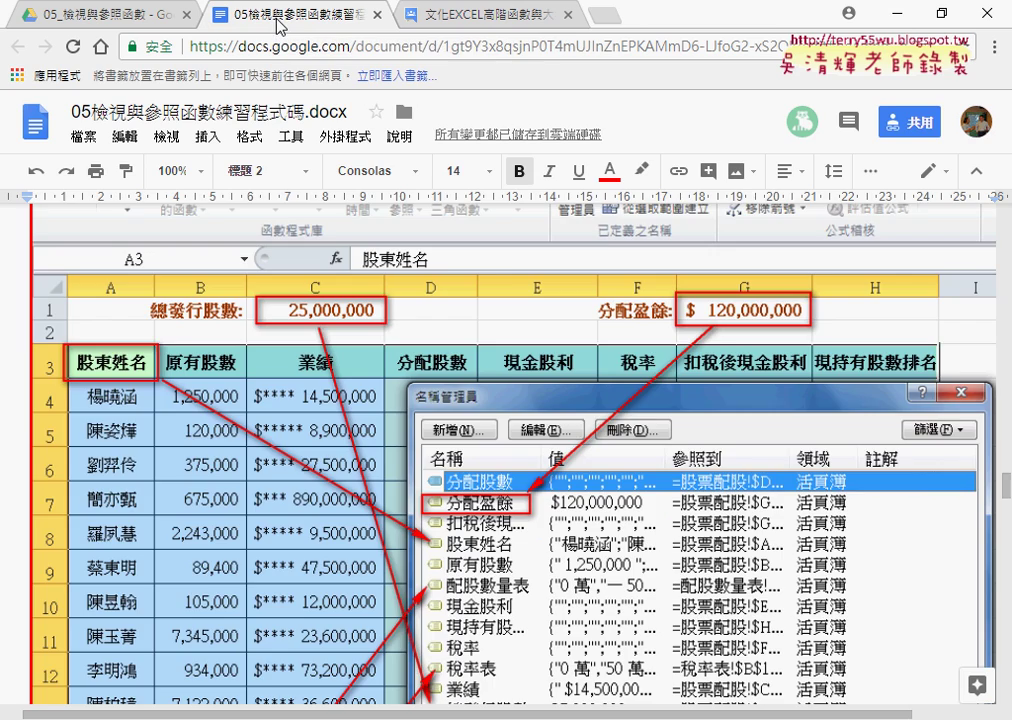
scroll(501, 278, up, 10)
scroll(501, 278, up, 10)
scroll(501, 278, up, 10)
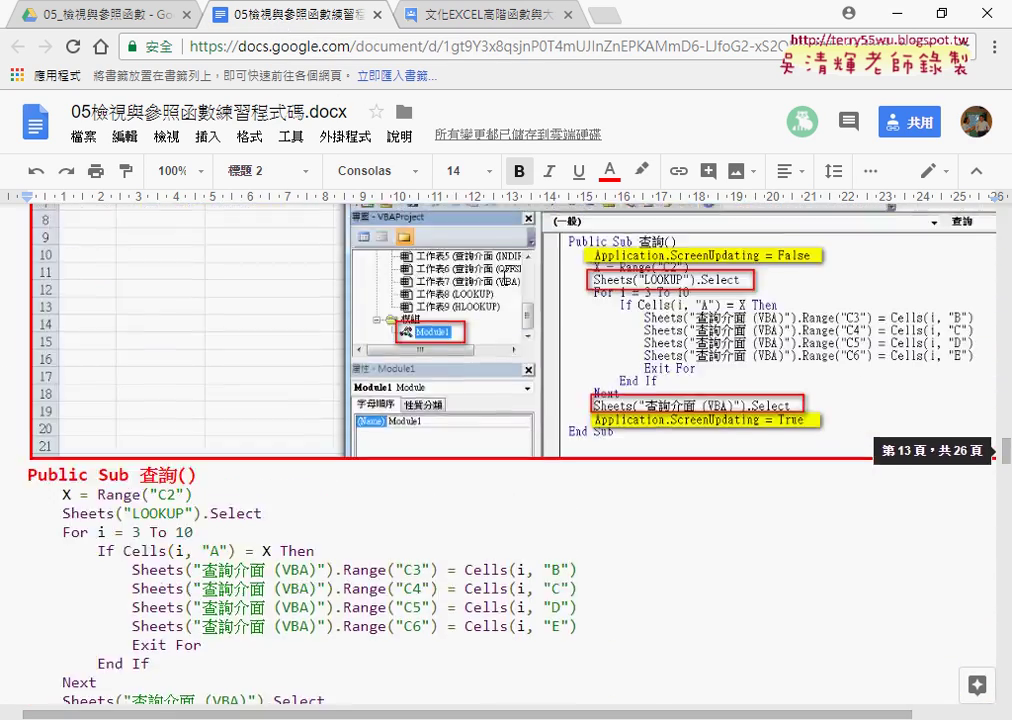
scroll(502, 277, up, 5)
scroll(502, 277, up, 3)
scroll(502, 277, up, 3)
scroll(502, 277, up, 2)
scroll(502, 277, up, 3)
scroll(502, 277, up, 5)
scroll(502, 277, up, 2)
scroll(480, 278, down, 1)
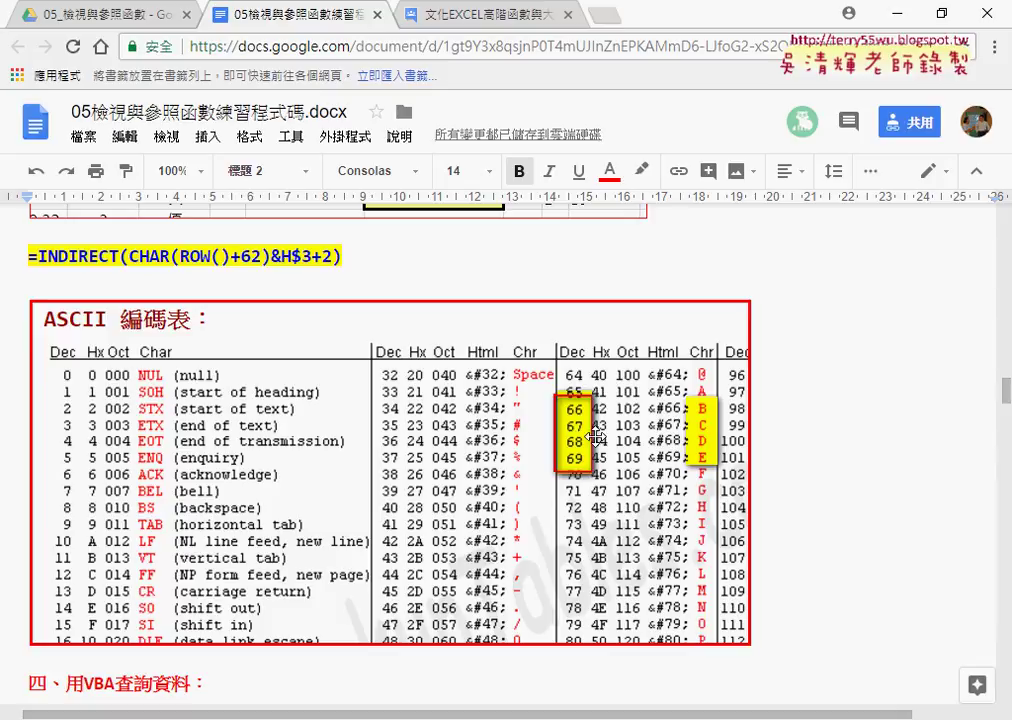
click(895, 13)
Step: Start a CHAR function from the 文字 category in J4 with Number 62+row()
click(773, 293)
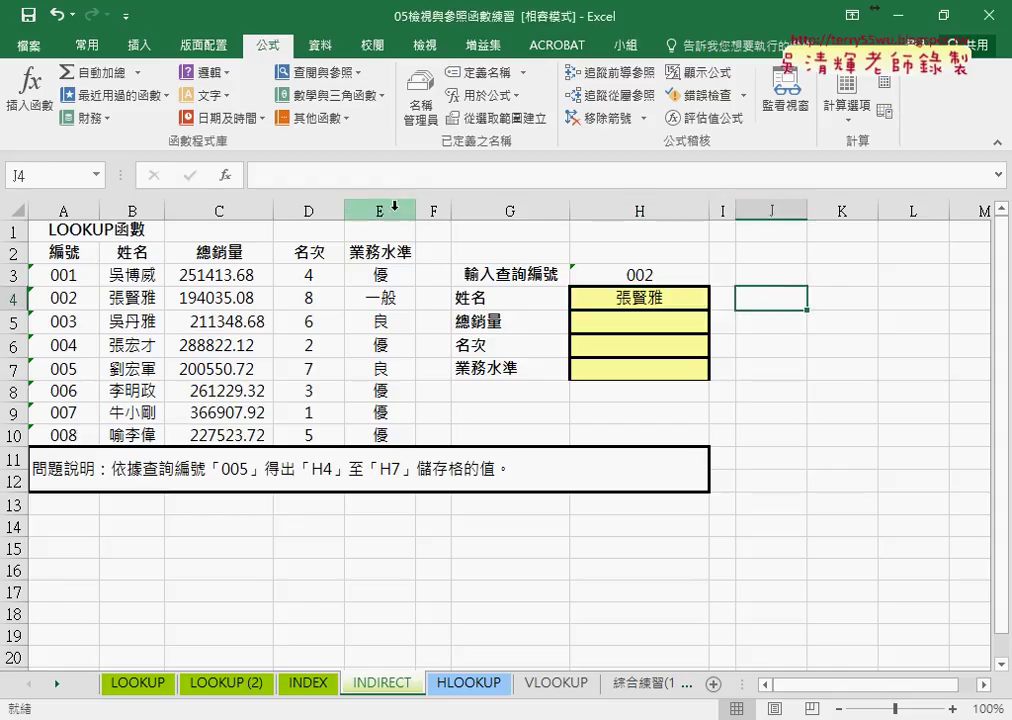
click(225, 175)
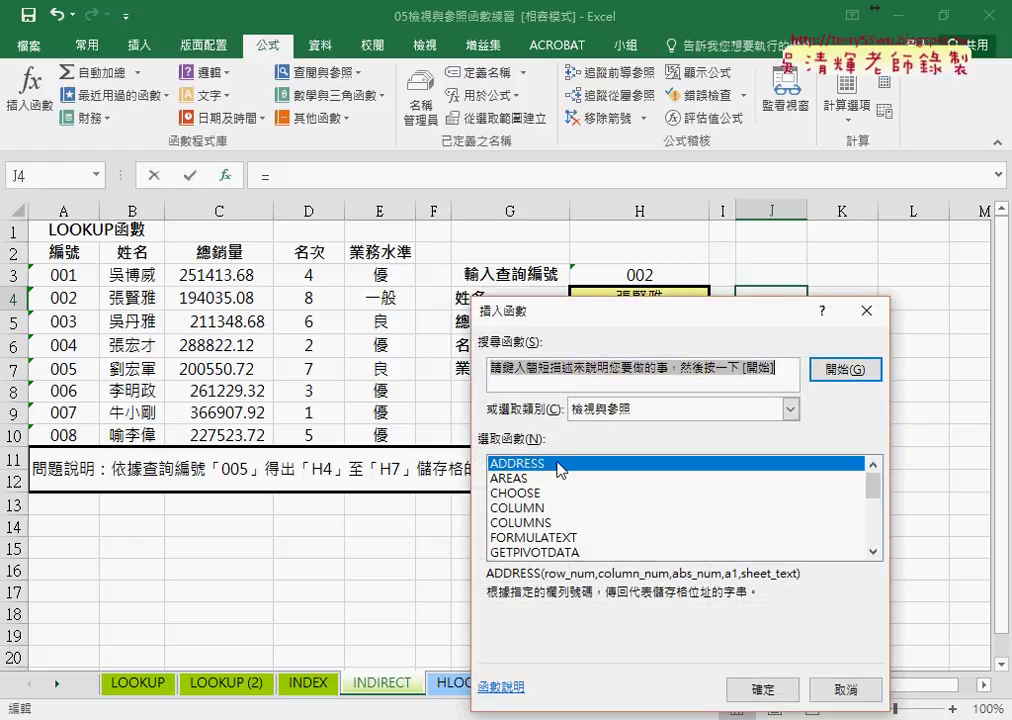
click(620, 409)
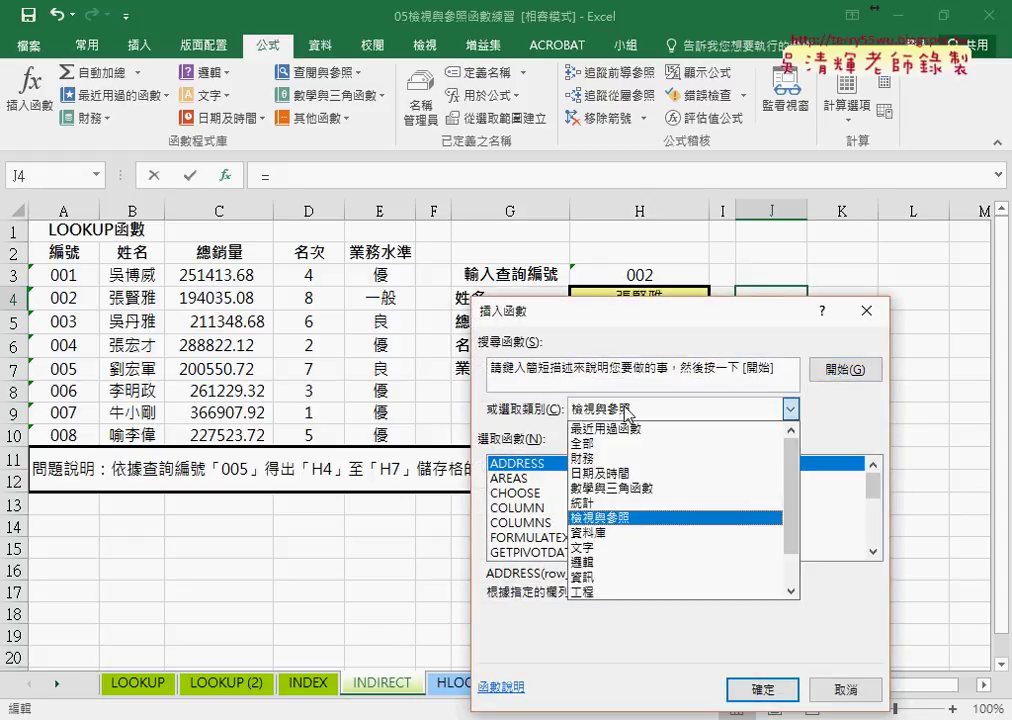
click(621, 547)
double_click(519, 510)
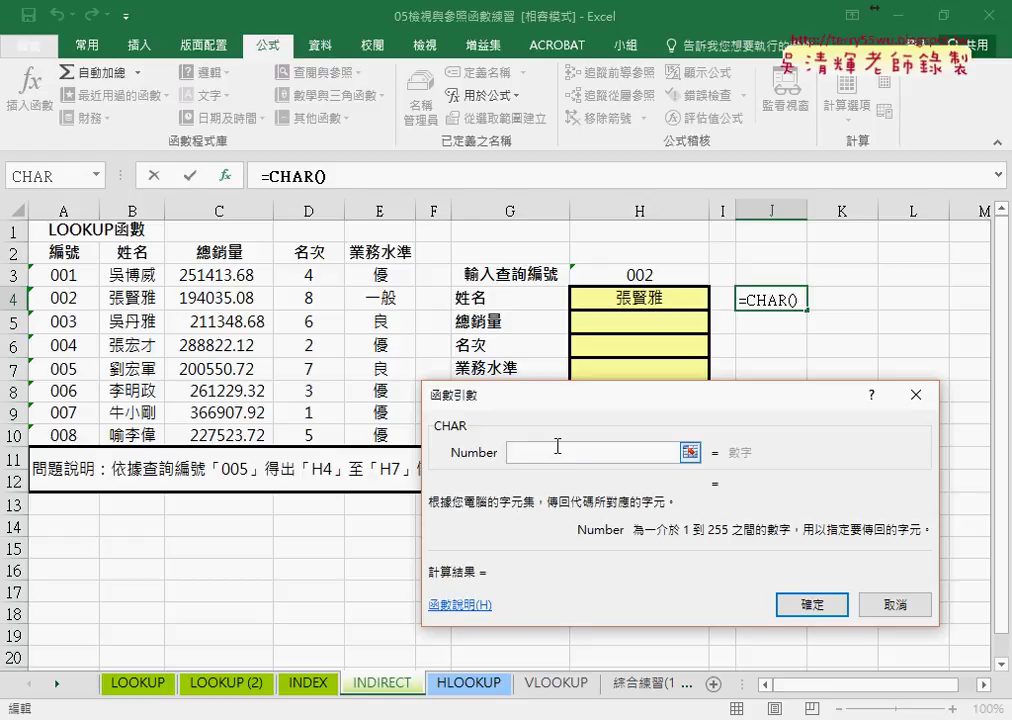
text(62)
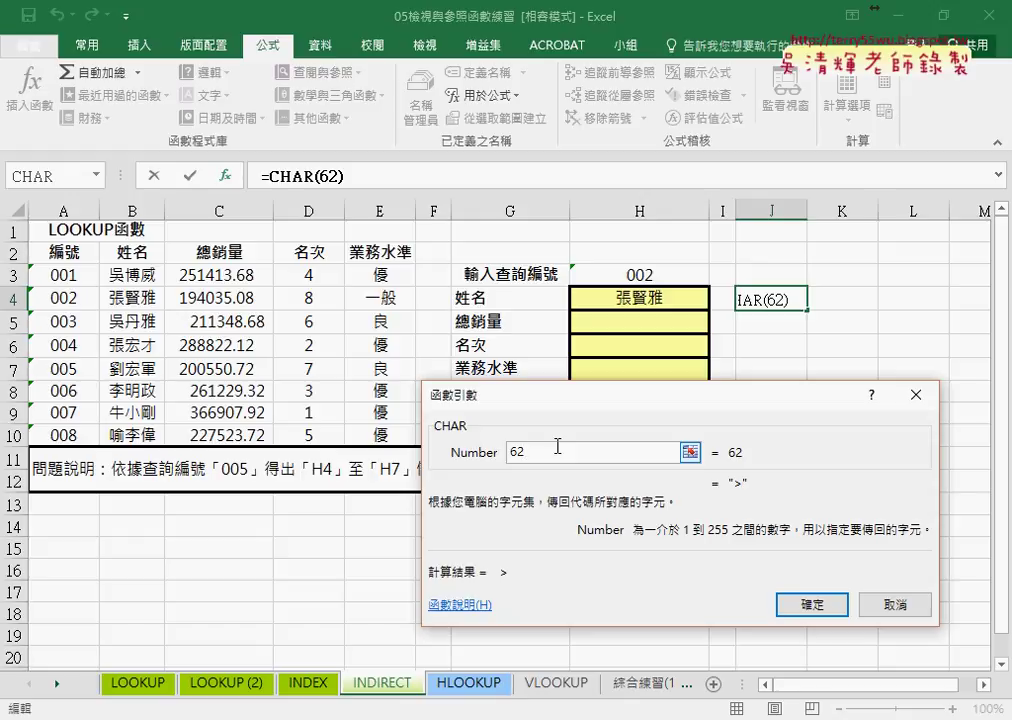
text(+row())
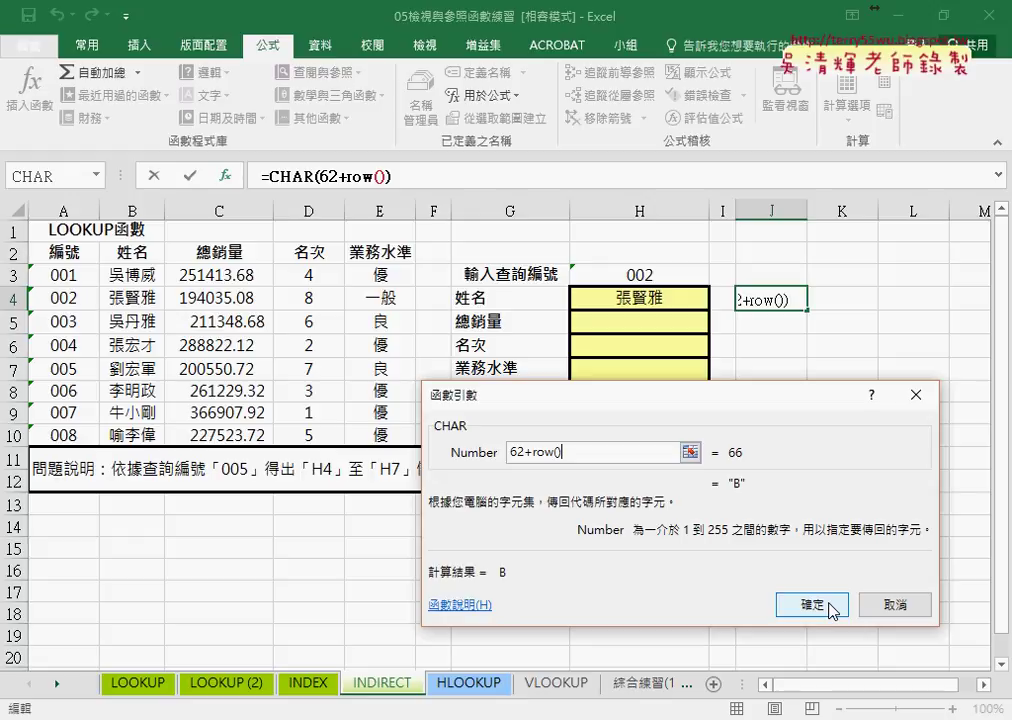
click(832, 608)
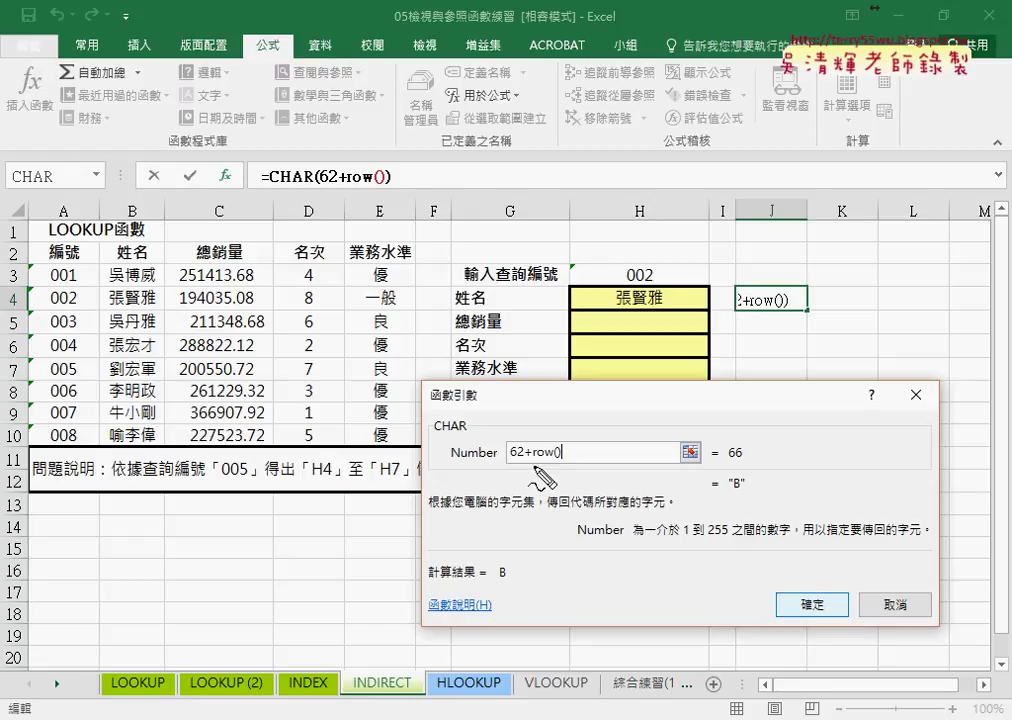
Step: Annotate the rows below J4 with +1 and underline the 66 preview, then clear the marks
drag(802, 302, 806, 358)
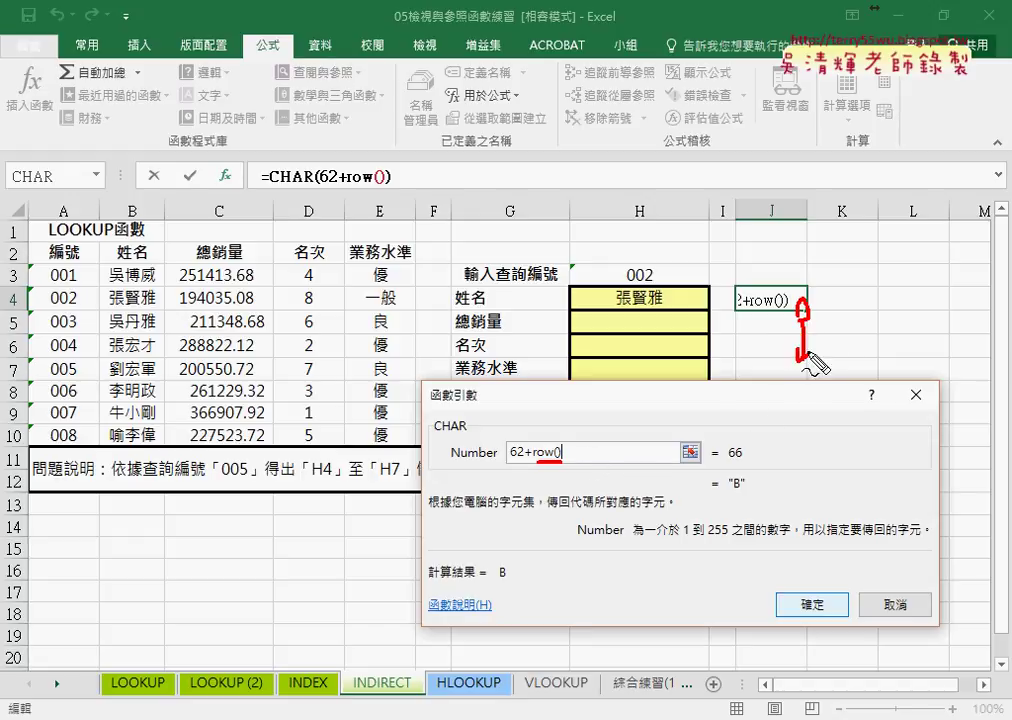
drag(812, 320, 828, 320)
mouse_move(820, 310)
mouse_down()
mouse_move(820, 332)
mouse_move(838, 355)
mouse_up()
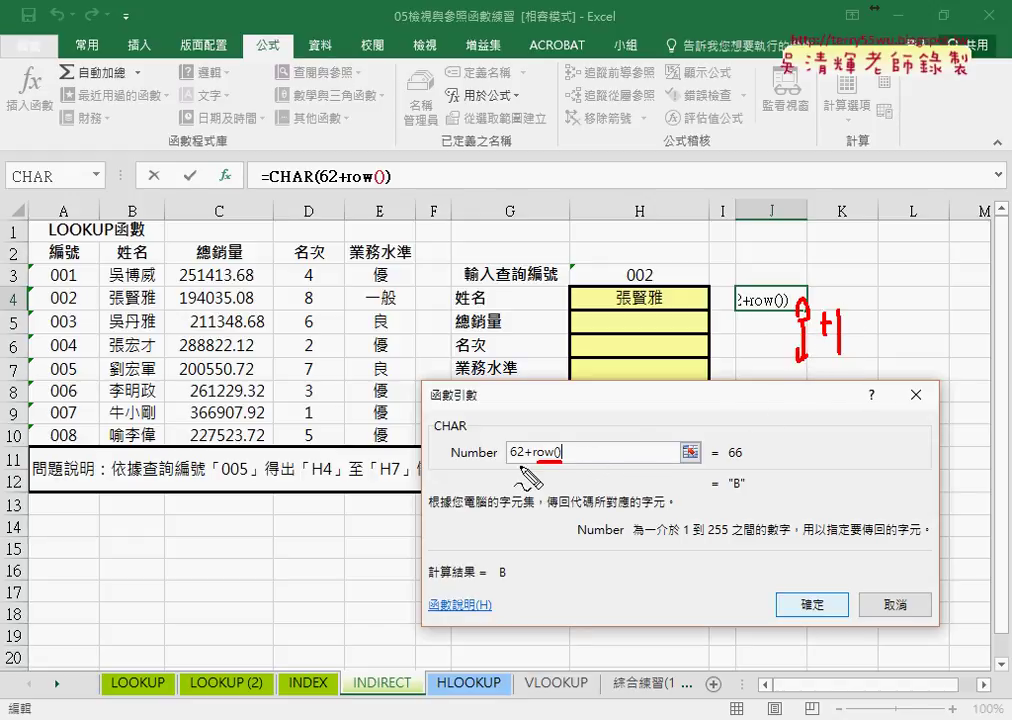
mouse_move(728, 458)
mouse_down()
mouse_move(743, 459)
mouse_move(744, 490)
mouse_up()
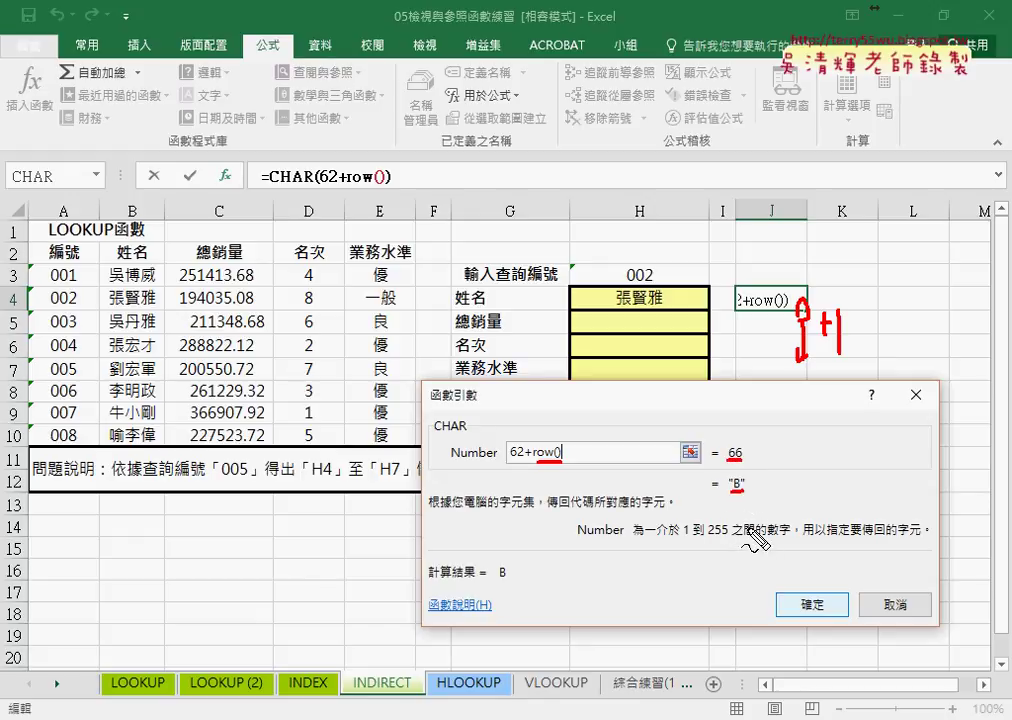
key(Escape)
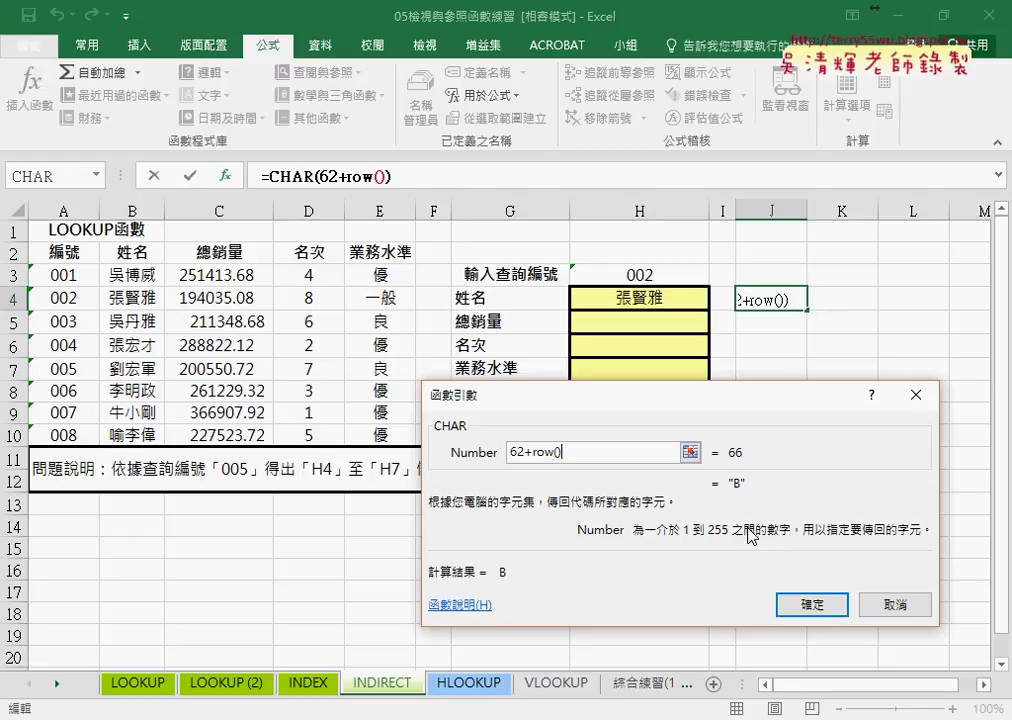
Step: Confirm =CHAR(62+ROW()) in J4, fill it to J7, and select that expression in the formula bar
click(835, 604)
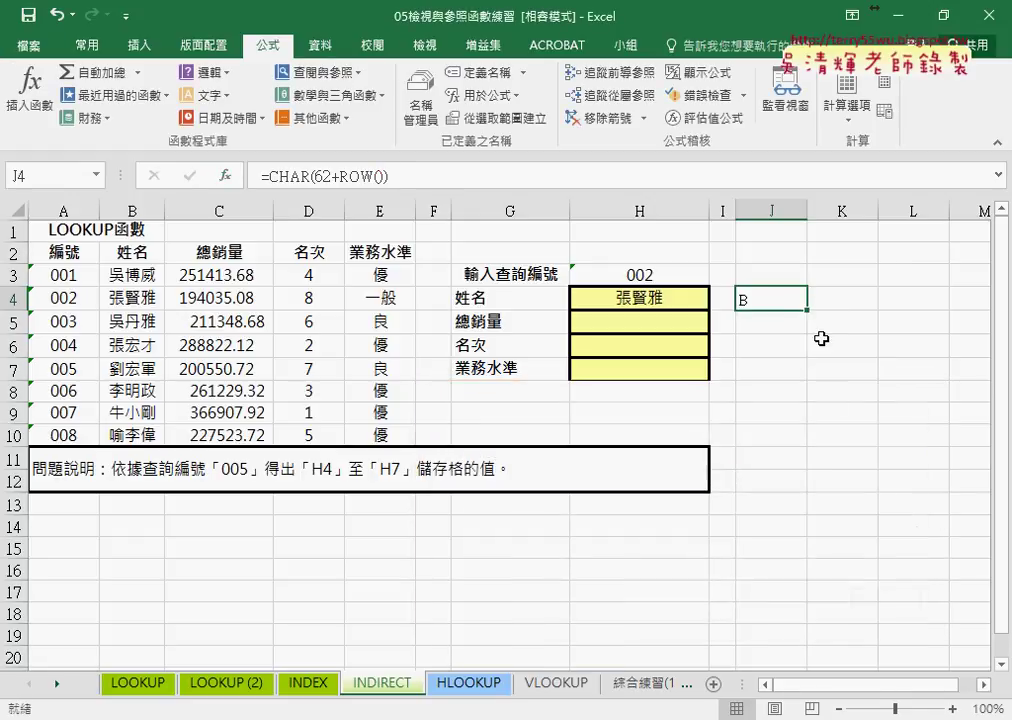
drag(808, 311, 808, 383)
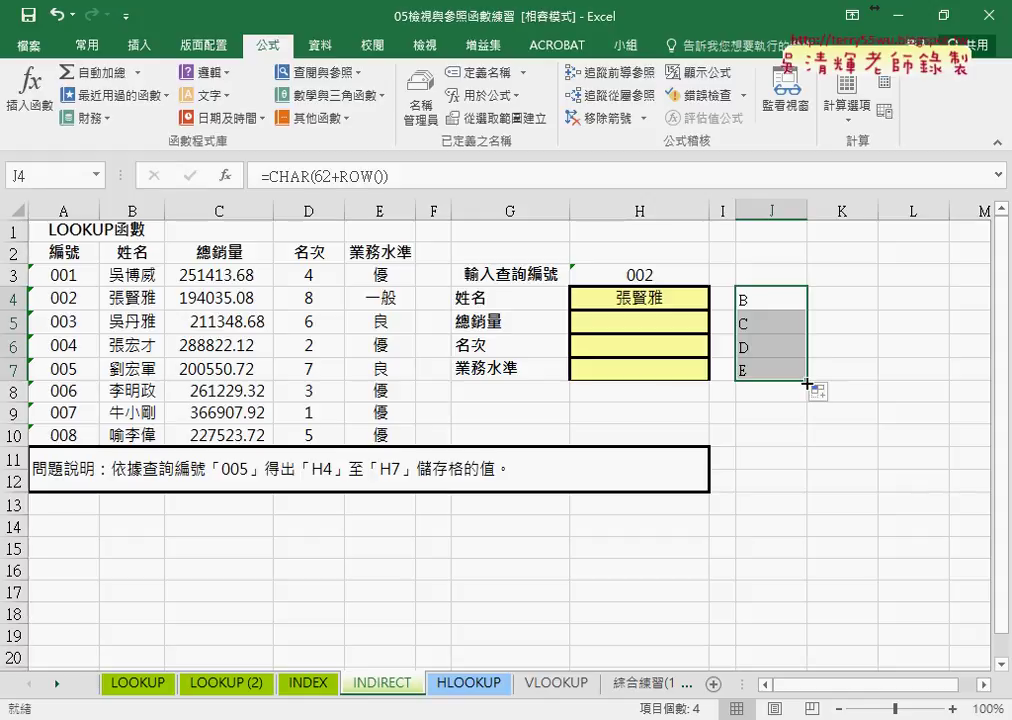
click(775, 298)
drag(388, 177, 268, 177)
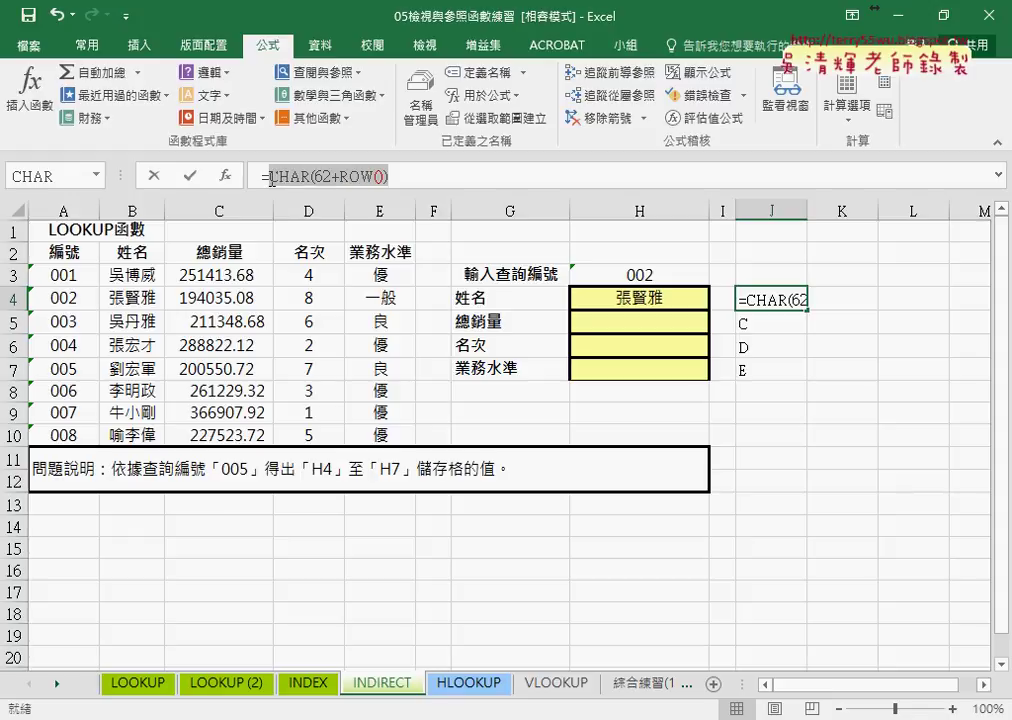
right_click(312, 180)
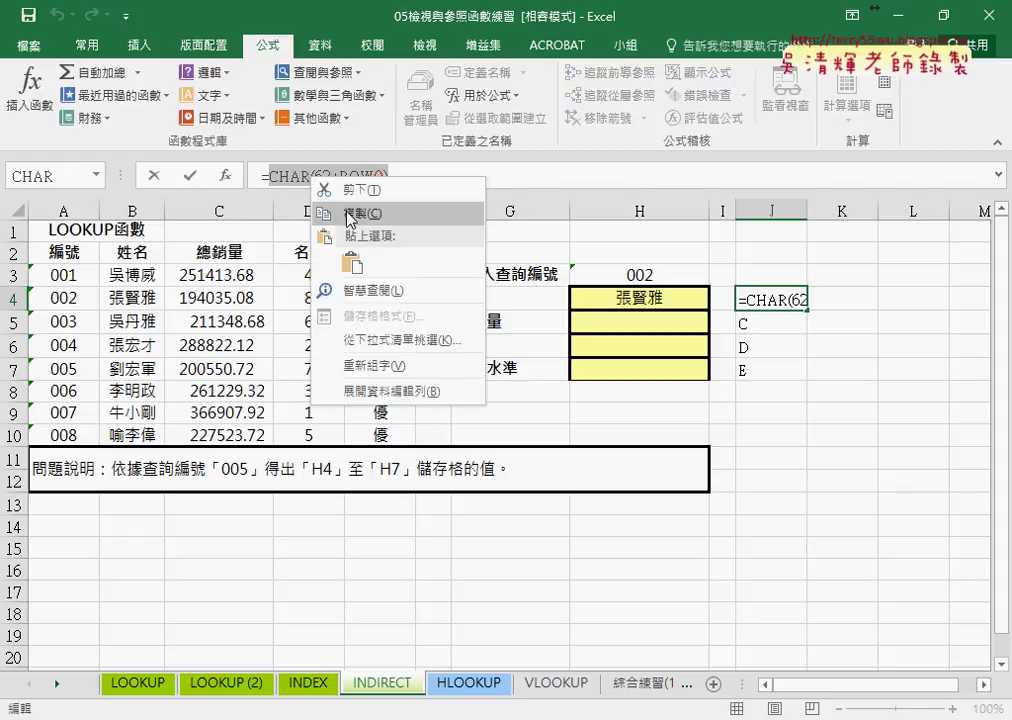
Step: Copy CHAR(62+ROW()) and paste it over "B" in H4's INDIRECT formula
click(350, 214)
click(153, 176)
key(Left)
key(Left)
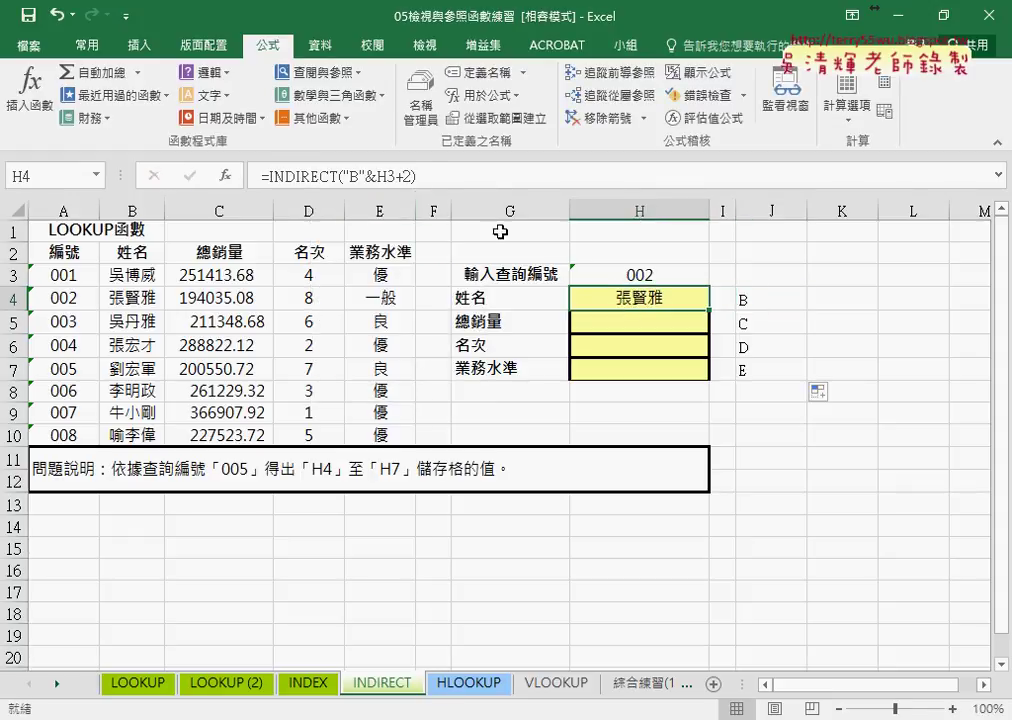
click(343, 176)
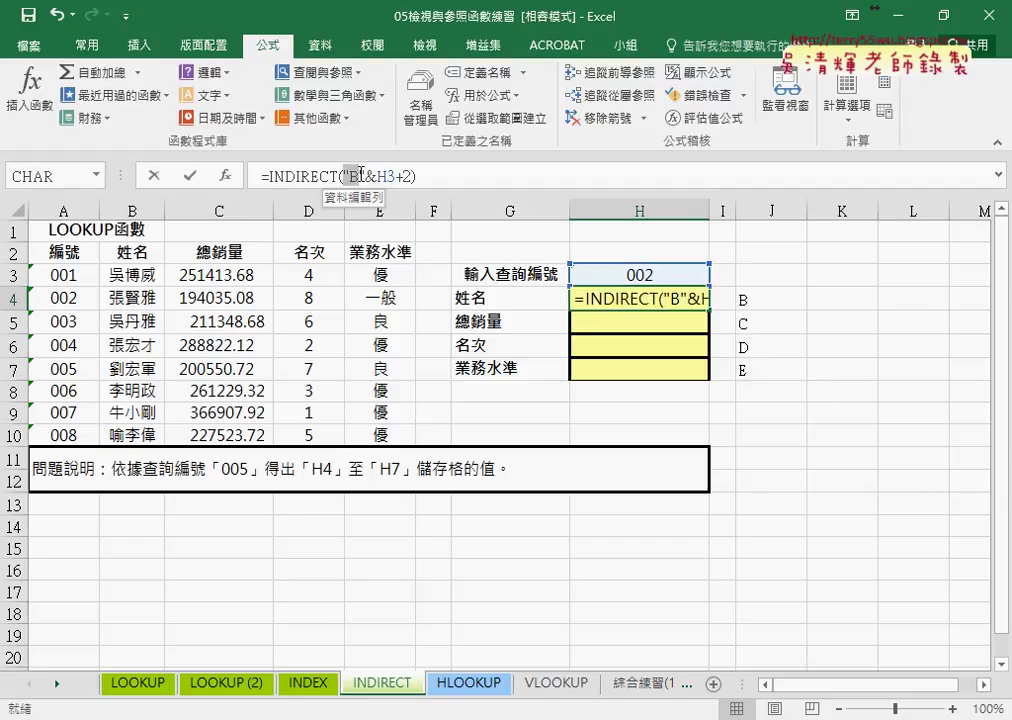
drag(343, 176, 365, 176)
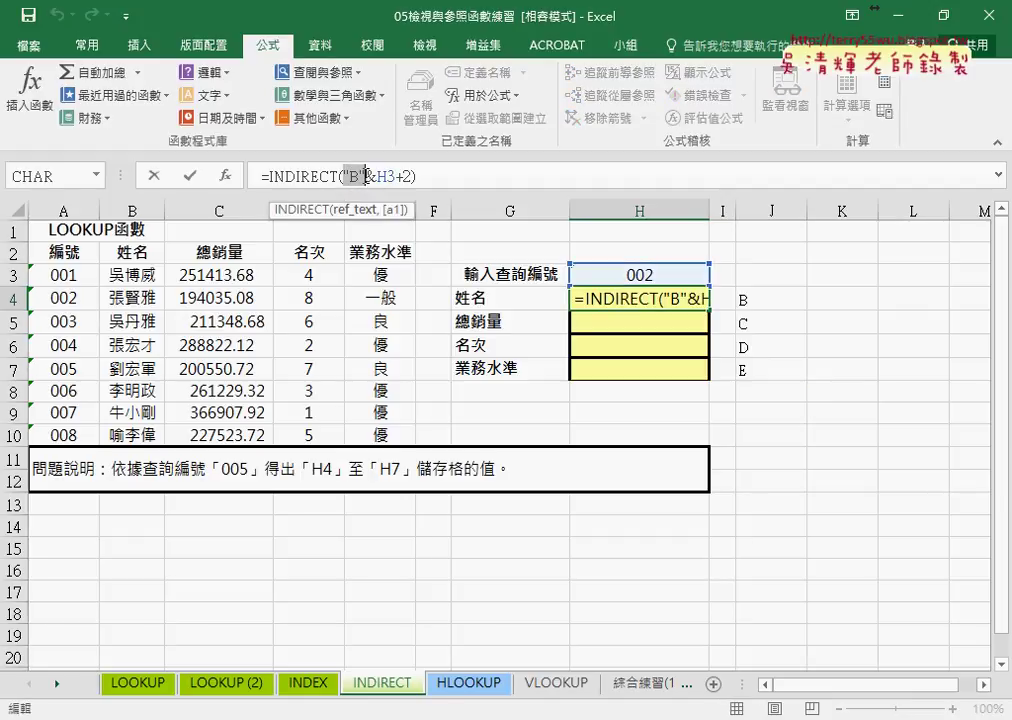
key(ctrl+v)
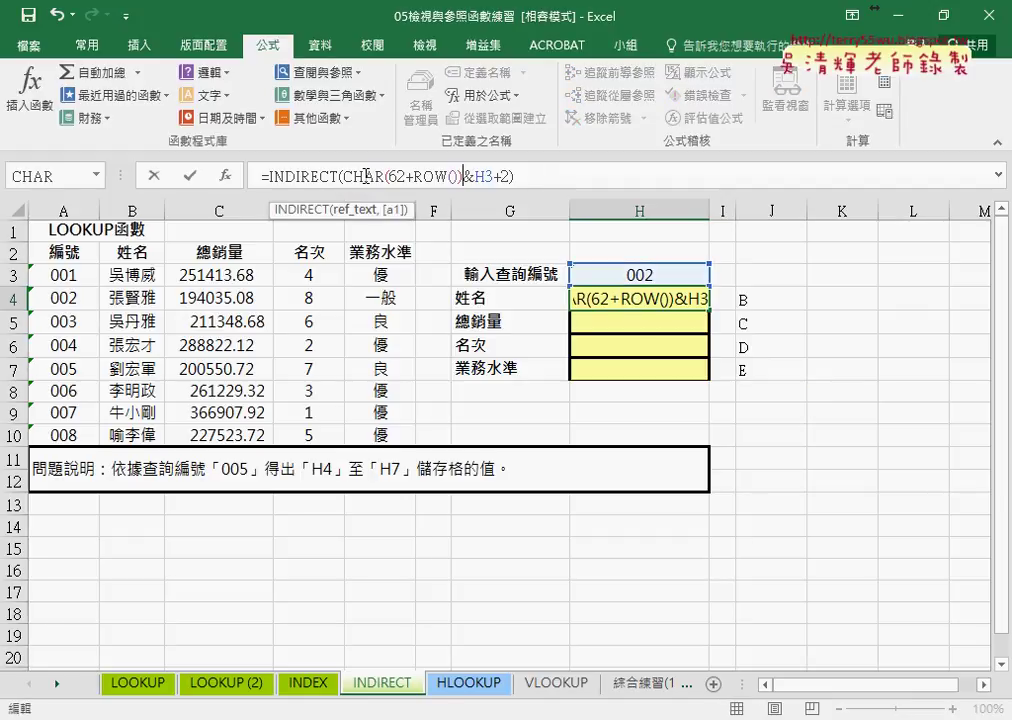
drag(342, 176, 466, 181)
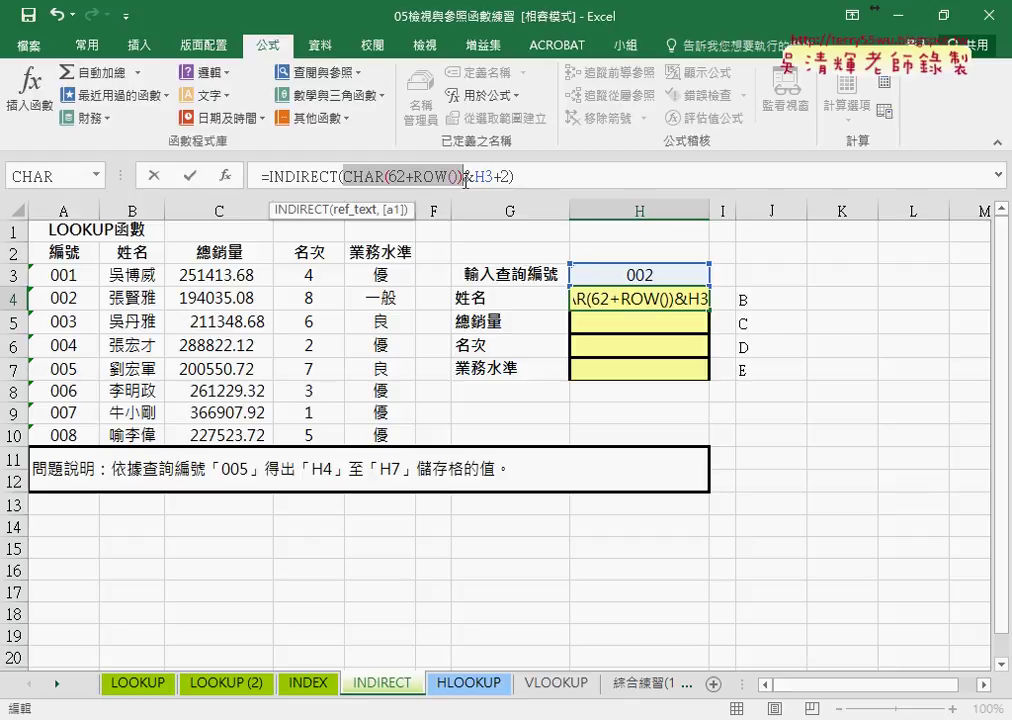
Step: Change H3 to H$3 in H4's formula, confirm it, and fill it down through H7
click(190, 176)
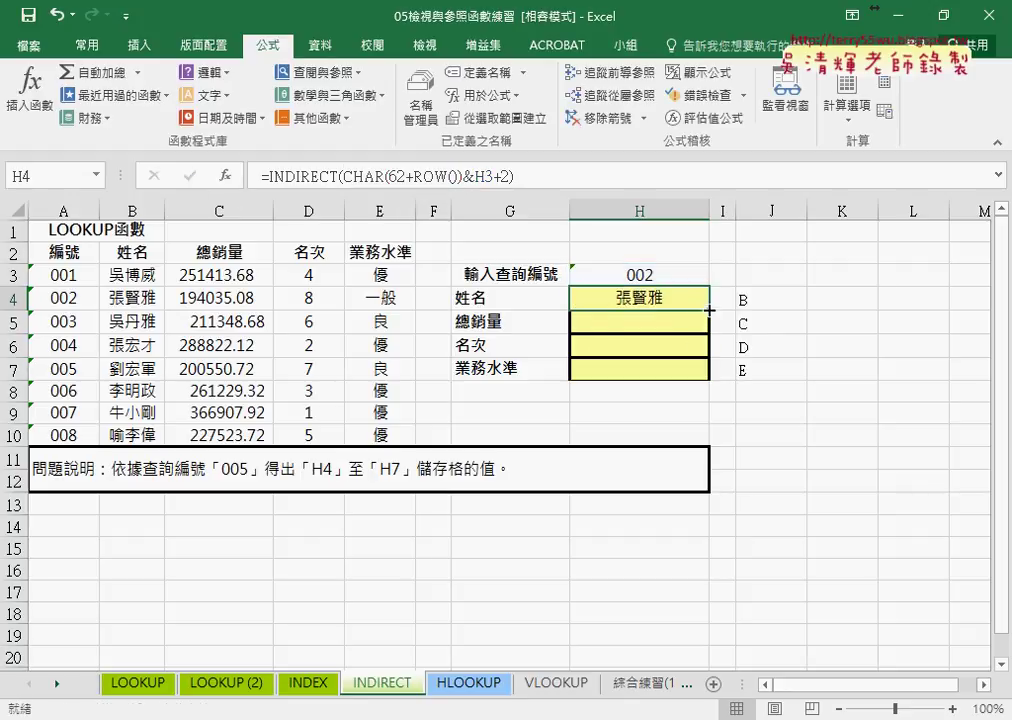
drag(709, 309, 708, 379)
click(484, 176)
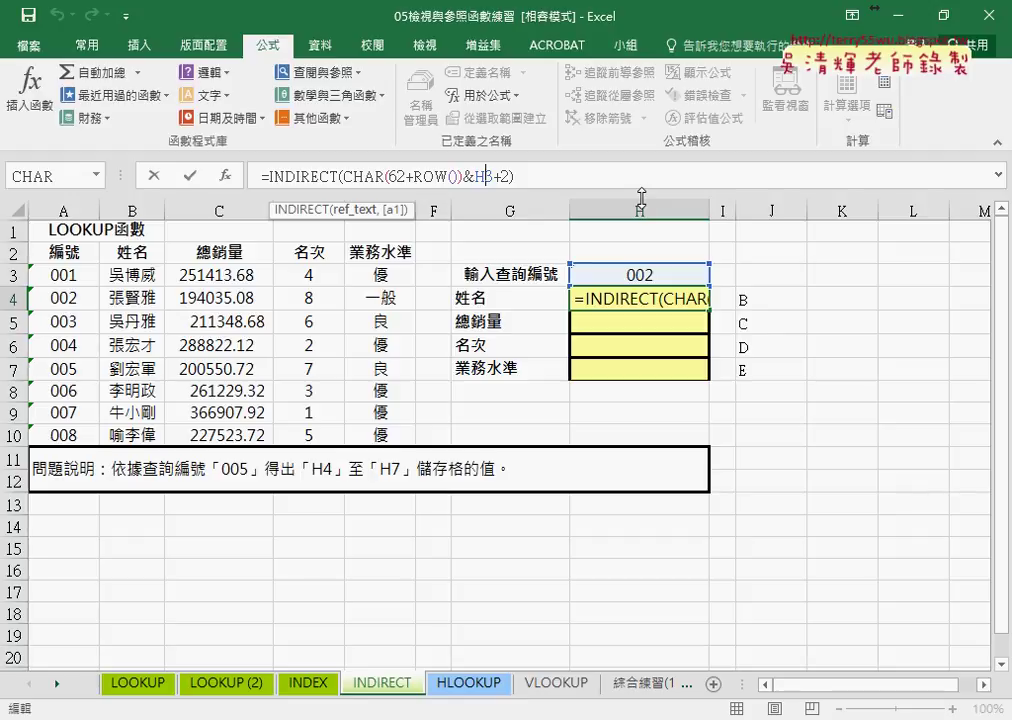
text($)
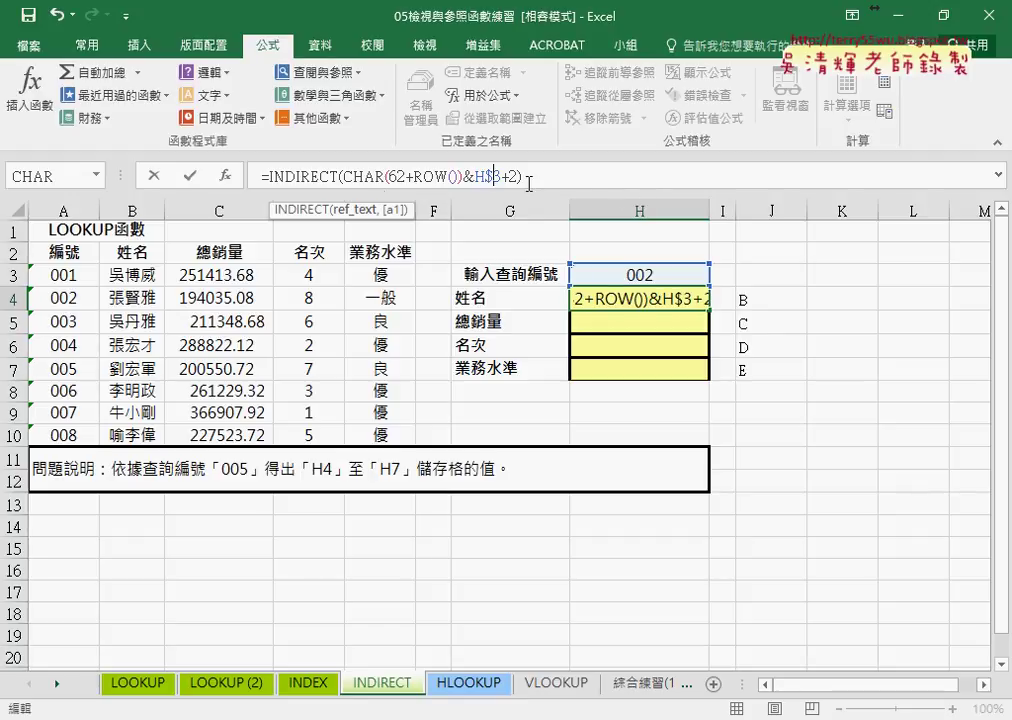
click(191, 176)
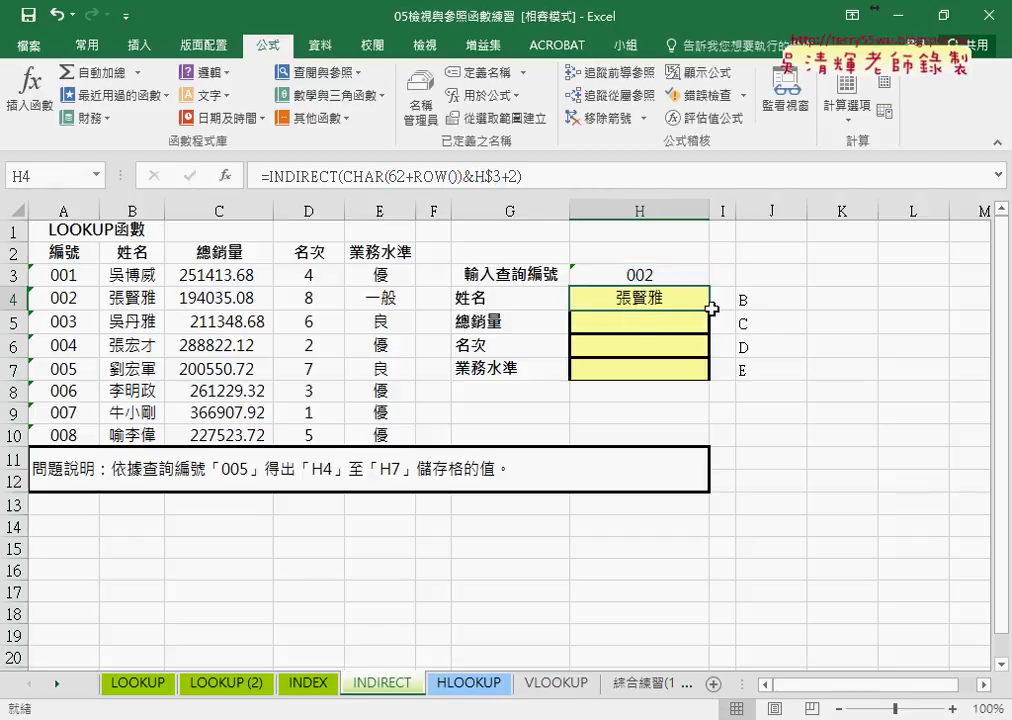
drag(709, 310, 709, 376)
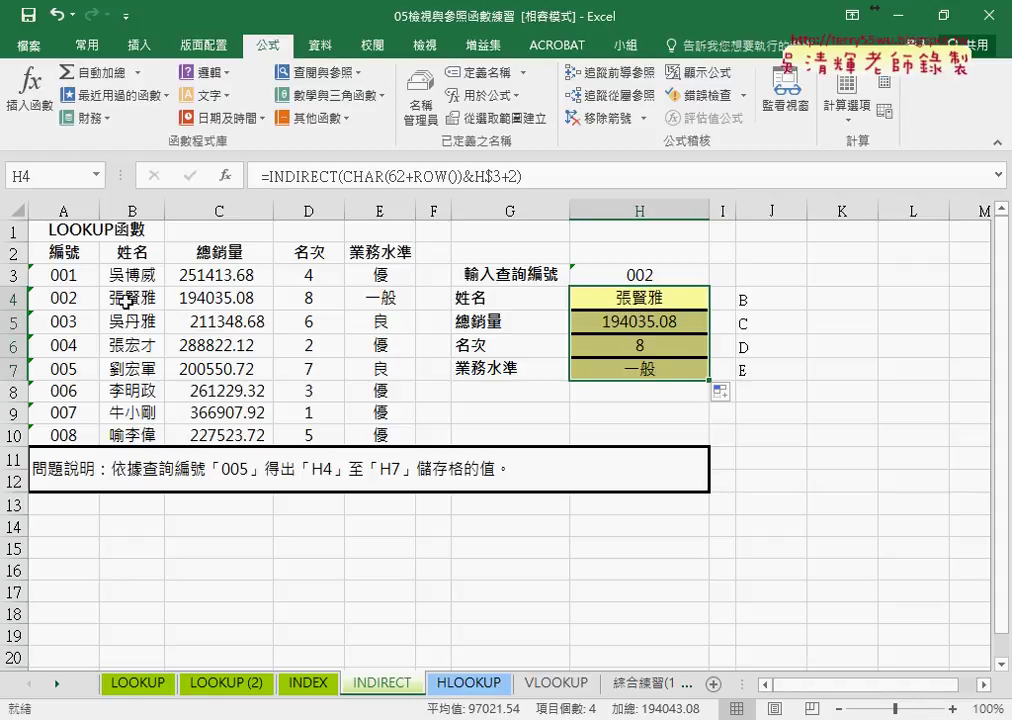
Step: Try lookup numbers 003 and 008 in H3, then settle on 005
click(685, 277)
click(717, 276)
click(703, 324)
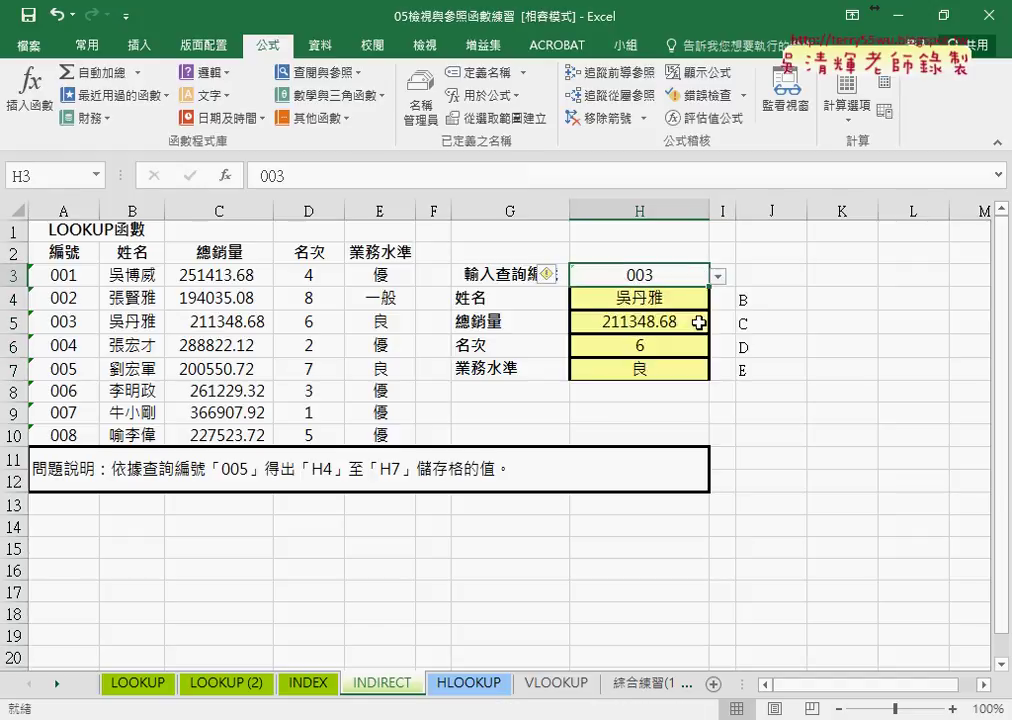
click(717, 276)
click(715, 355)
click(717, 276)
click(712, 399)
click(717, 276)
click(714, 354)
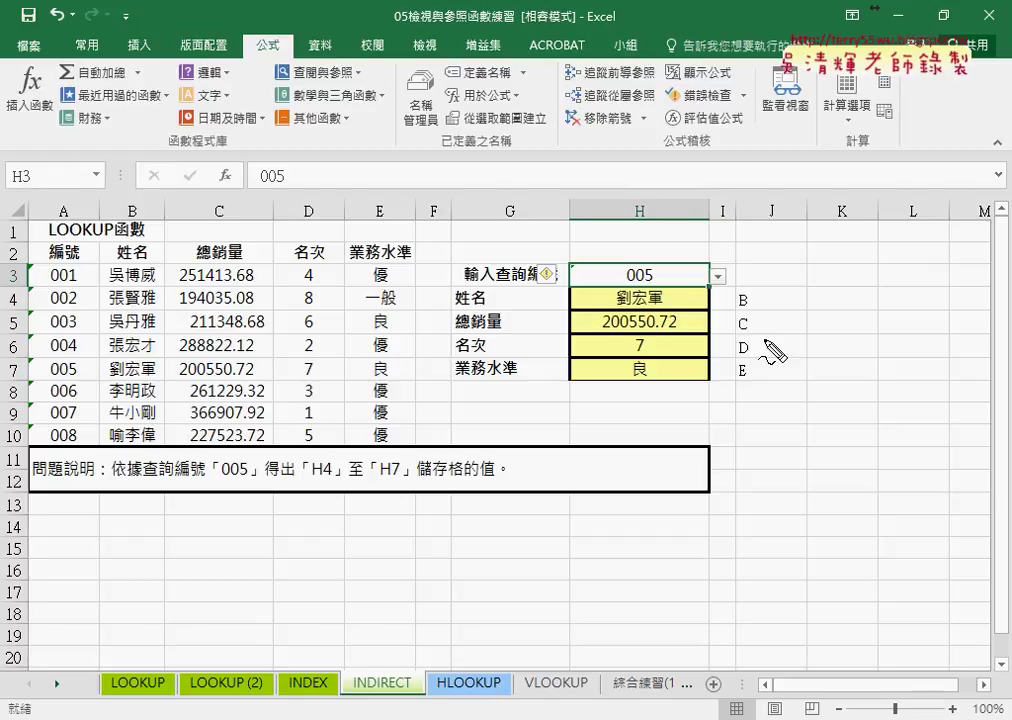
mouse_move(140, 665)
mouse_down()
mouse_move(145, 678)
mouse_move(138, 667)
mouse_up()
mouse_move(300, 668)
mouse_down()
mouse_move(290, 695)
mouse_move(323, 705)
mouse_move(325, 667)
mouse_up()
mouse_move(305, 586)
mouse_down()
mouse_move(312, 558)
mouse_move(340, 586)
mouse_move(363, 572)
mouse_move(362, 586)
mouse_up()
mouse_move(348, 566)
mouse_down()
mouse_move(368, 564)
mouse_move(380, 586)
mouse_up()
mouse_move(397, 552)
mouse_down()
mouse_move(398, 587)
mouse_move(410, 585)
mouse_up()
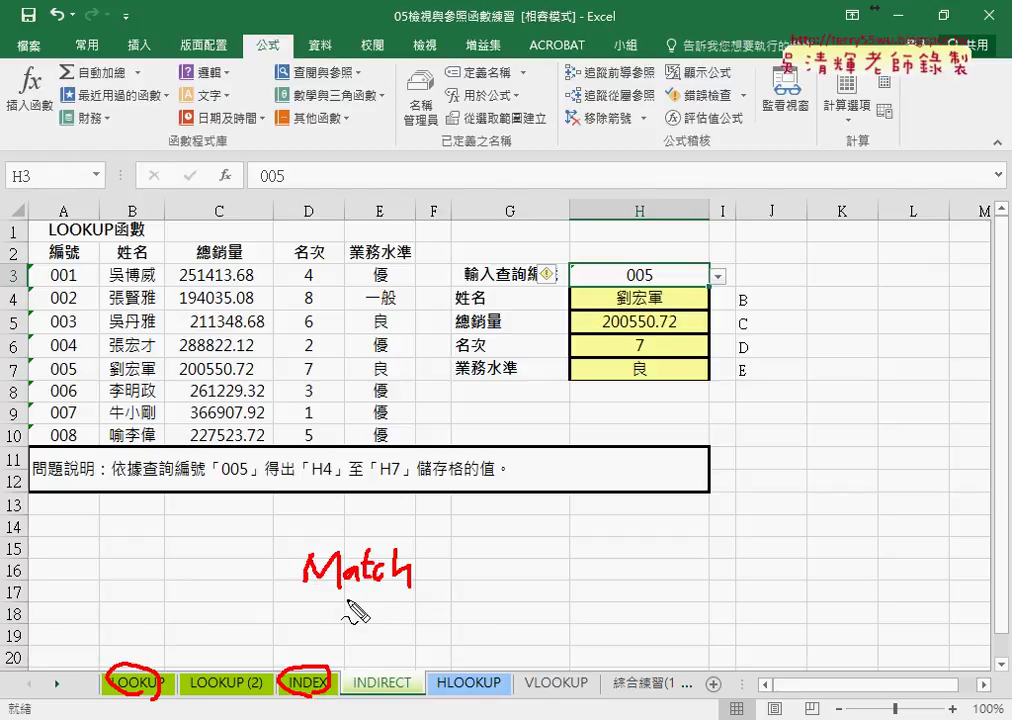
mouse_move(345, 600)
mouse_down()
mouse_move(312, 655)
mouse_move(330, 646)
mouse_up()
drag(357, 691, 411, 691)
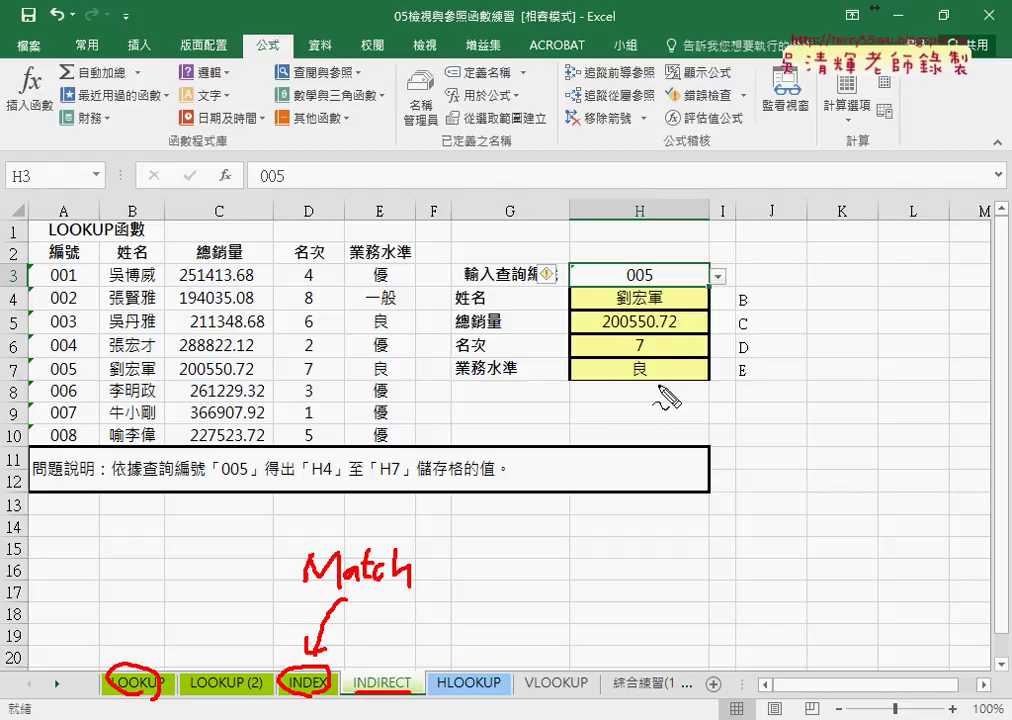
mouse_move(612, 425)
mouse_down()
mouse_move(605, 455)
mouse_move(688, 432)
mouse_up()
drag(592, 463, 692, 464)
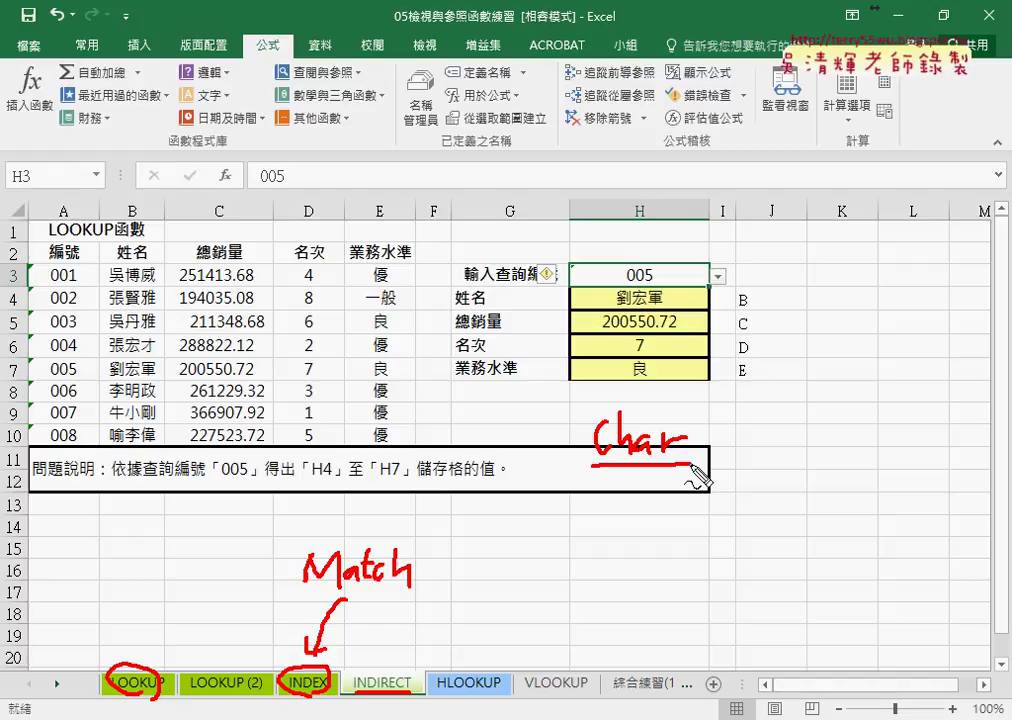
key(Escape)
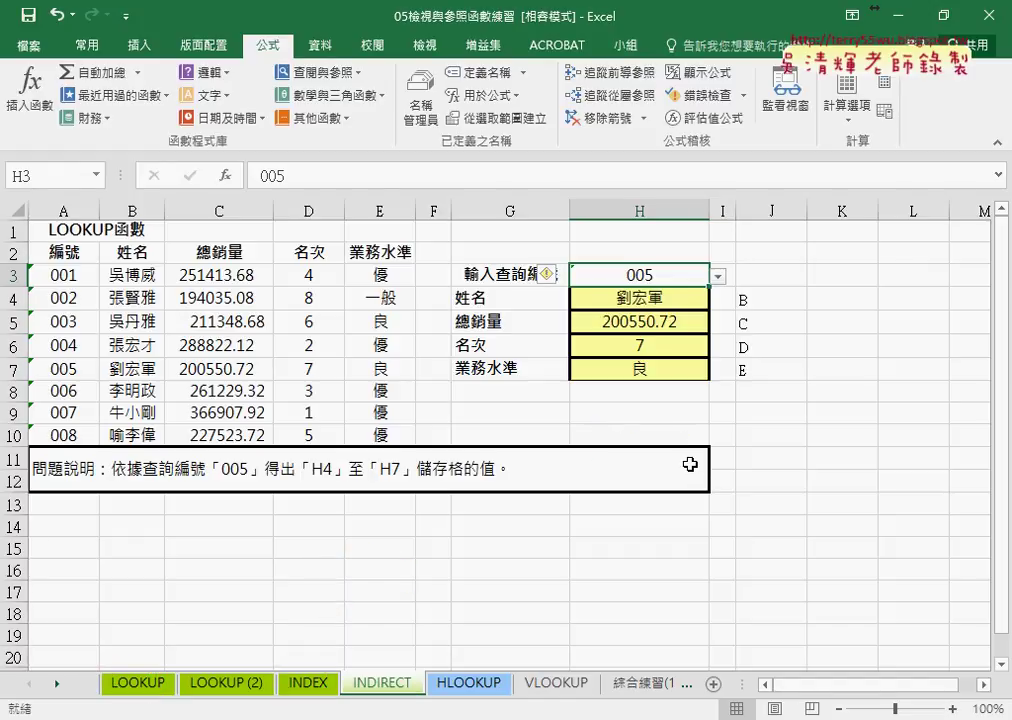
Step: Copy the INDIRECT sheet and name the copy VBA
drag(404, 694, 452, 688)
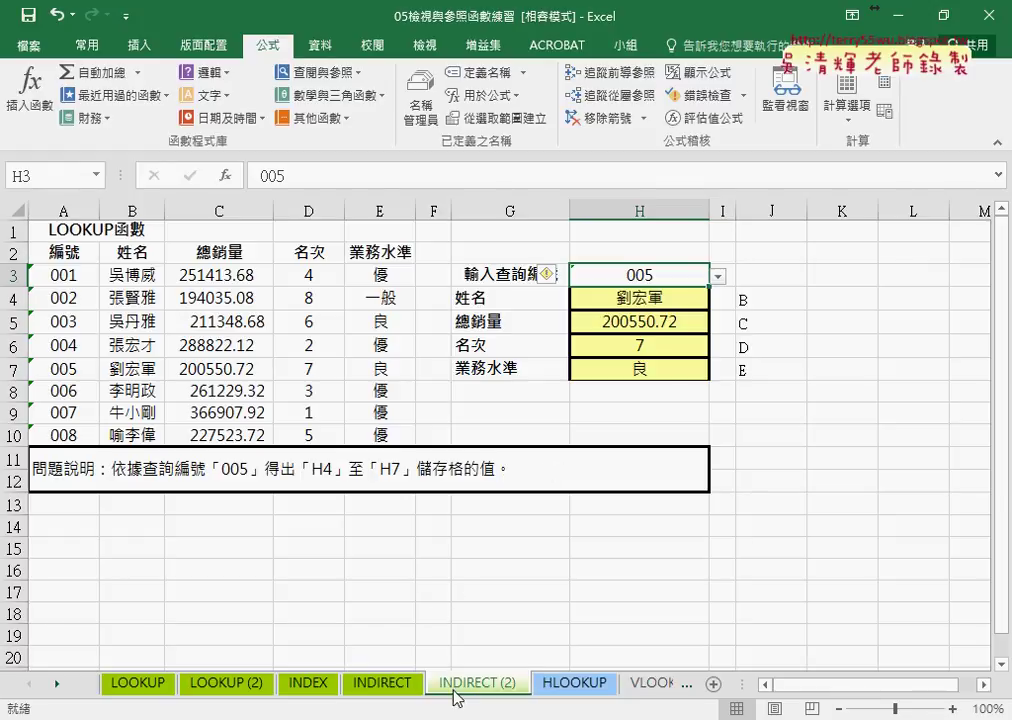
text(VBA)
key(Return)
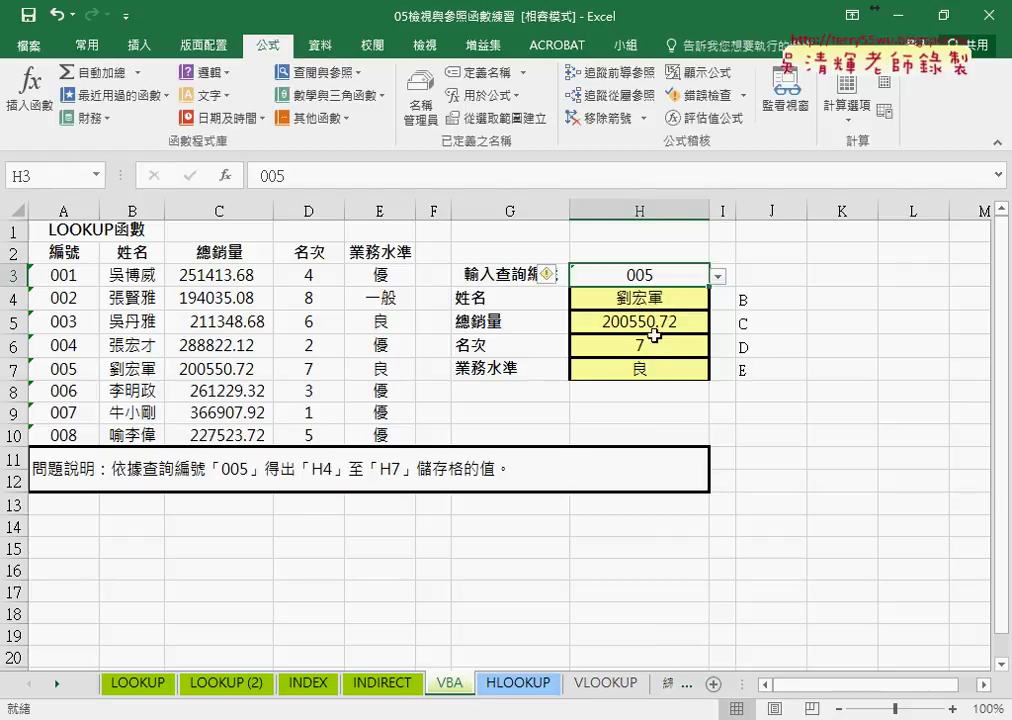
Step: Clear H4:H7 and J4:J7 on the VBA sheet and set H3 to 001
drag(640, 297, 649, 374)
key(Delete)
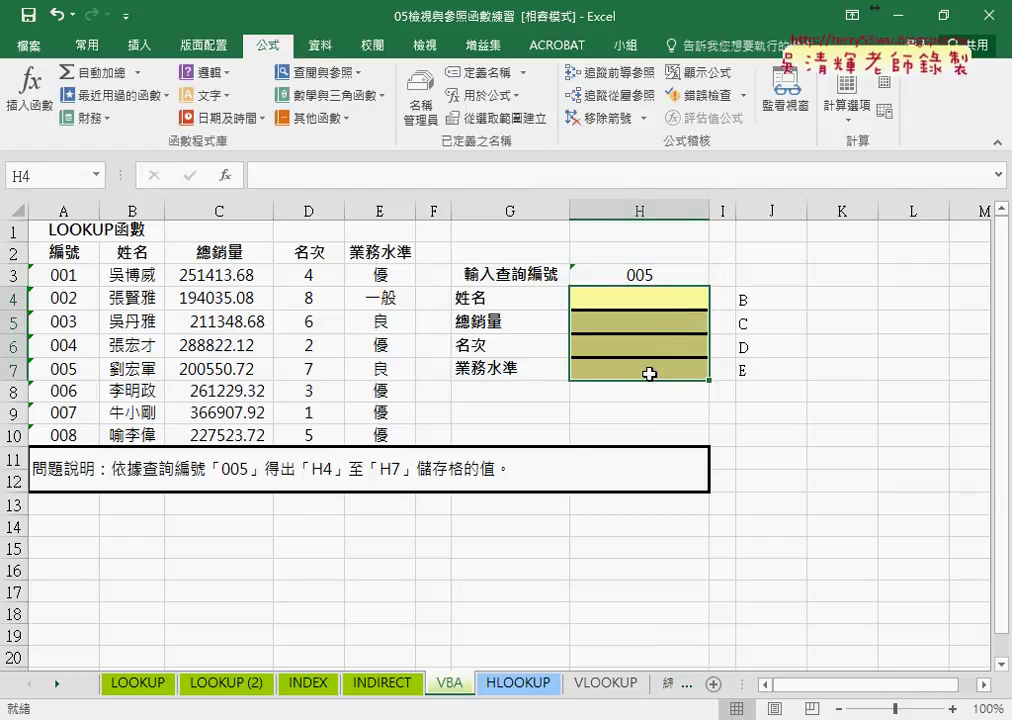
drag(772, 298, 771, 370)
key(Delete)
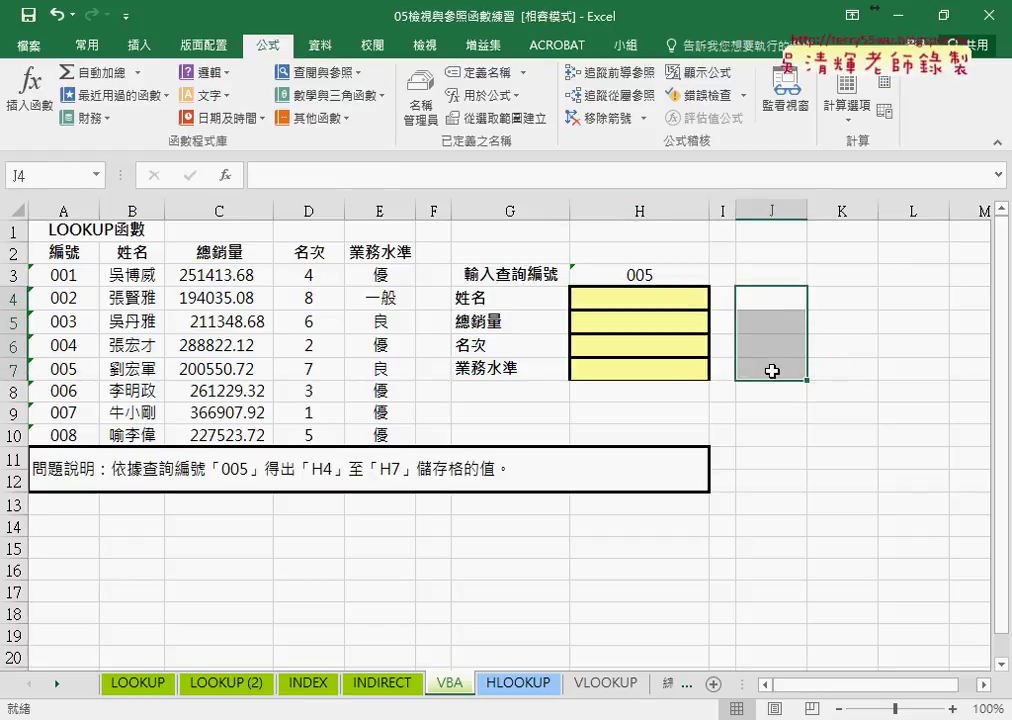
click(682, 278)
click(718, 276)
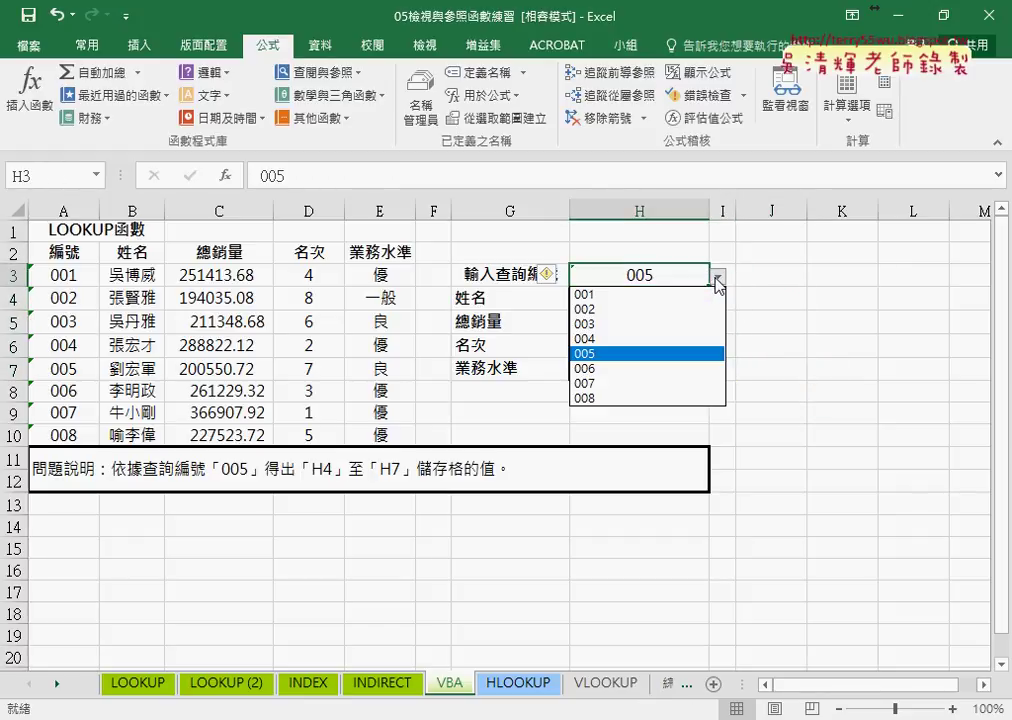
click(692, 296)
drag(689, 296, 651, 370)
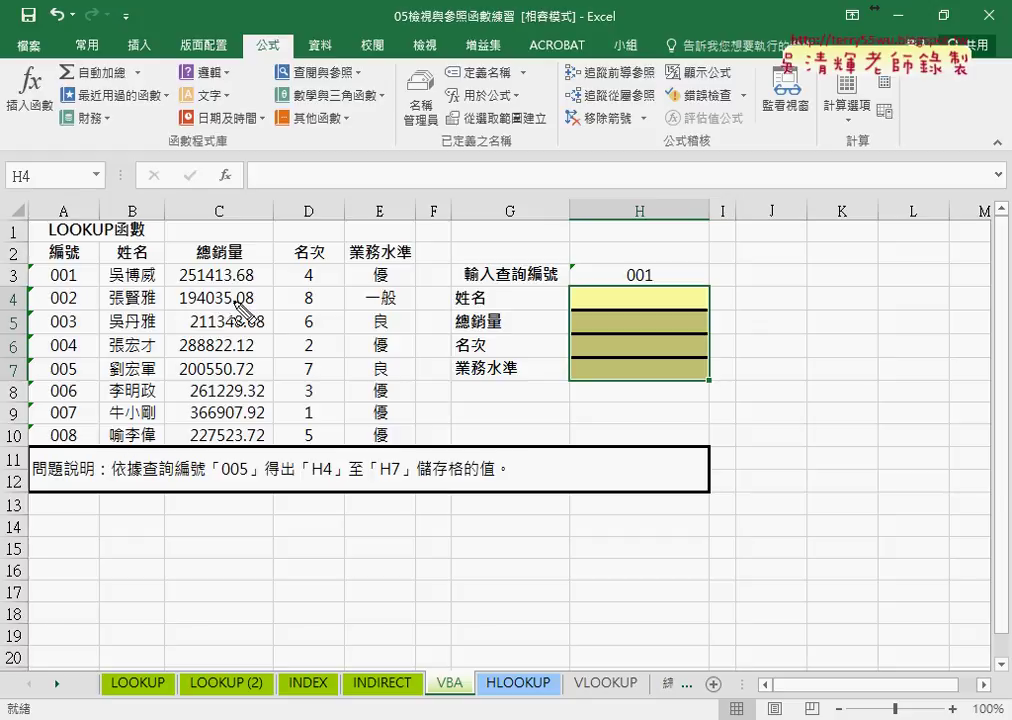
drag(14, 260, 38, 260)
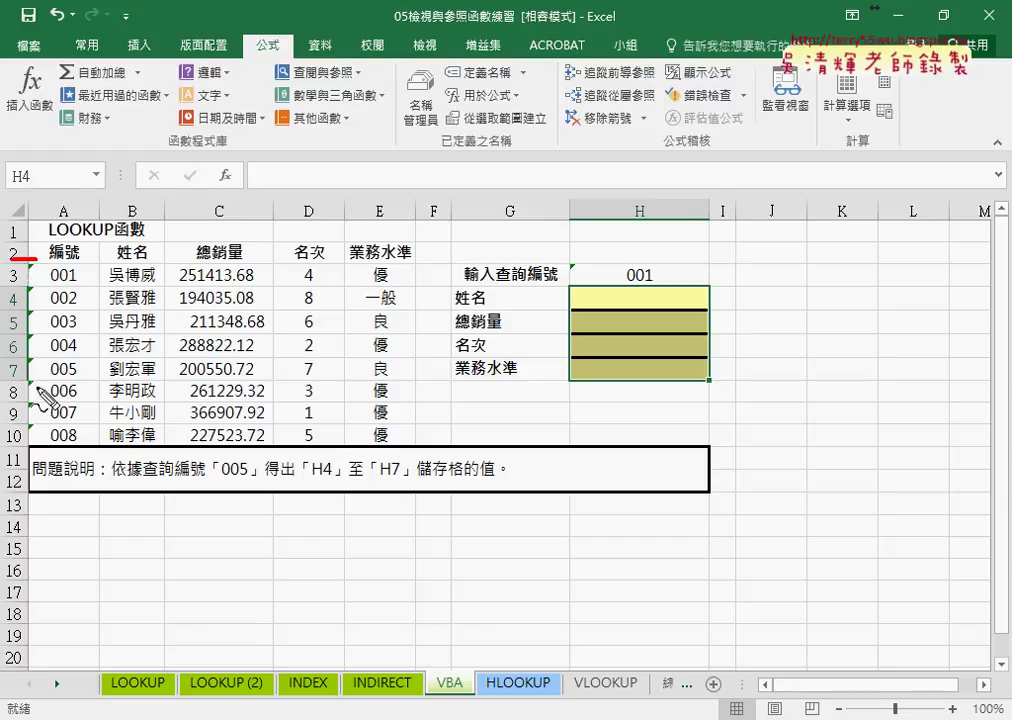
drag(14, 448, 38, 448)
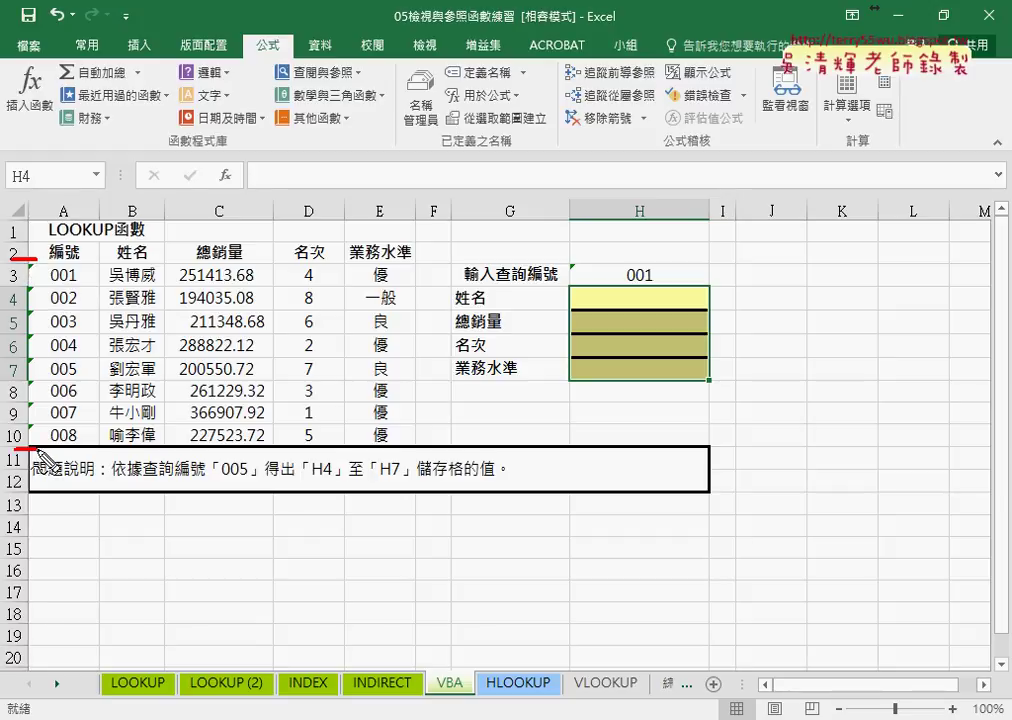
drag(652, 268, 655, 268)
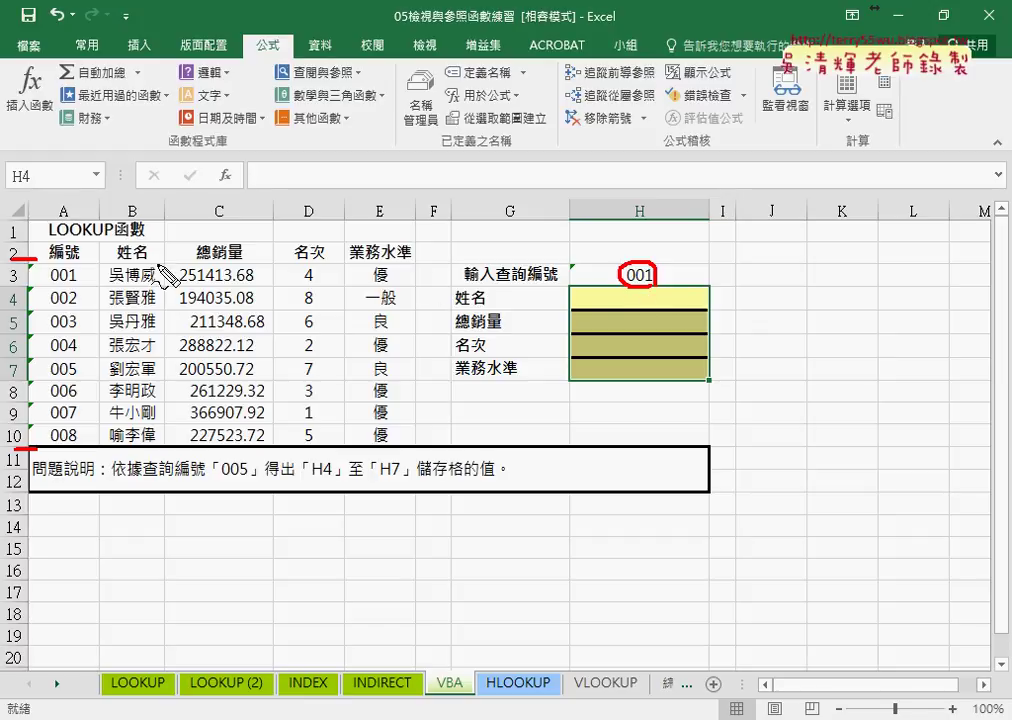
drag(48, 285, 76, 286)
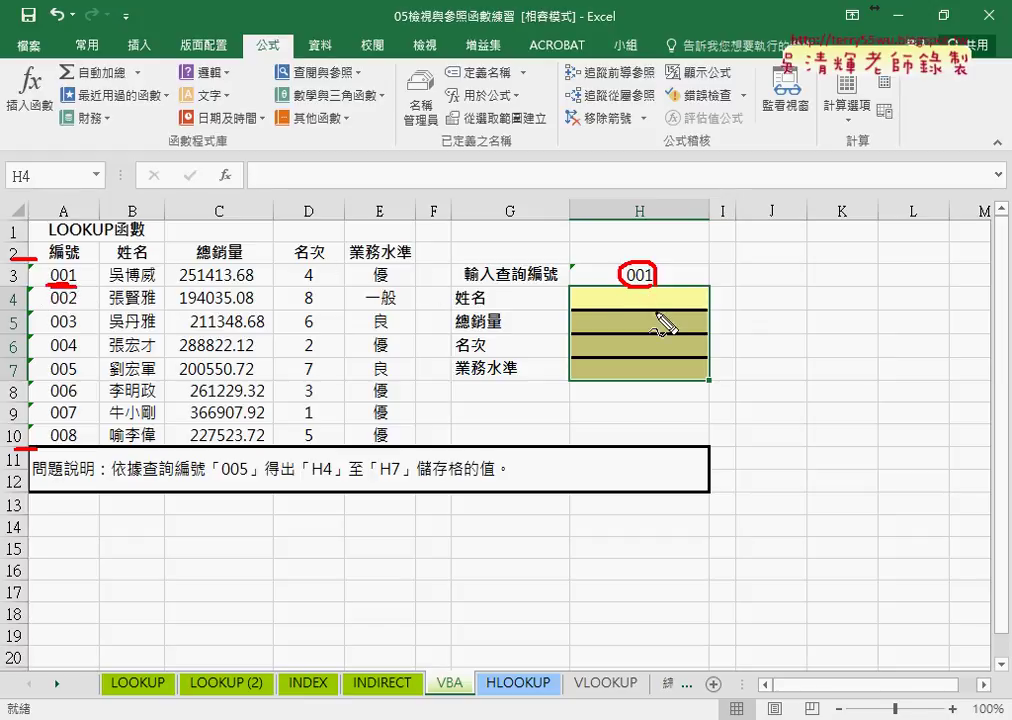
drag(652, 298, 656, 310)
drag(150, 268, 112, 272)
drag(207, 287, 254, 285)
drag(644, 340, 657, 343)
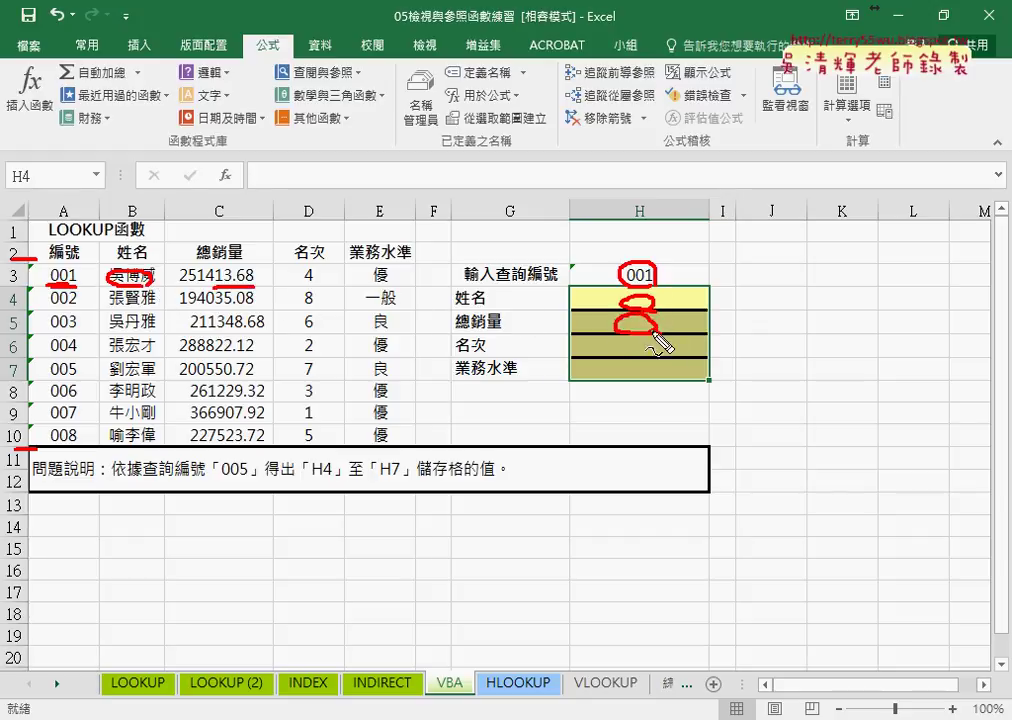
drag(300, 287, 386, 287)
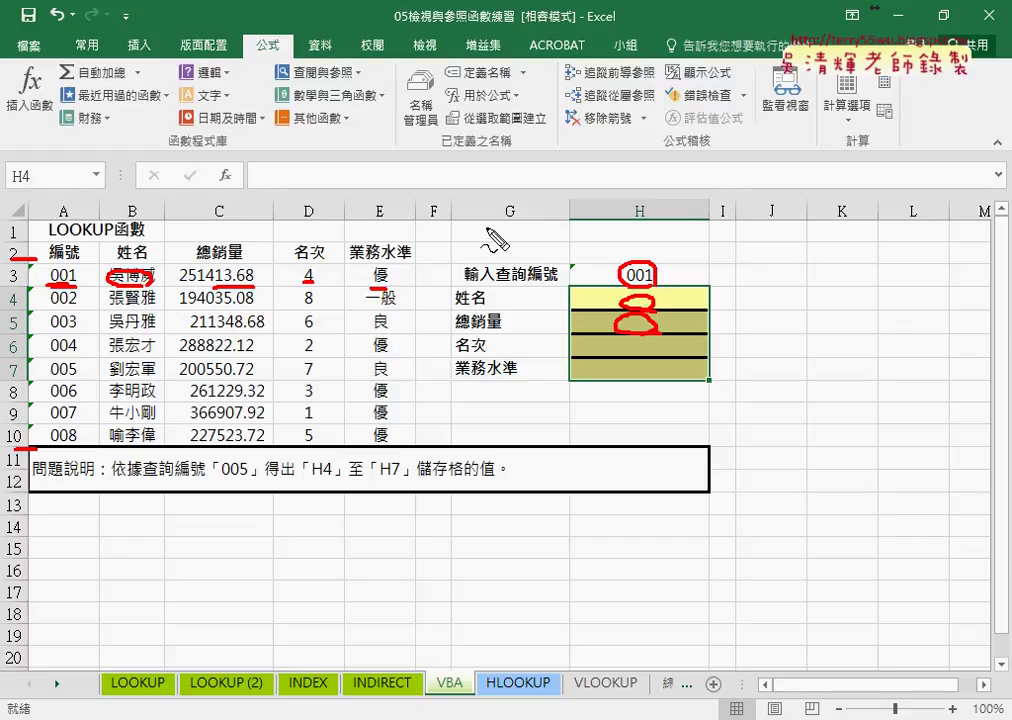
mouse_move(741, 298)
mouse_down()
mouse_move(808, 300)
mouse_move(741, 302)
mouse_up()
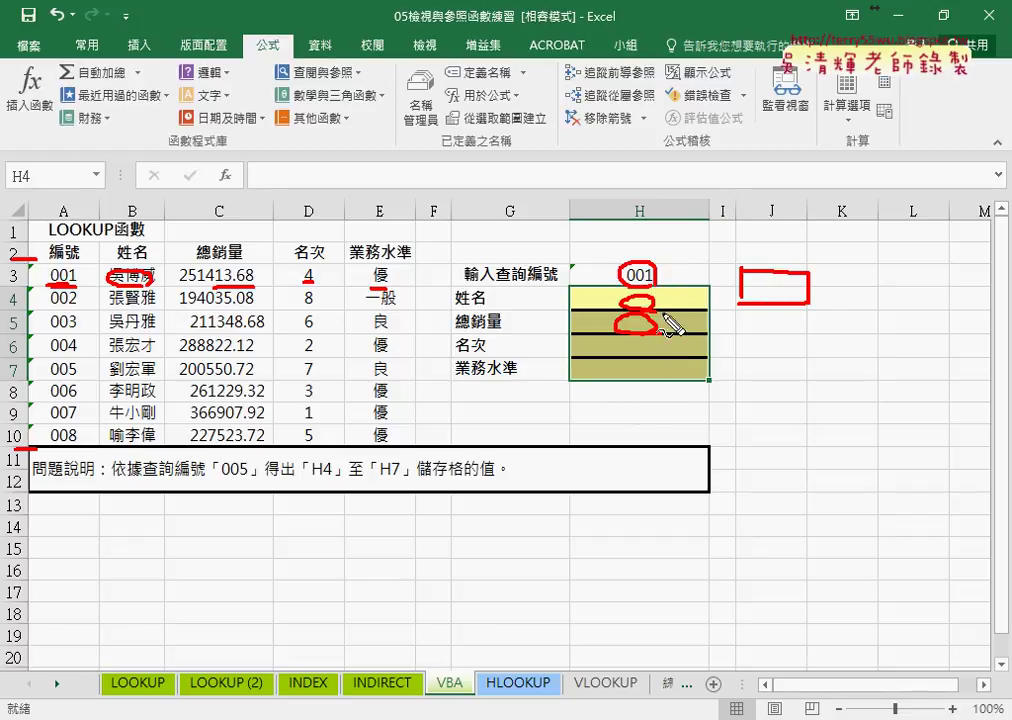
mouse_move(808, 212)
mouse_down()
mouse_move(794, 292)
mouse_move(733, 353)
mouse_up()
drag(768, 287, 822, 348)
drag(594, 286, 686, 283)
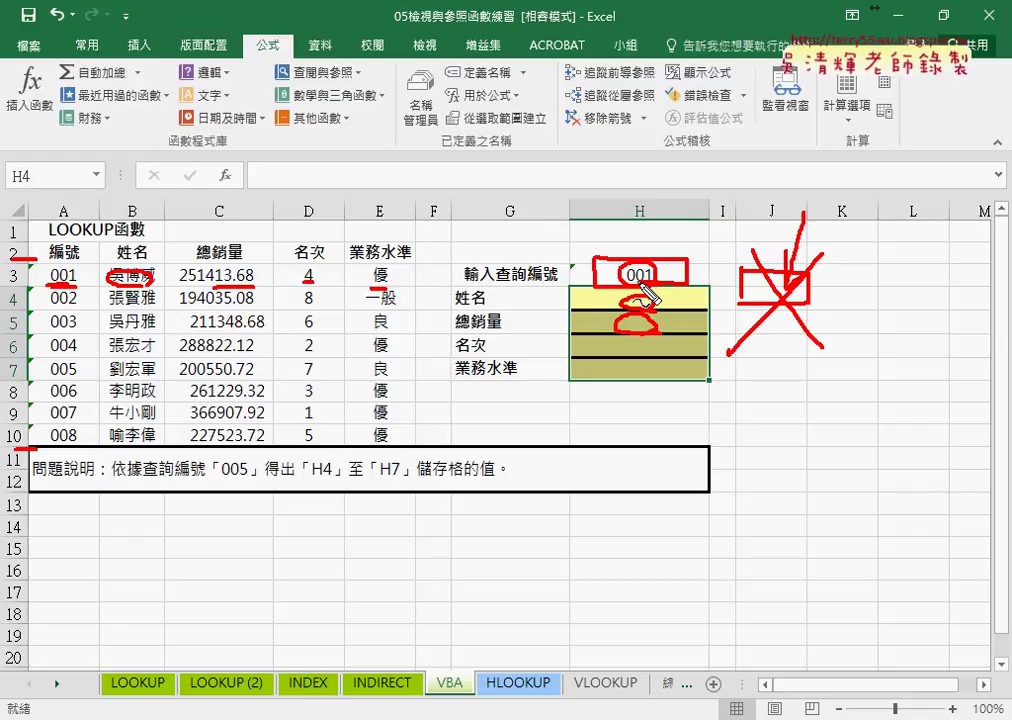
drag(645, 292, 632, 302)
mouse_move(452, 668)
mouse_down()
mouse_move(432, 690)
mouse_move(458, 704)
mouse_up()
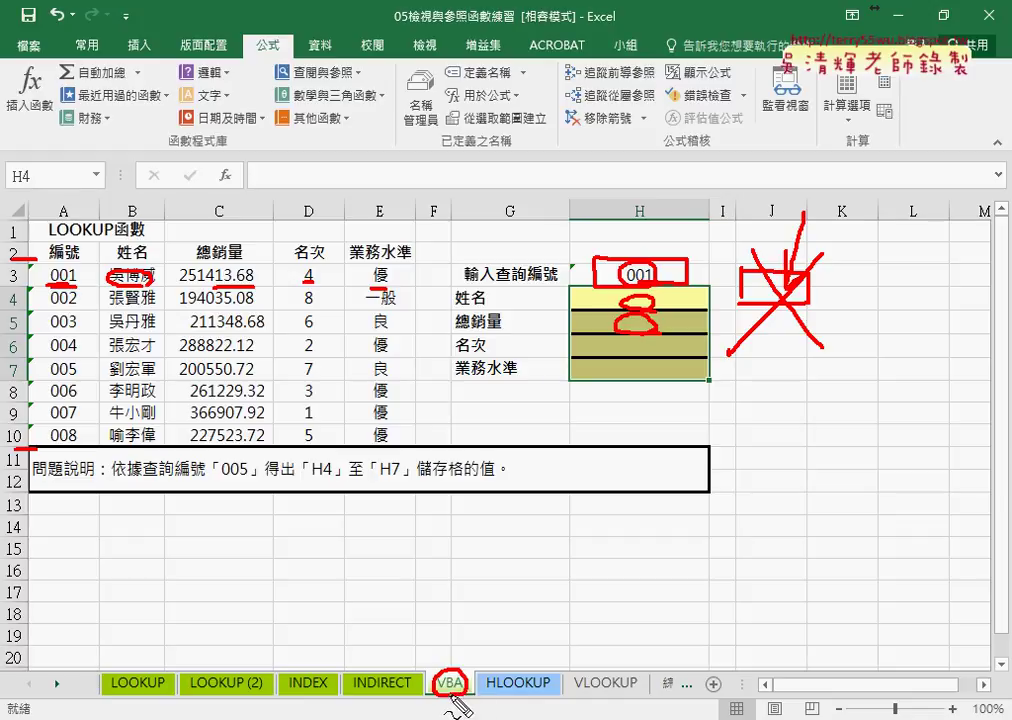
key(Escape)
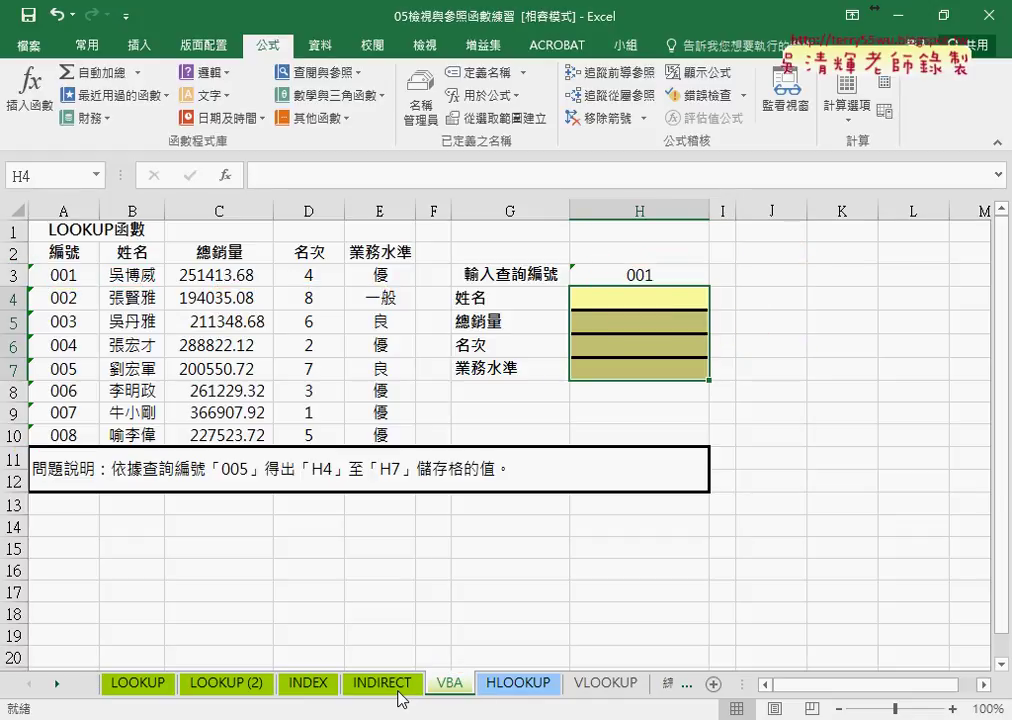
Step: Return to the INDIRECT sheet and select H4 to inspect its =INDIRECT(CHAR(62+ROW())&H$3+2) formula
click(385, 690)
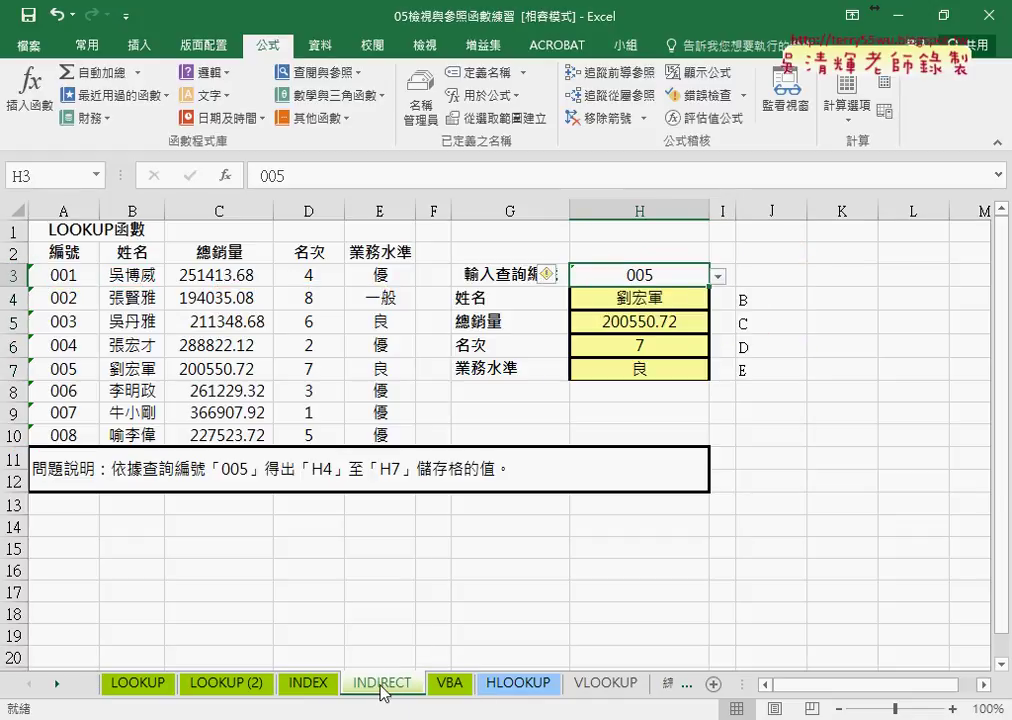
click(600, 297)
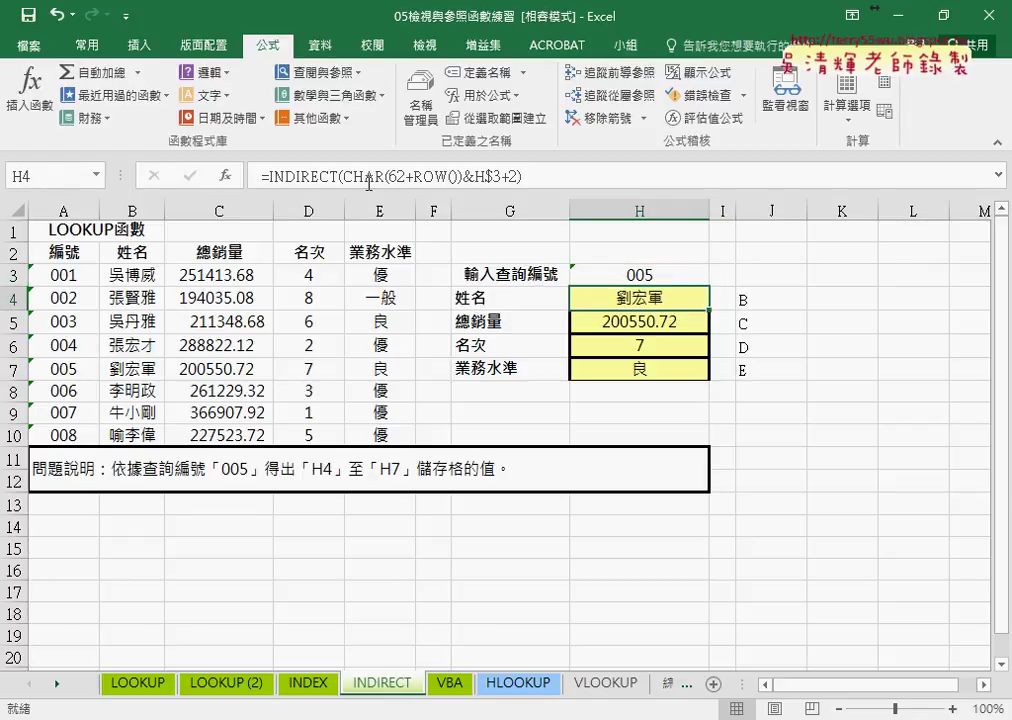